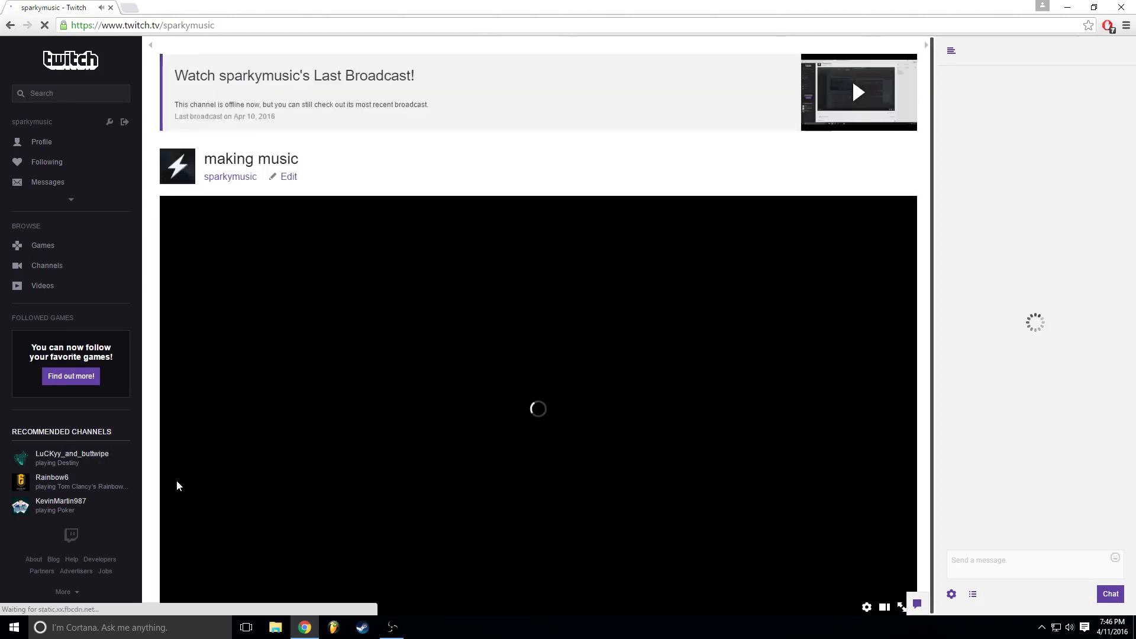
# - Check the channel page's live stream on Twitch and switch to Open Broadcaster Software to inspect its streaming status
pyautogui.scroll(-3, 283, 462)
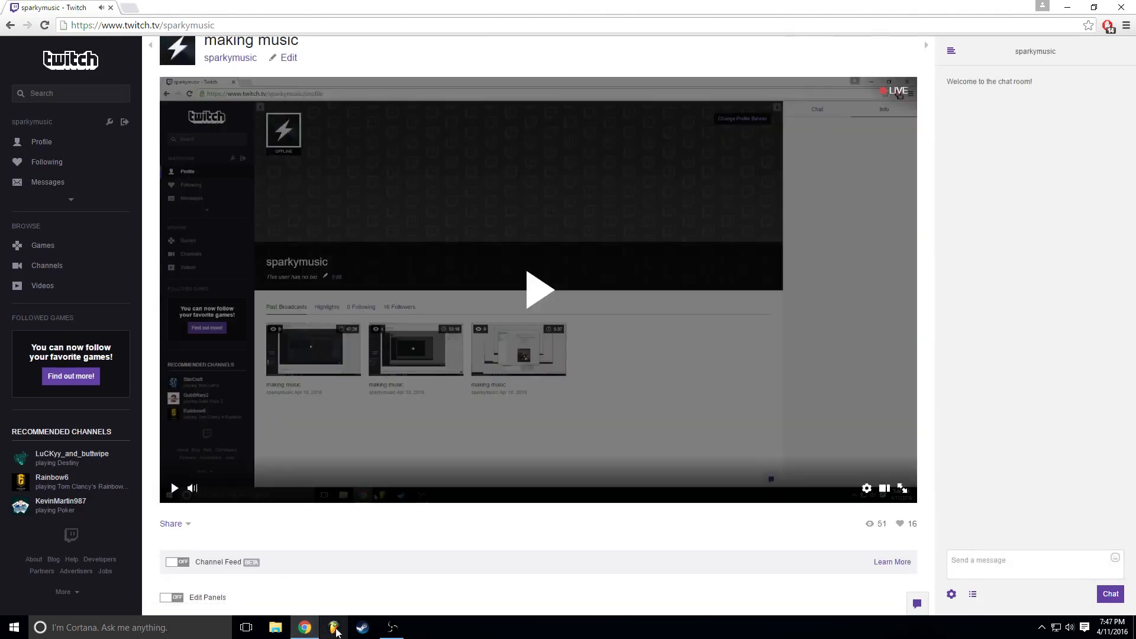
pyautogui.click(393, 628)
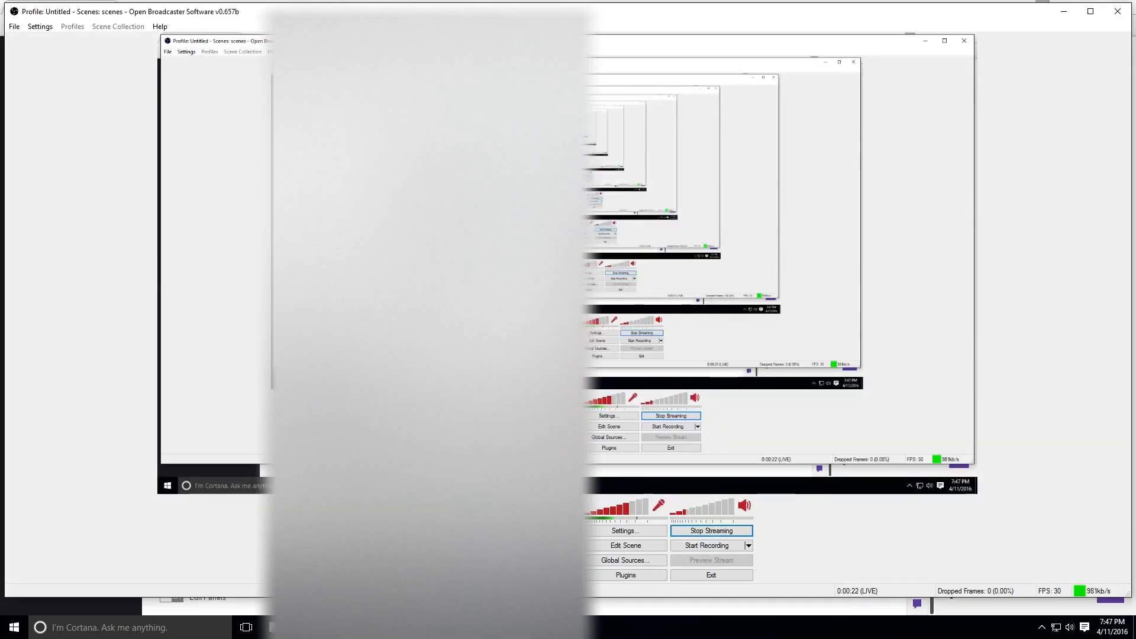
pyautogui.click(632, 509)
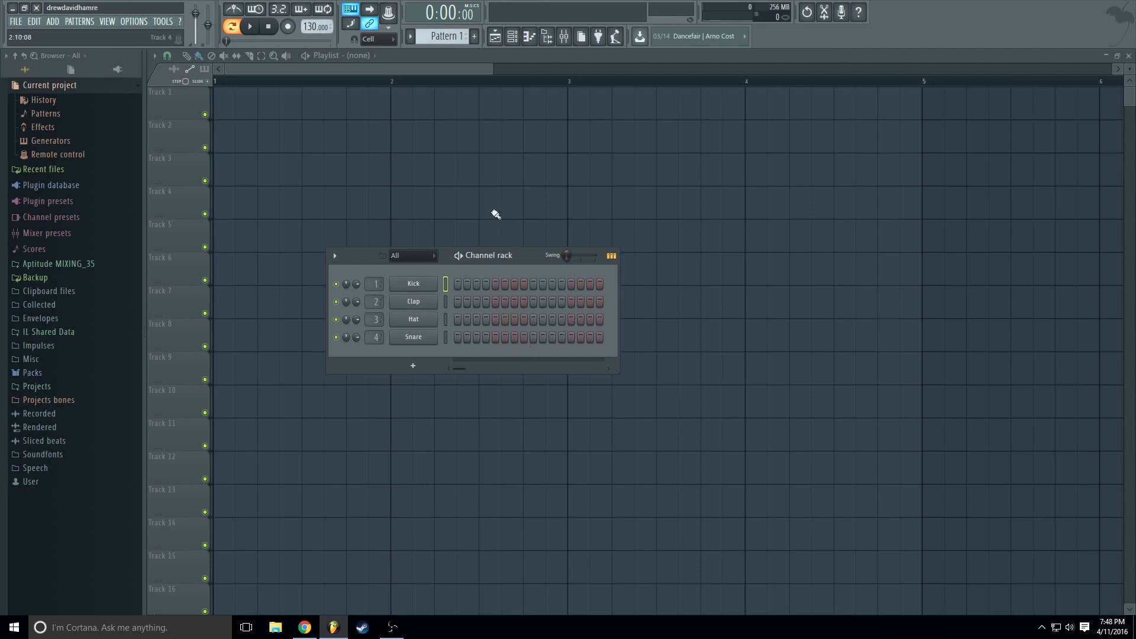
# - Move the channel rack higher over the playlist and zoom the playlist out to about ten bars, briefly viewing the mixer
pyautogui.moveTo(508, 256); pyautogui.dragTo(497, 205)
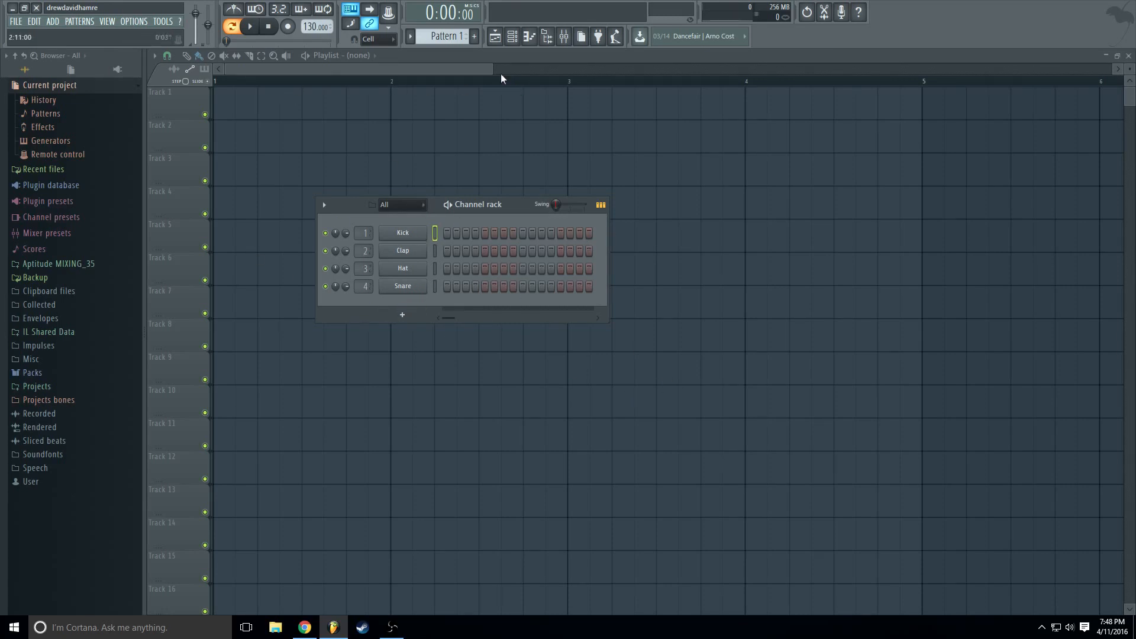
pyautogui.moveTo(490, 70); pyautogui.dragTo(705, 72)
pyautogui.click(564, 36)
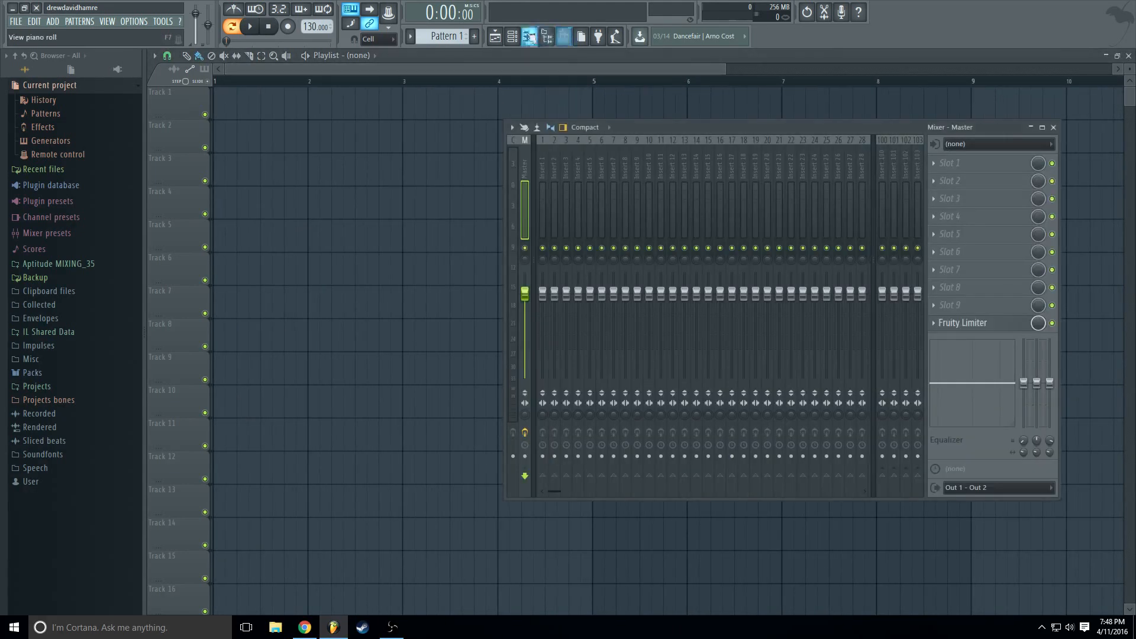
pyautogui.click(564, 36)
pyautogui.click(513, 36)
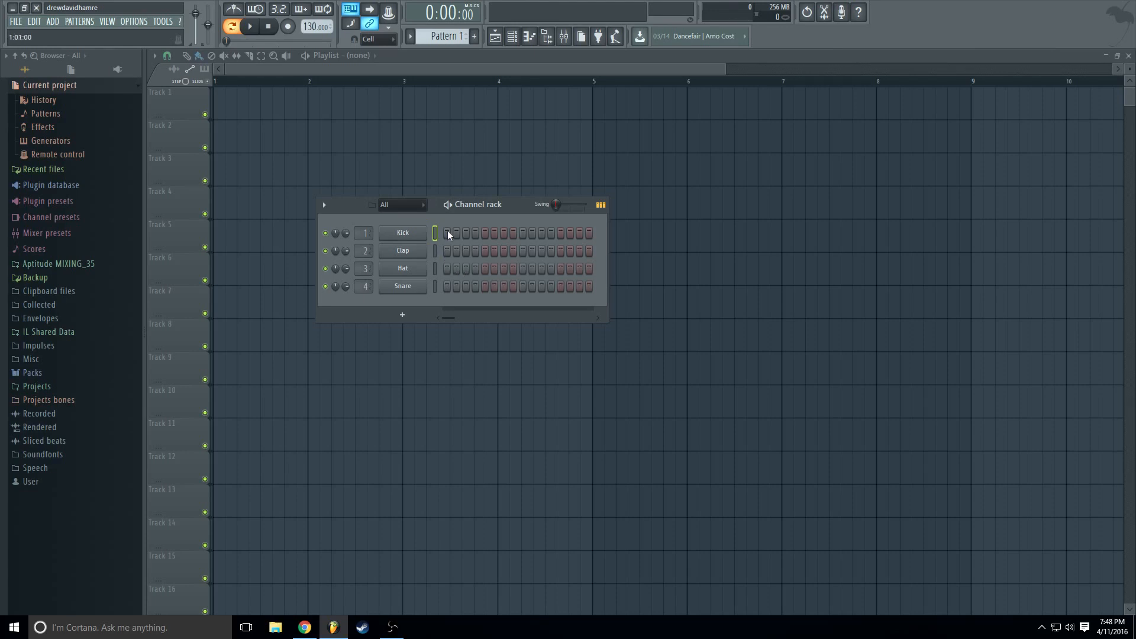
# - Program a sample beat with Kick on steps 1 and 9 and Snare on steps 5 and 13, and play it back
pyautogui.click(447, 234)
pyautogui.click(484, 286)
pyautogui.click(522, 233)
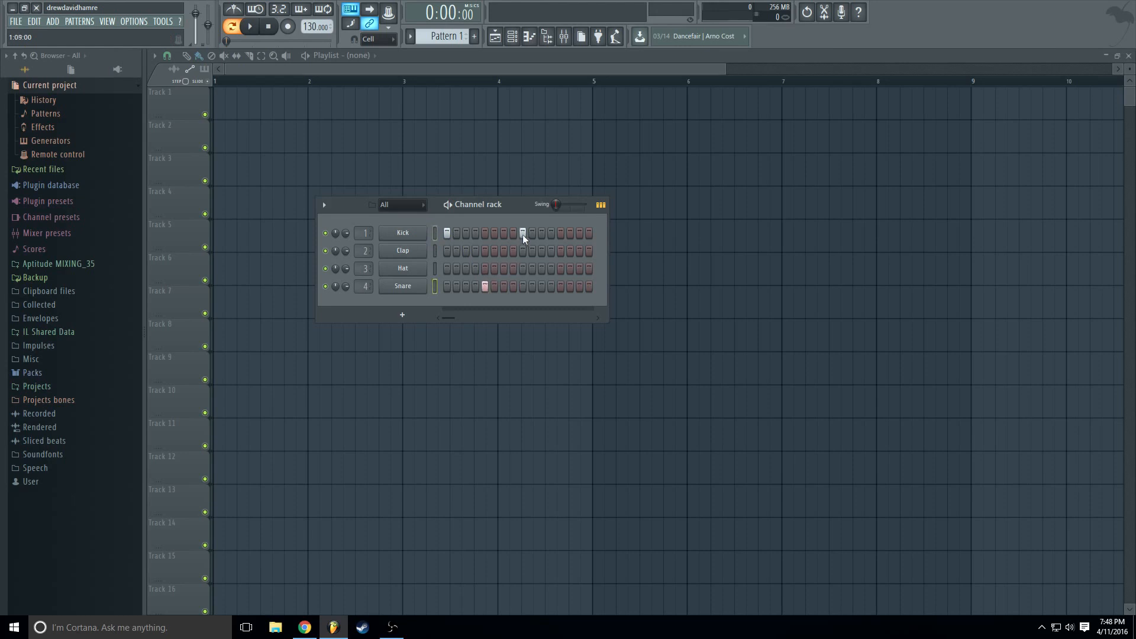
pyautogui.click(561, 286)
pyautogui.click(253, 30)
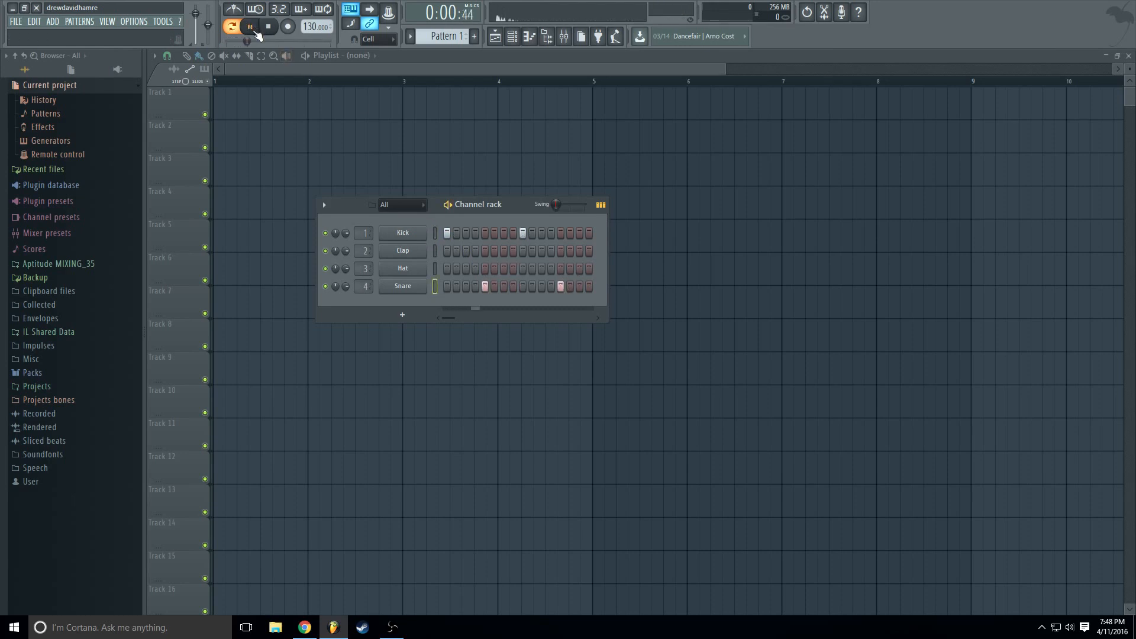
pyautogui.click(250, 26)
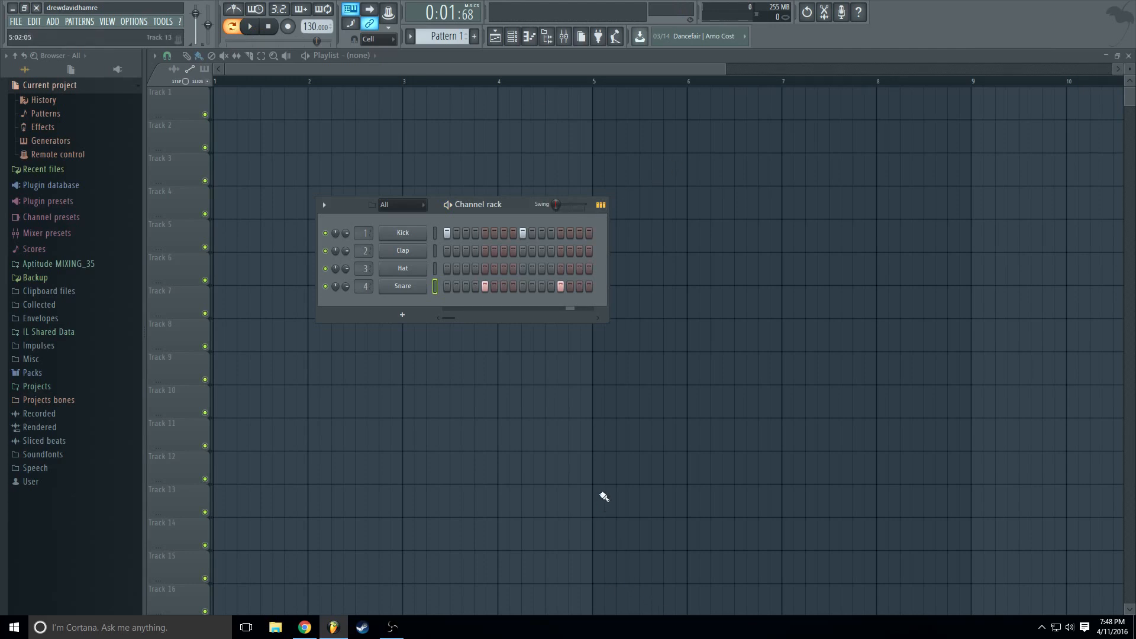
# - Clear the programmed Kick and Snare steps from Pattern 1
pyautogui.click(561, 286)
pyautogui.click(485, 287)
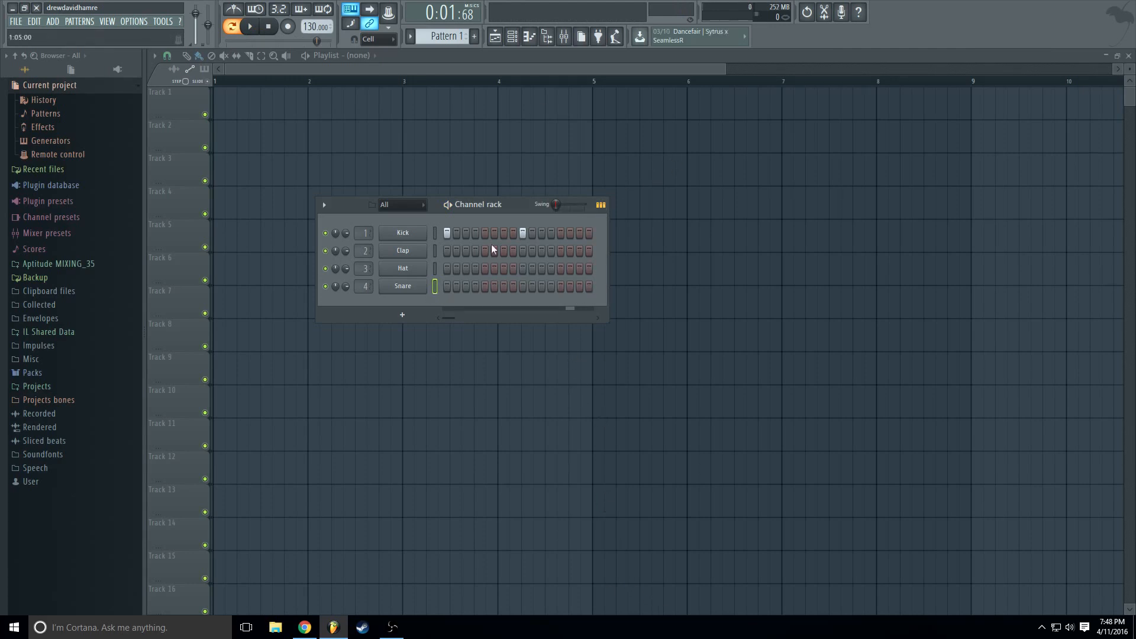
pyautogui.click(523, 234)
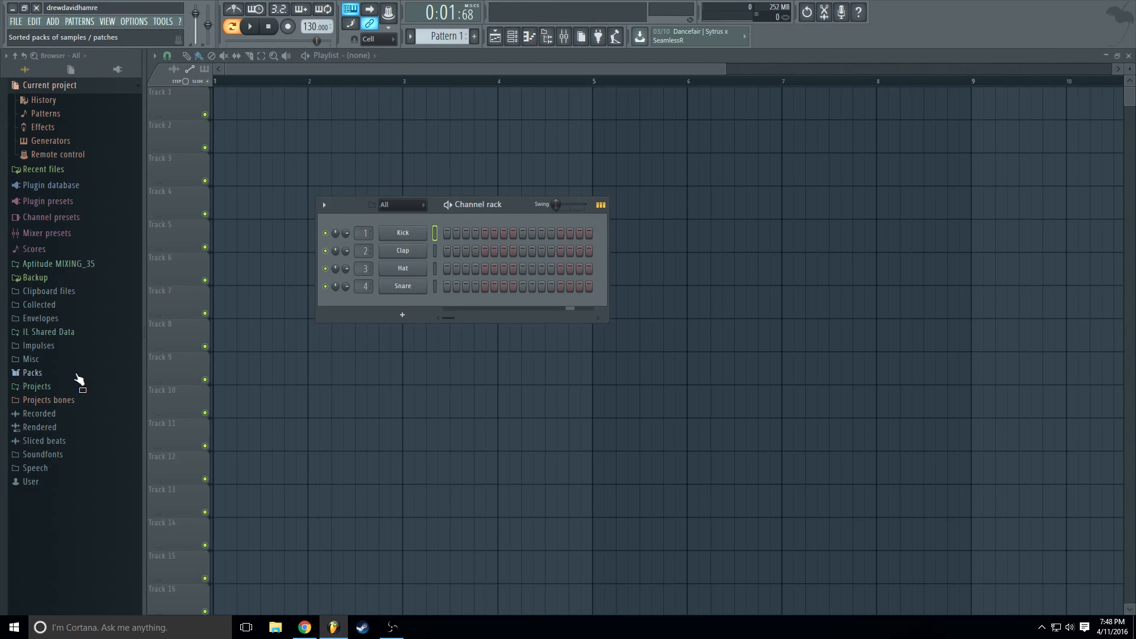
# - Browse the drum packs to the Kicks folder and open Grv Kick 06 in a new channel
pyautogui.click(77, 376)
pyautogui.click(66, 320)
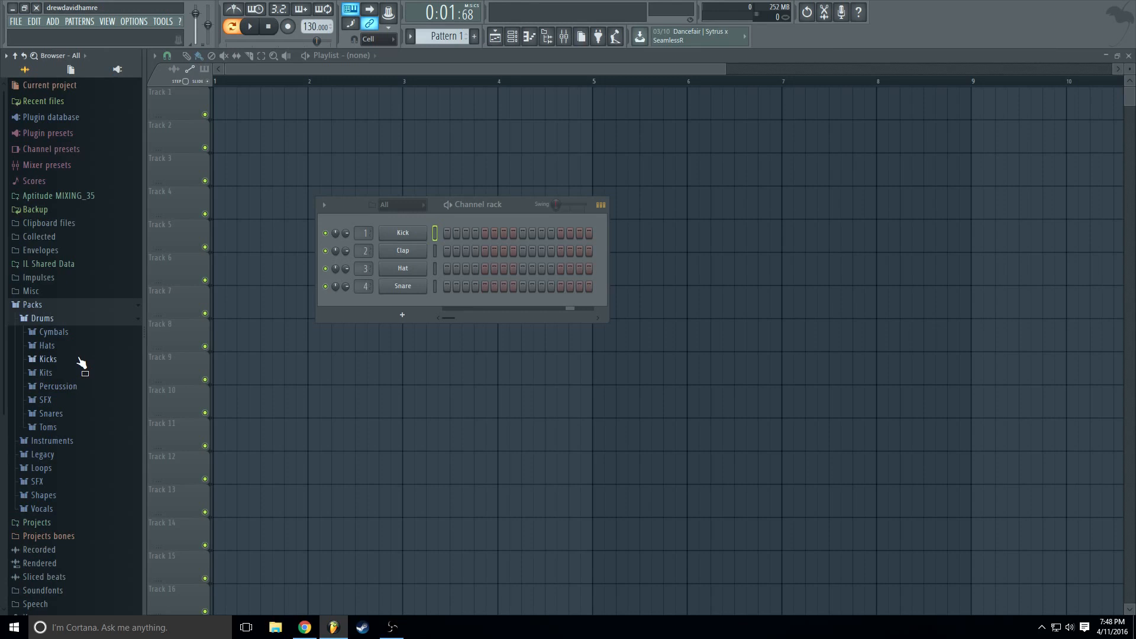
pyautogui.click(80, 359)
pyautogui.click(80, 351)
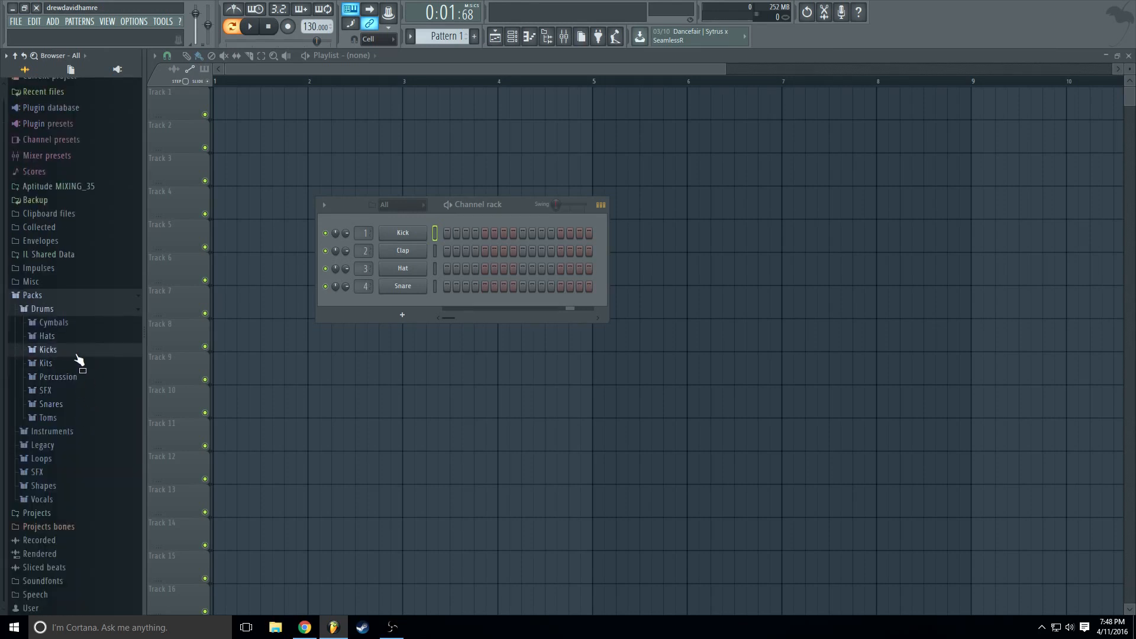
pyautogui.click(79, 353)
pyautogui.scroll(-5, 77, 427)
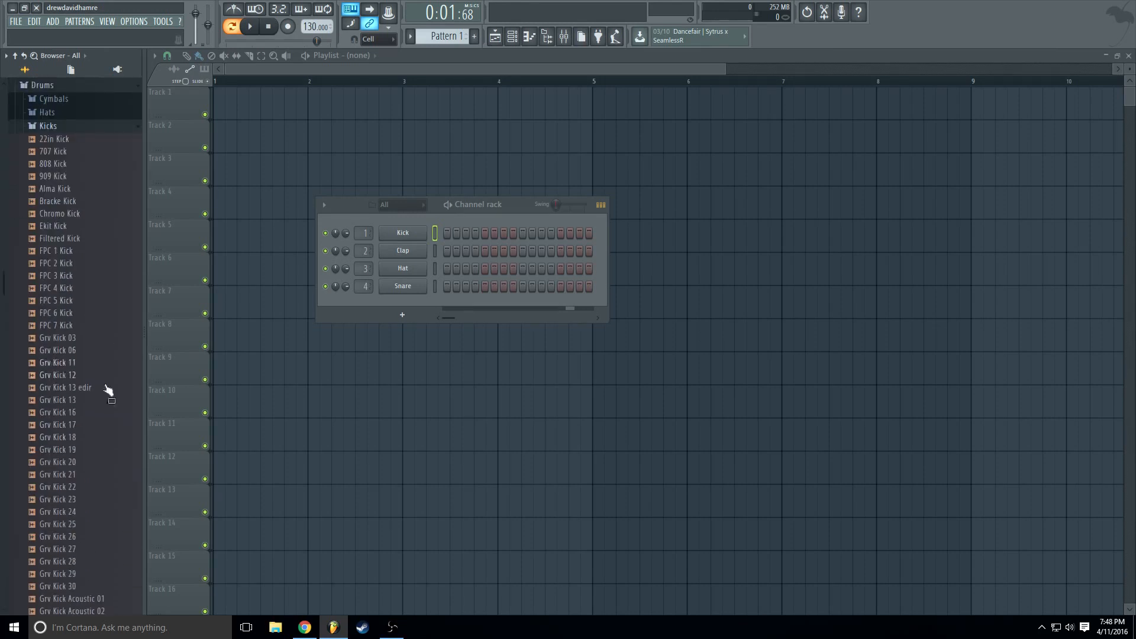
pyautogui.moveTo(76, 354); pyautogui.dragTo(109, 370)
pyautogui.rightClick(90, 350)
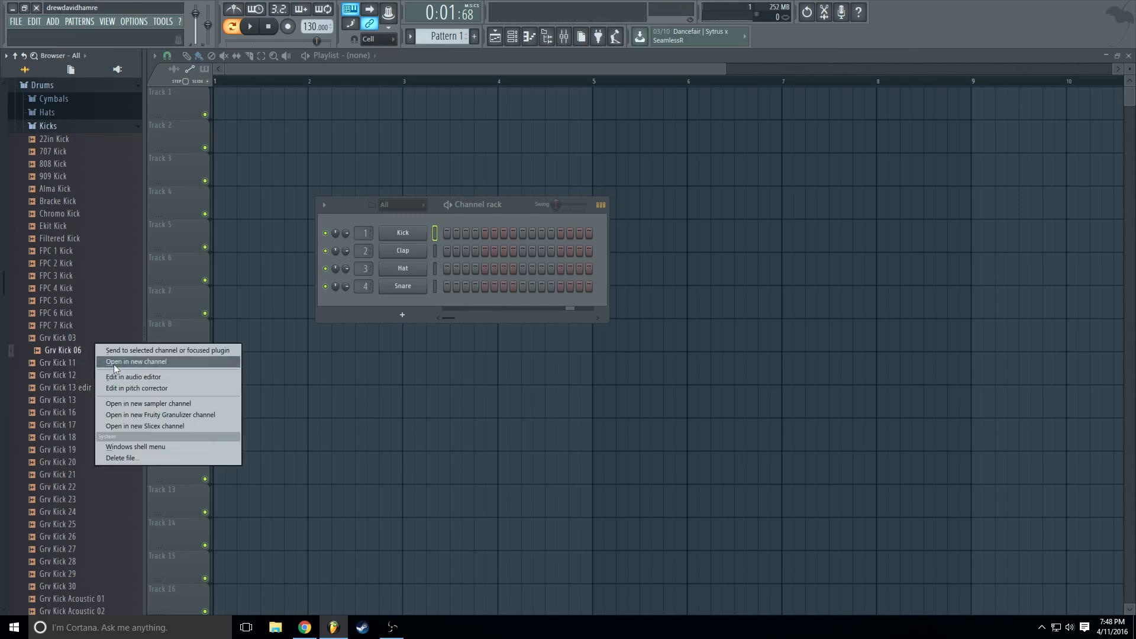
pyautogui.click(115, 363)
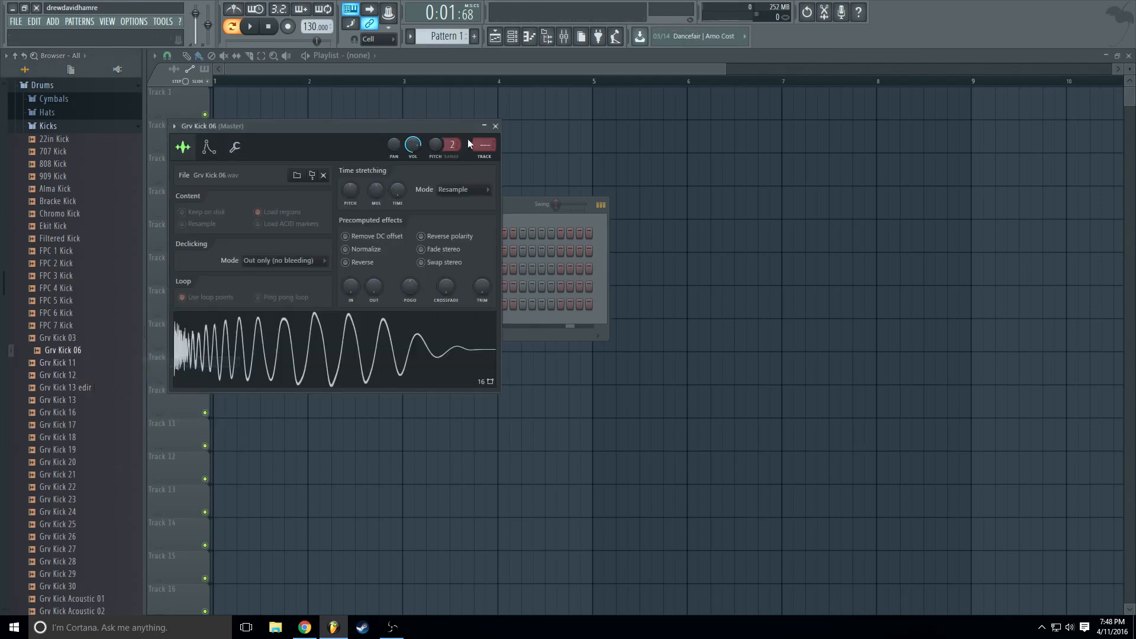
# - Move the Grv Kick 06 channel settings clear of the channel rack and route the channel to mixer track 5
pyautogui.moveTo(419, 132); pyautogui.dragTo(936, 138)
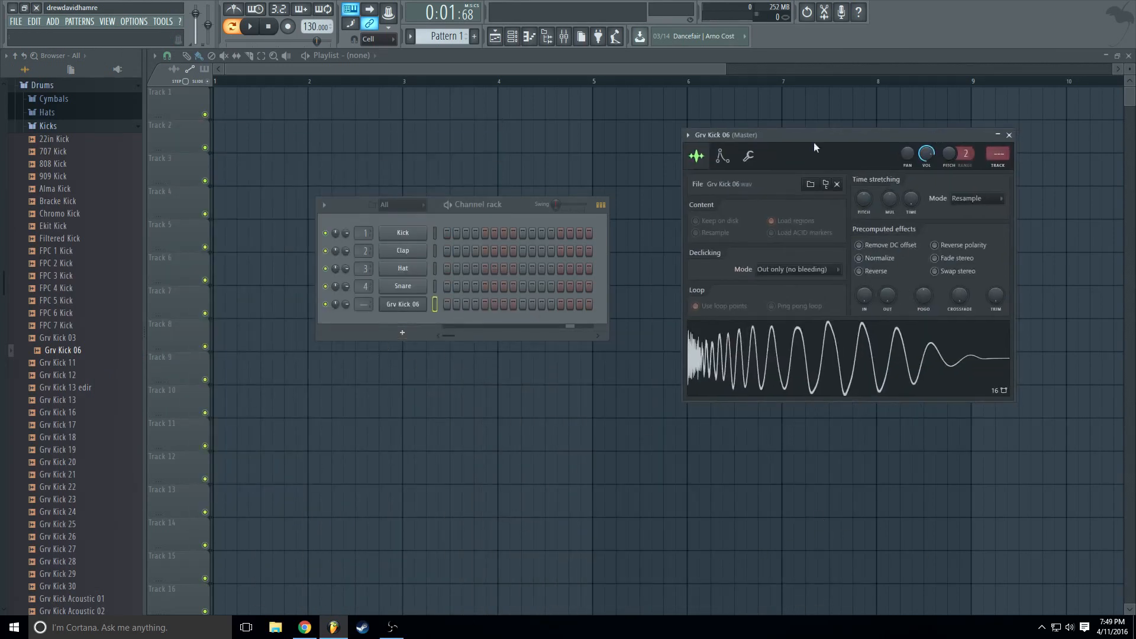
pyautogui.moveTo(808, 135); pyautogui.dragTo(740, 124)
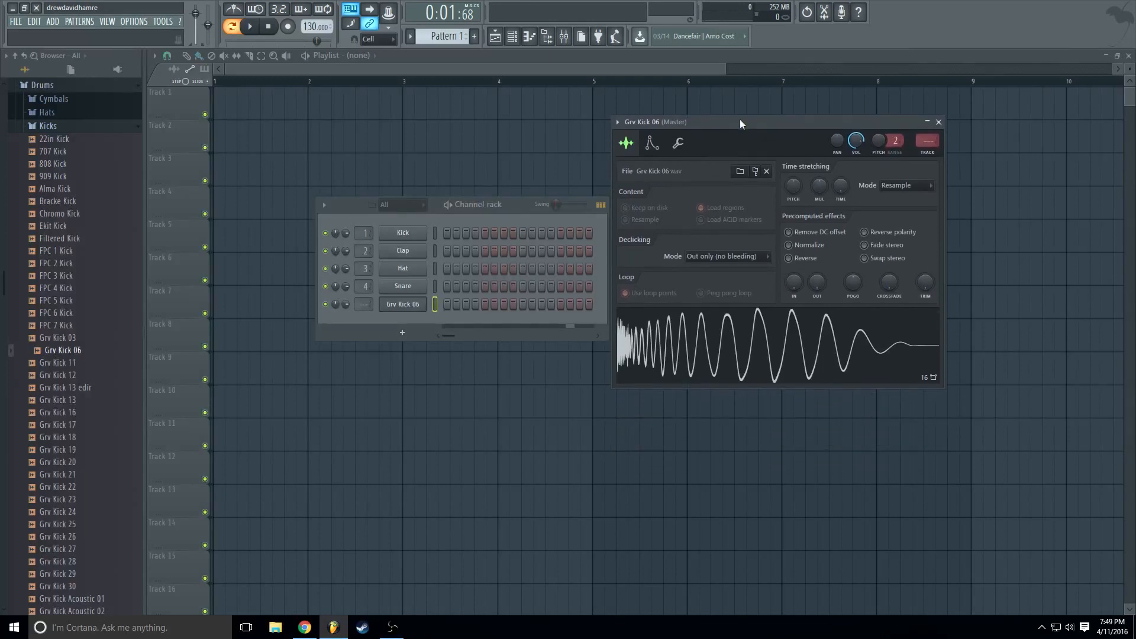
pyautogui.click(934, 155)
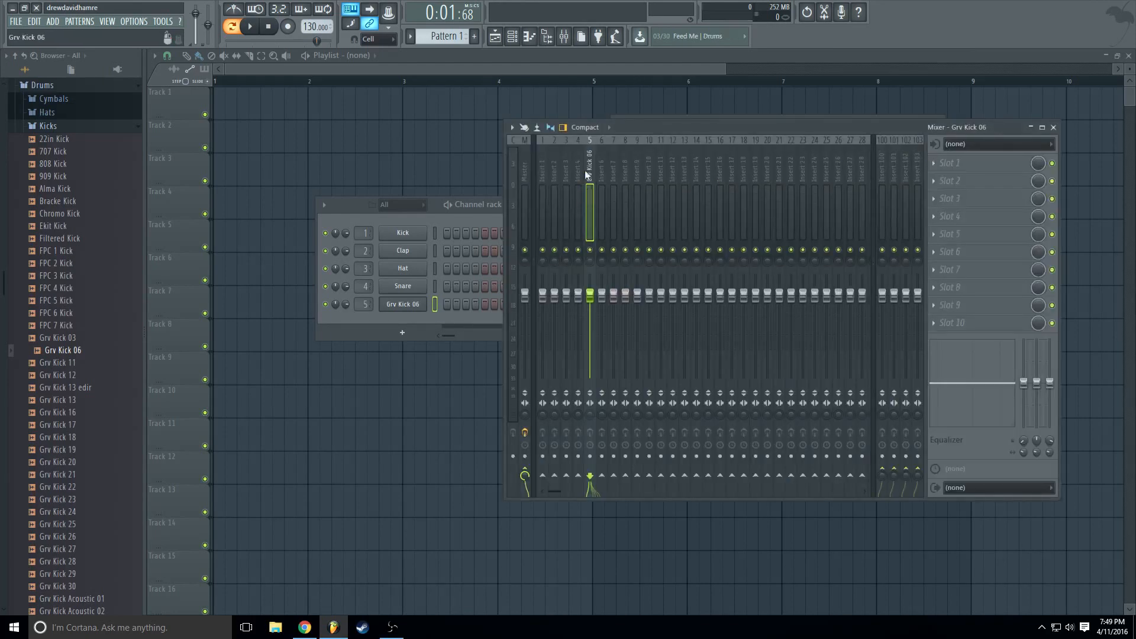
pyautogui.moveTo(591, 295)
pyautogui.mouseDown()
pyautogui.moveTo(590, 371)
pyautogui.moveTo(590, 294)
pyautogui.mouseUp()
# - Arrange the Grv Kick 06 channel settings beside the channel rack and place the mixer directly beneath them
pyautogui.moveTo(690, 127); pyautogui.dragTo(742, 395)
pyautogui.moveTo(734, 122); pyautogui.dragTo(734, 72)
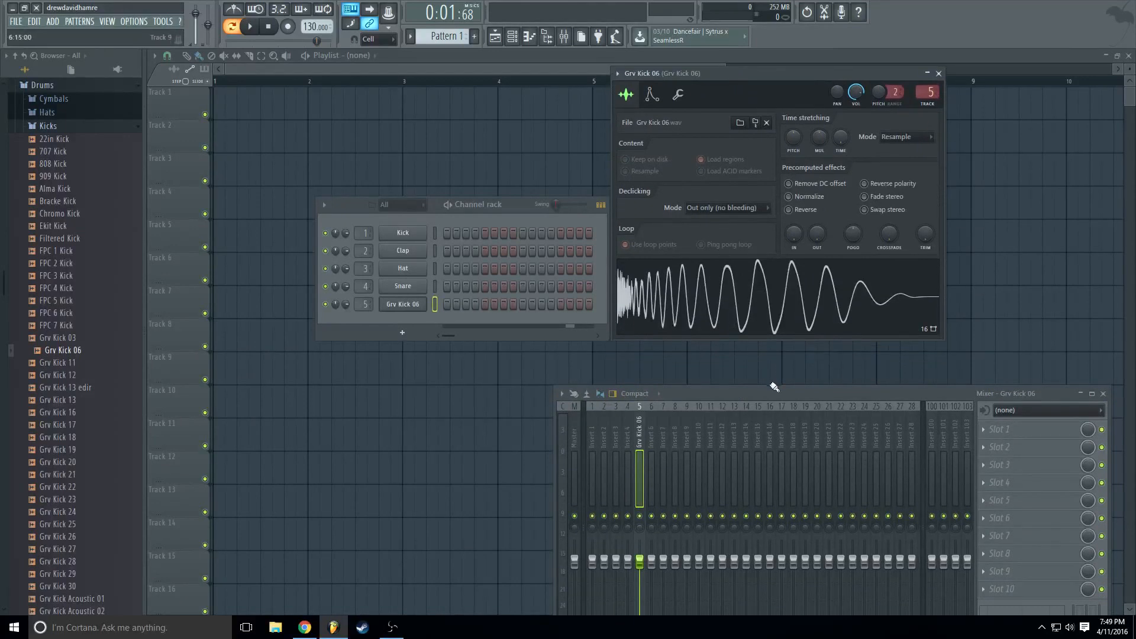
pyautogui.moveTo(763, 391); pyautogui.dragTo(594, 349)
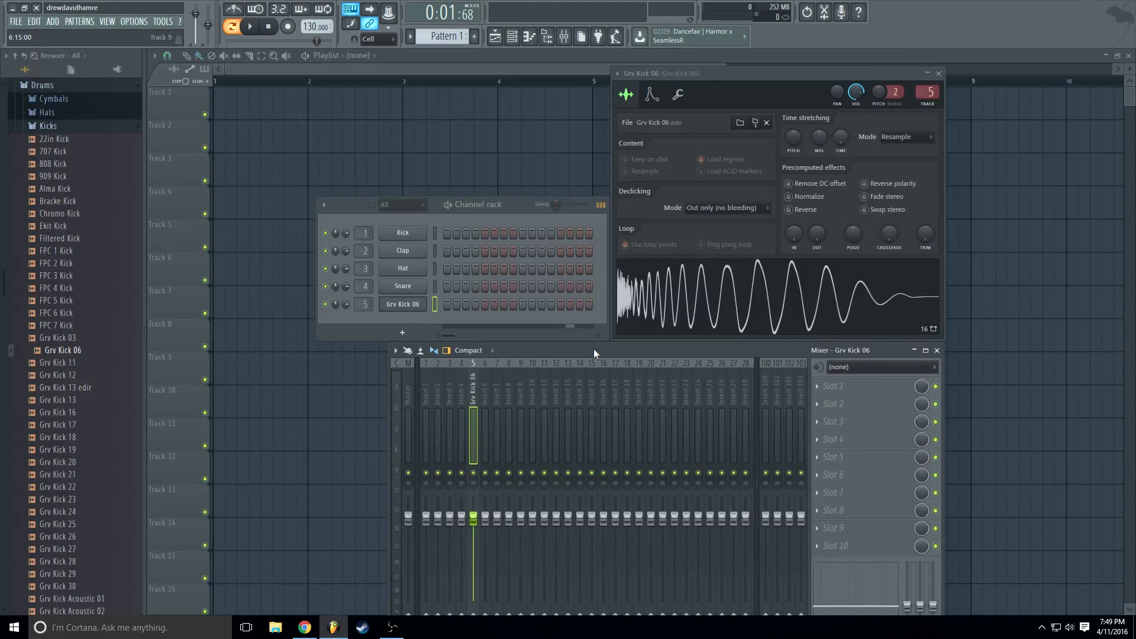
# - Collapse the Kicks folder, expand the Snares folder in the drum packs, and shift the channel rack slightly
pyautogui.click(69, 130)
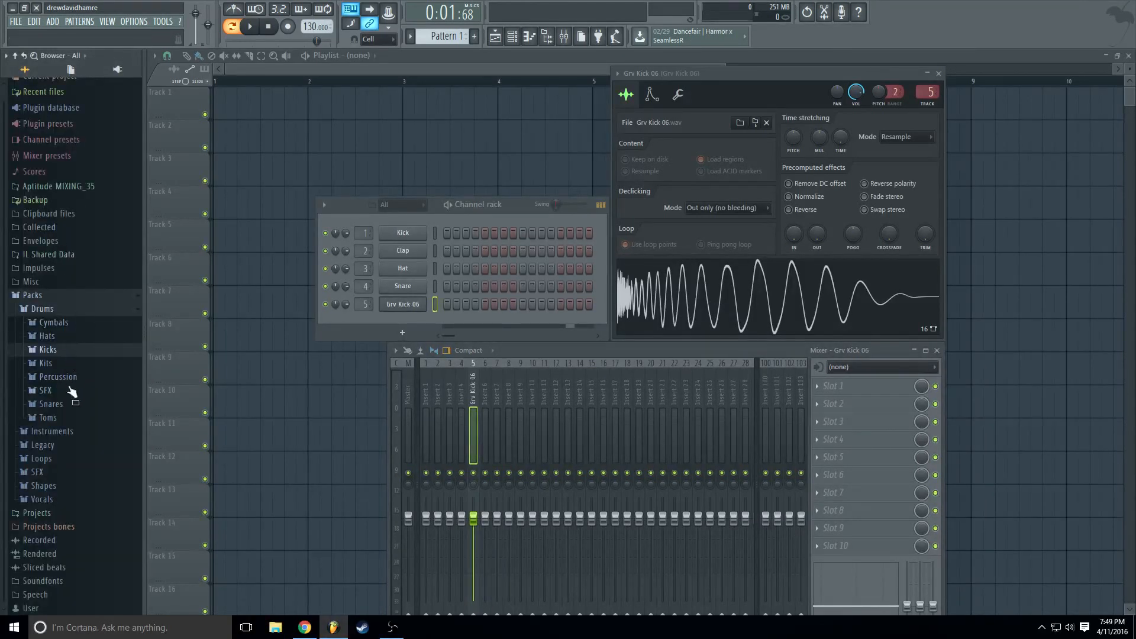
pyautogui.click(52, 404)
pyautogui.scroll(1, 52, 401)
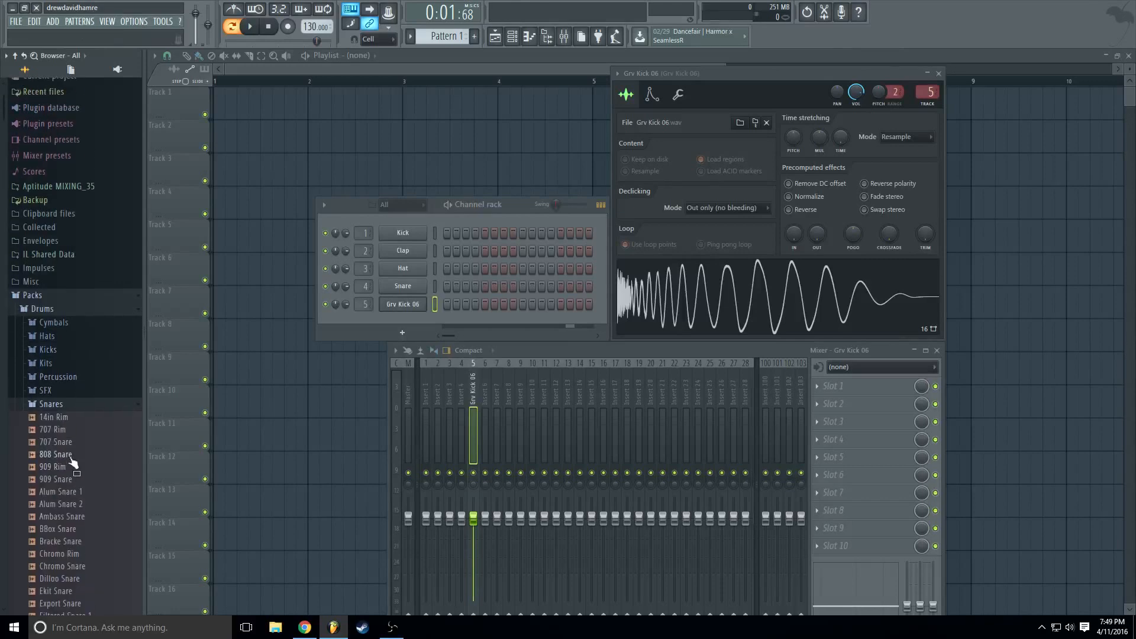
pyautogui.click(82, 404)
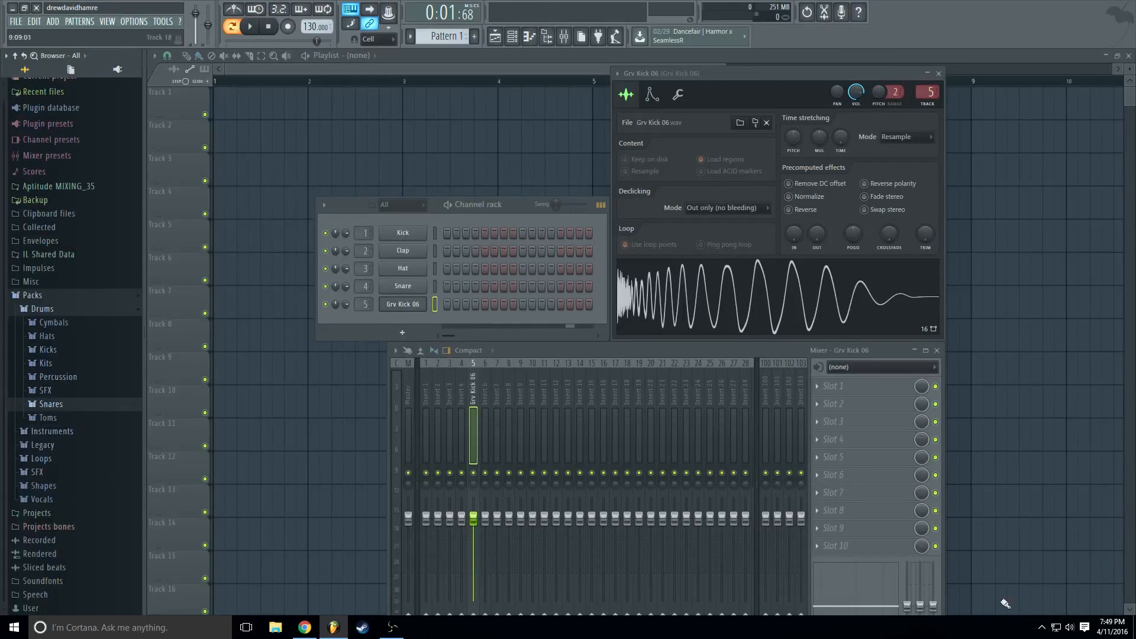
pyautogui.moveTo(482, 205); pyautogui.dragTo(471, 215)
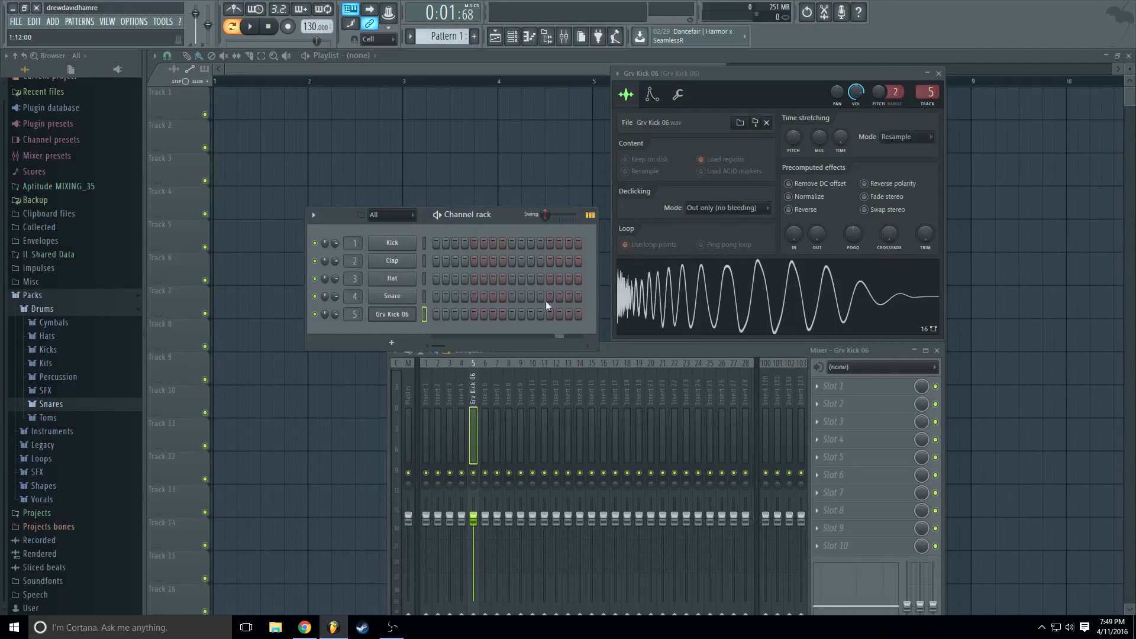
pyautogui.click(51, 404)
pyautogui.scroll(-6, 70, 474)
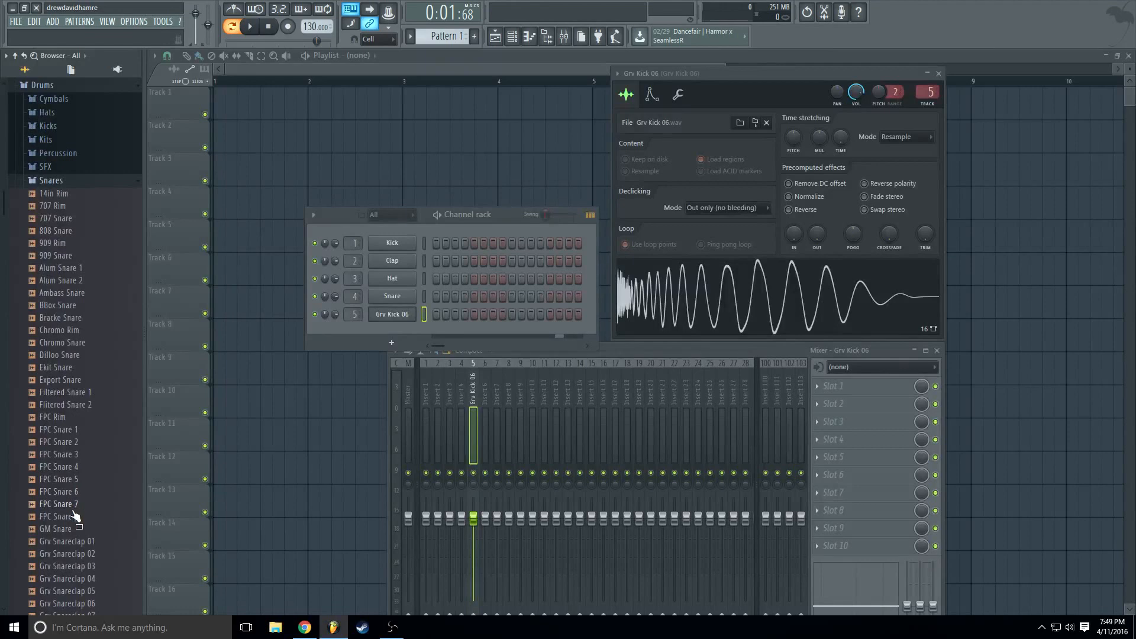
# - Audition several Grv Snareclap samples and open Grv Snareclap 28 in a new channel
pyautogui.click(68, 554)
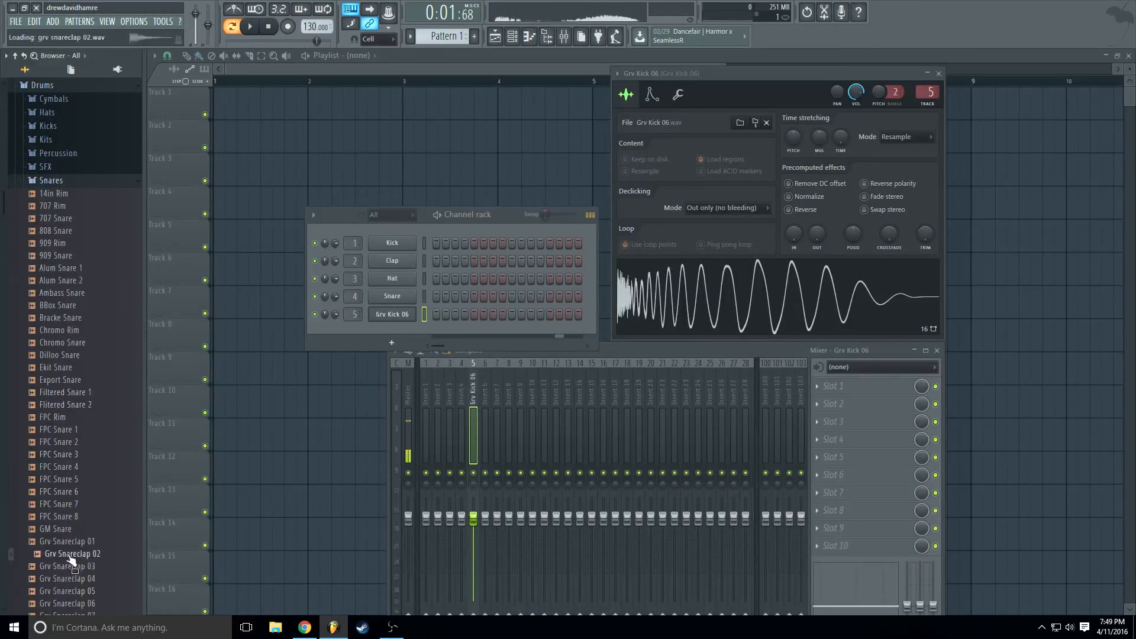
pyautogui.scroll(-4, 69, 561)
pyautogui.click(96, 418)
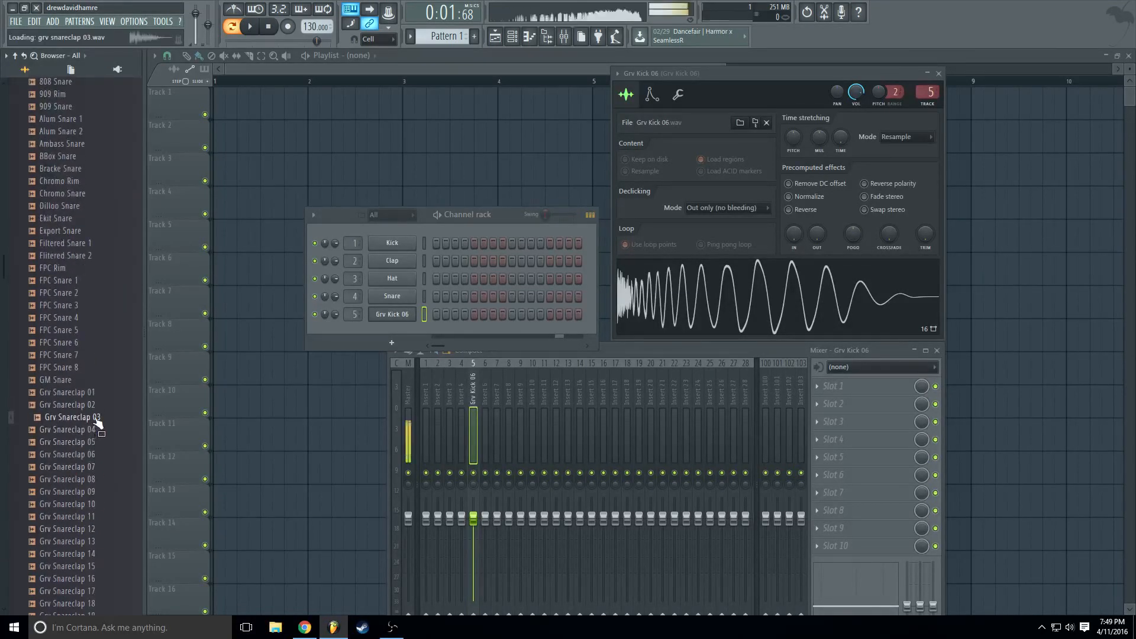
pyautogui.scroll(-6, 67, 502)
pyautogui.click(66, 503)
pyautogui.click(77, 467)
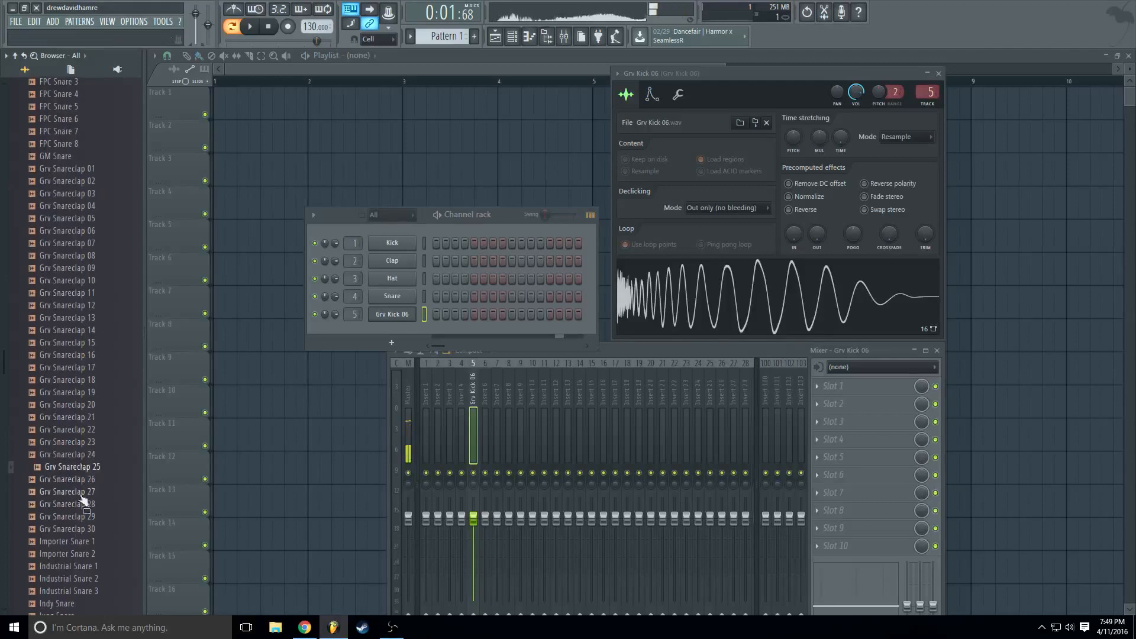
pyautogui.click(82, 504)
pyautogui.rightClick(89, 505)
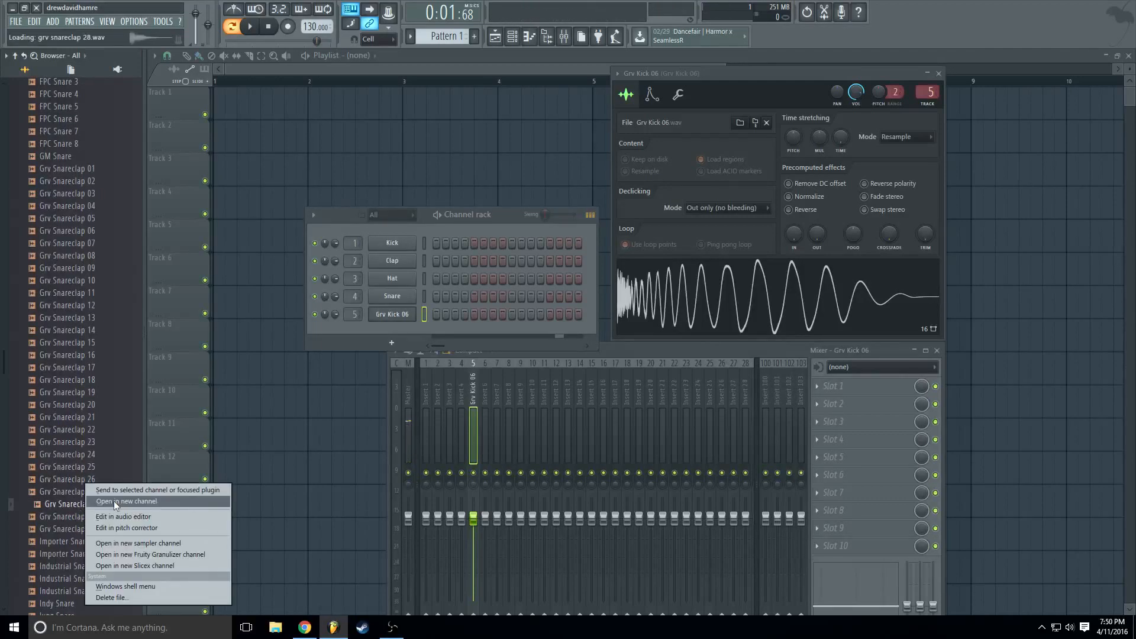
pyautogui.click(113, 502)
# - Route the Grv Snareclap 28 channel to mixer track 6 and bring the channel rack to the front
pyautogui.moveTo(476, 137); pyautogui.dragTo(474, 93)
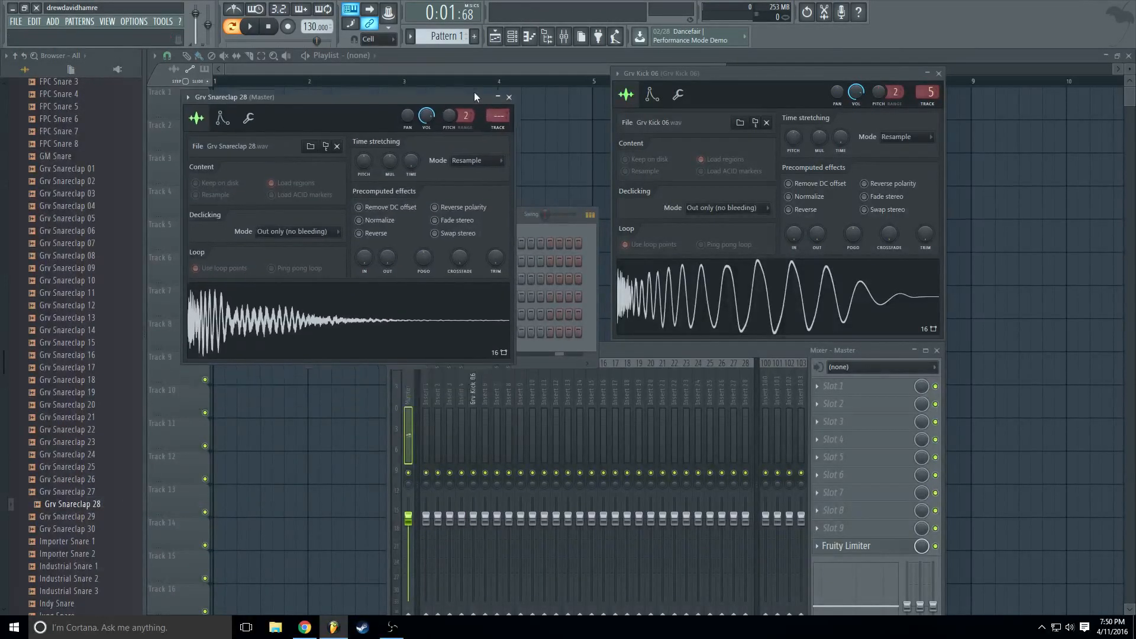
pyautogui.click(502, 129)
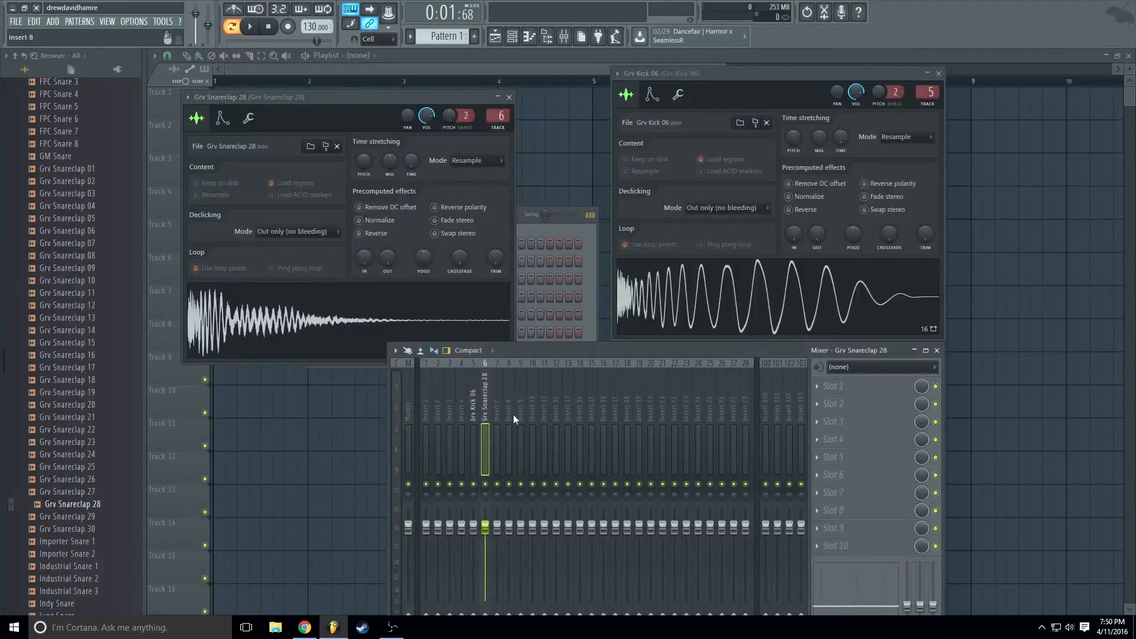
pyautogui.click(521, 214)
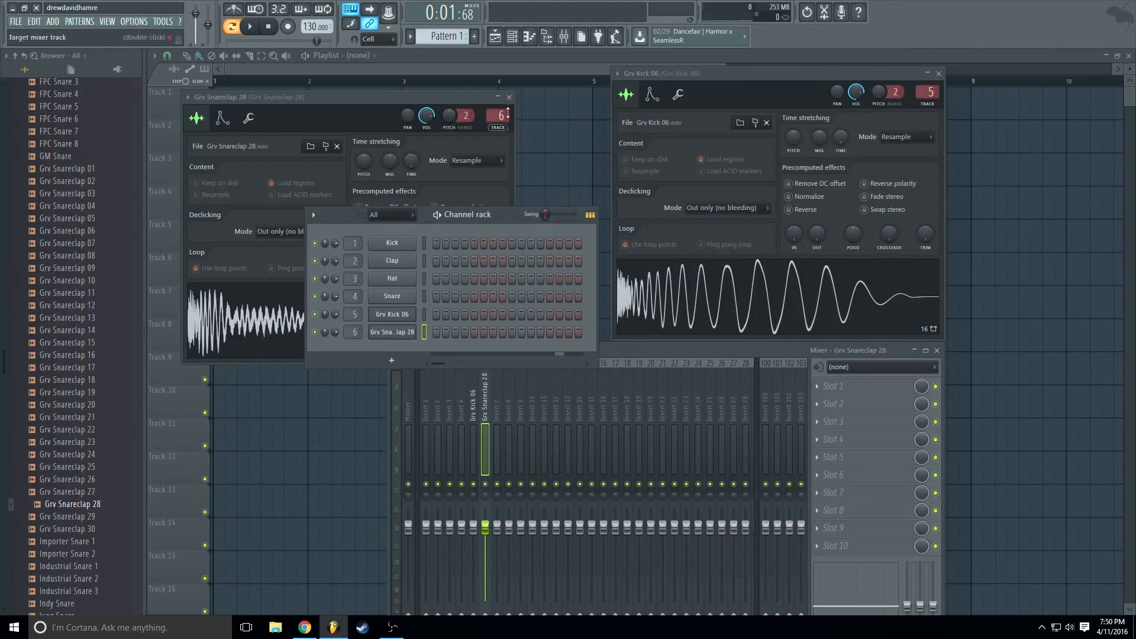
# - Close the Grv Snareclap 28 and Grv Kick 06 settings and place the channel rack and mixer side by side
pyautogui.click(509, 97)
pyautogui.click(939, 73)
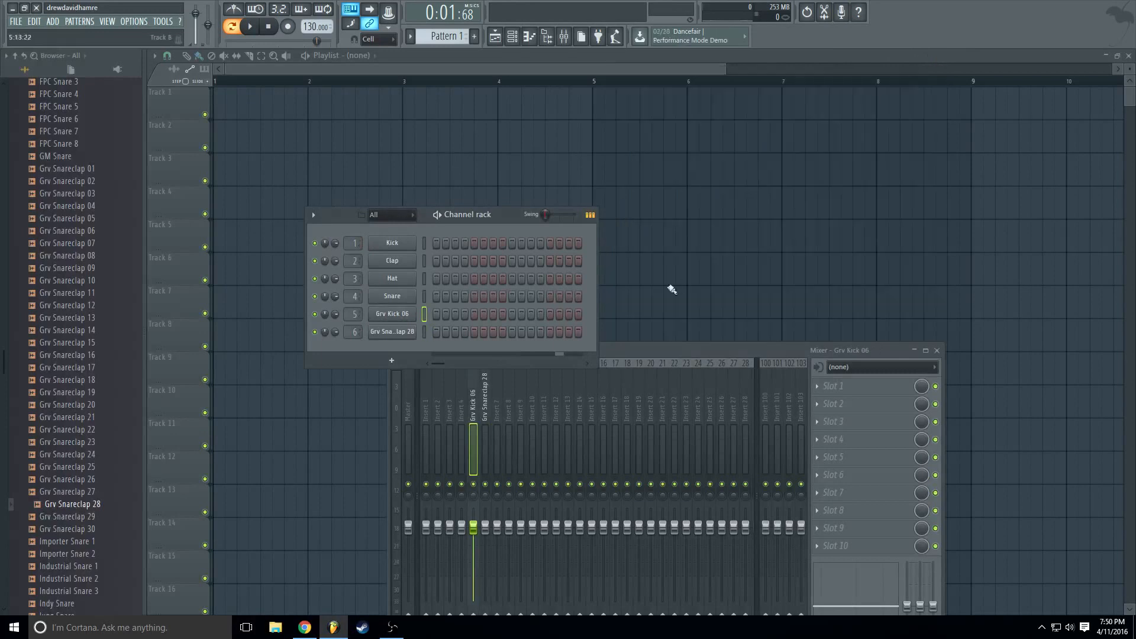
pyautogui.moveTo(633, 355); pyautogui.dragTo(831, 179)
pyautogui.moveTo(450, 214); pyautogui.dragTo(434, 172)
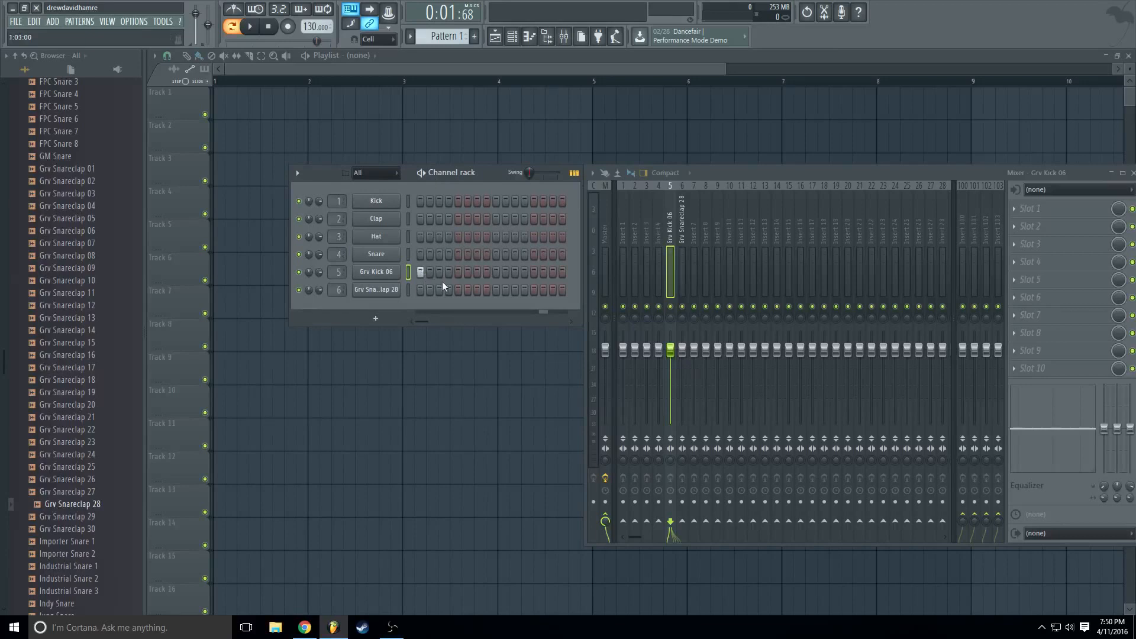
# - Complete the beat with a kick on step 9 and snareclaps on steps 5 and 13, and fill bars 1 to 8 of Track 1 with Pattern 1
pyautogui.click(457, 289)
pyautogui.press('F12')
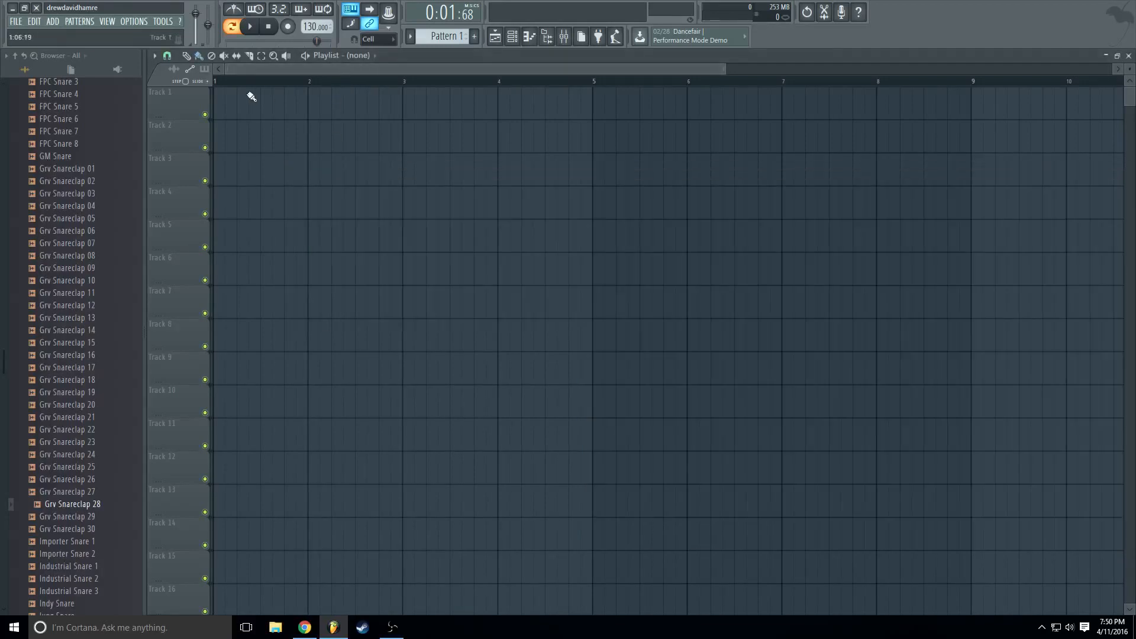
pyautogui.moveTo(223, 97)
pyautogui.mouseDown()
pyautogui.moveTo(340, 109)
pyautogui.moveTo(951, 109)
pyautogui.mouseUp()
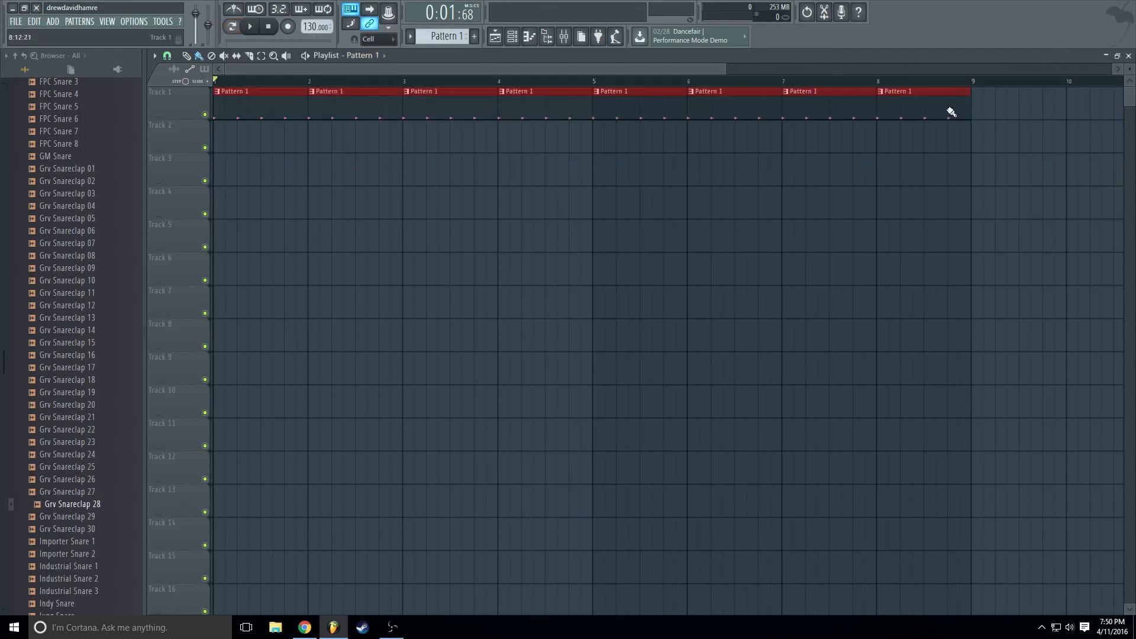
pyautogui.moveTo(580, 69); pyautogui.dragTo(605, 70)
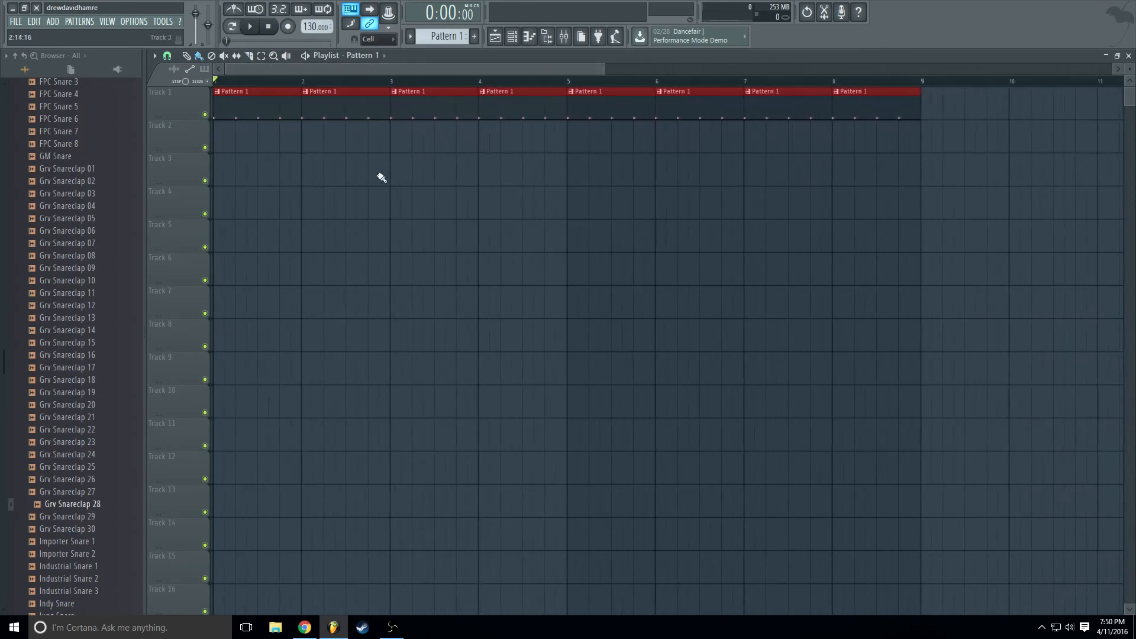
# - Place two trial Pattern 1 clips on Track 2 and delete them
pyautogui.click(340, 128)
pyautogui.click(403, 142)
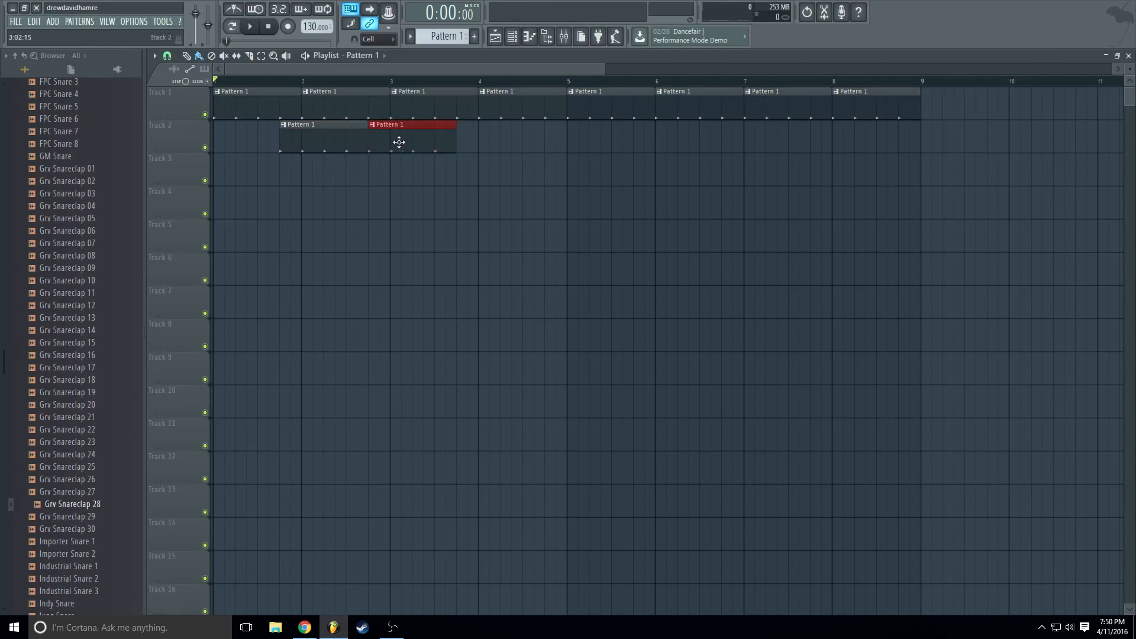
pyautogui.rightClick(399, 142)
pyautogui.rightClick(316, 151)
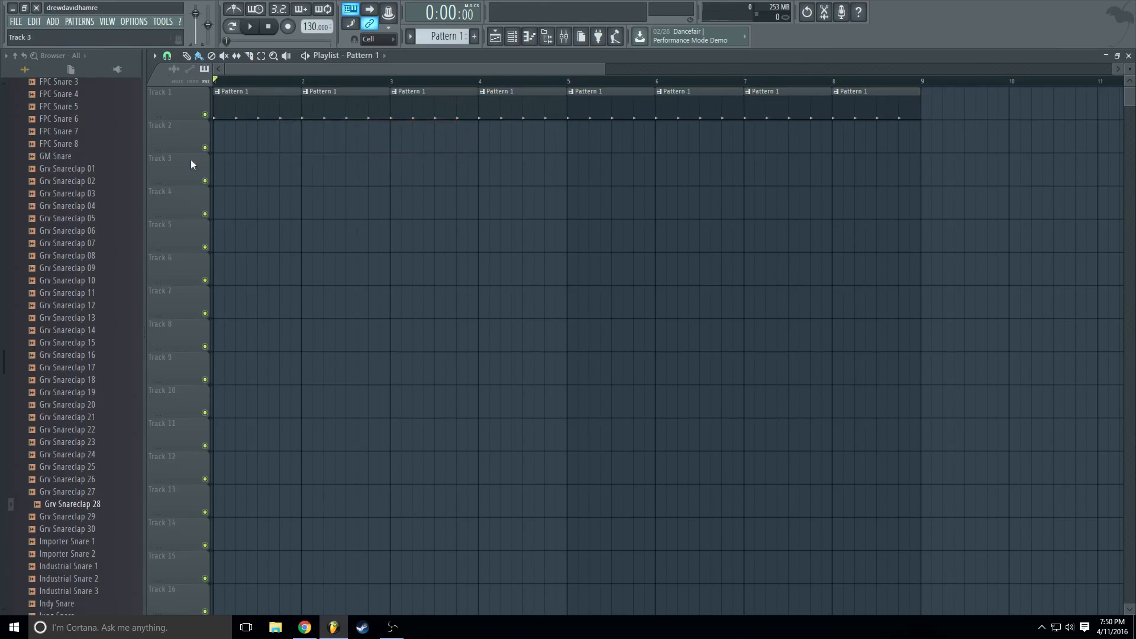
# - Try the playlist snap at 1/6 step and 1/2 beat, testing it with a temporary Pattern 1 clip on Track 2
pyautogui.click(167, 56)
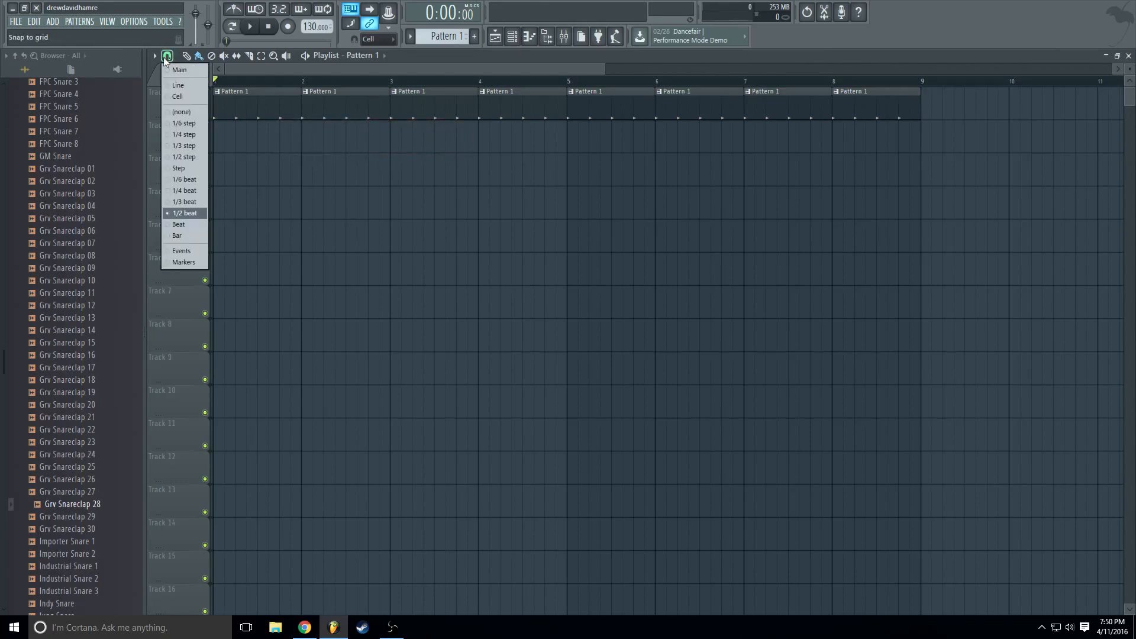
pyautogui.click(193, 125)
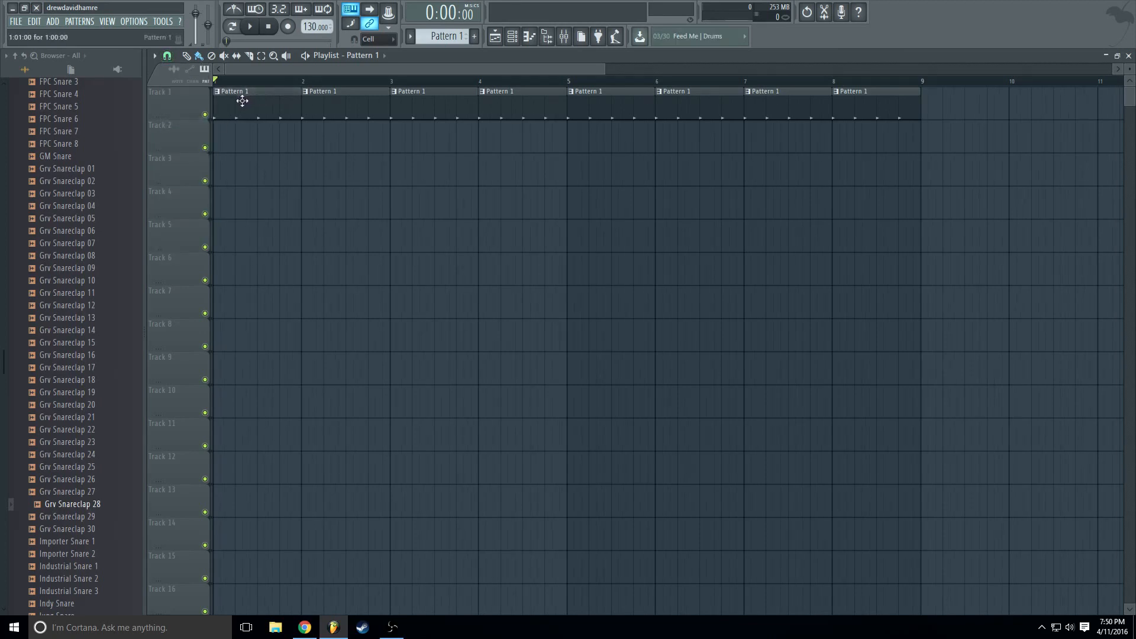
pyautogui.click(167, 56)
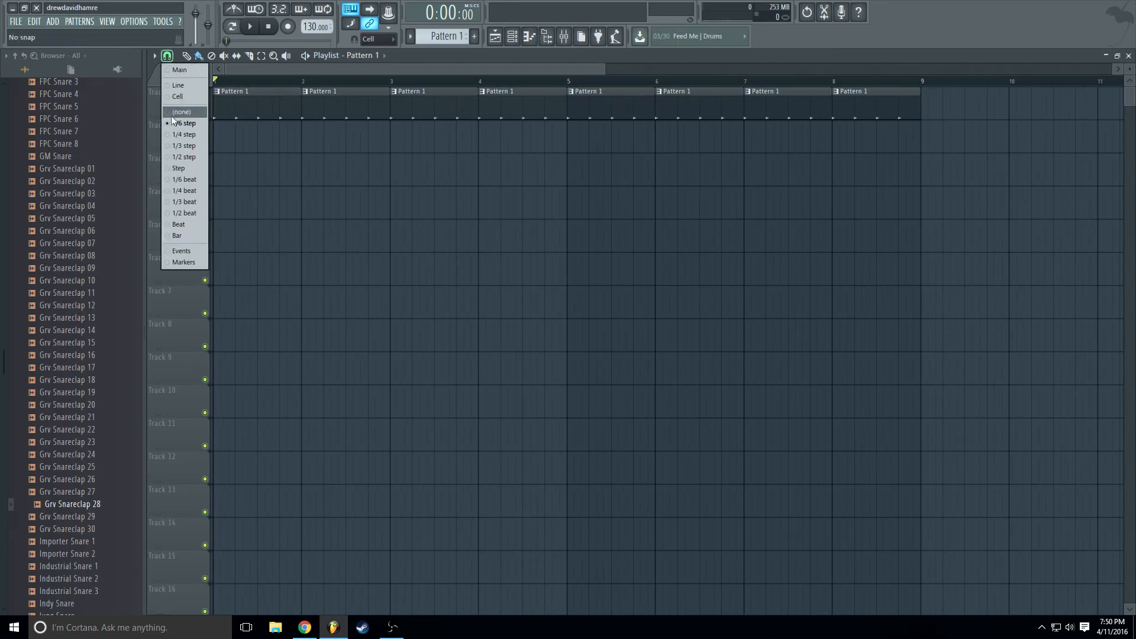
pyautogui.click(178, 214)
pyautogui.click(230, 138)
pyautogui.moveTo(236, 141); pyautogui.dragTo(209, 157)
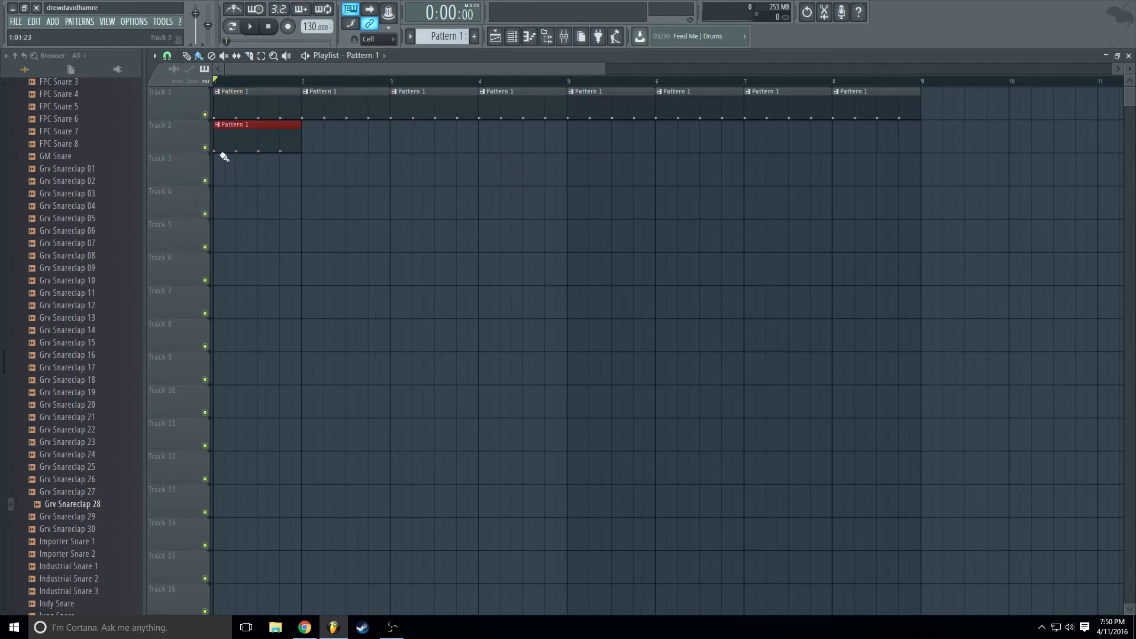
pyautogui.rightClick(221, 150)
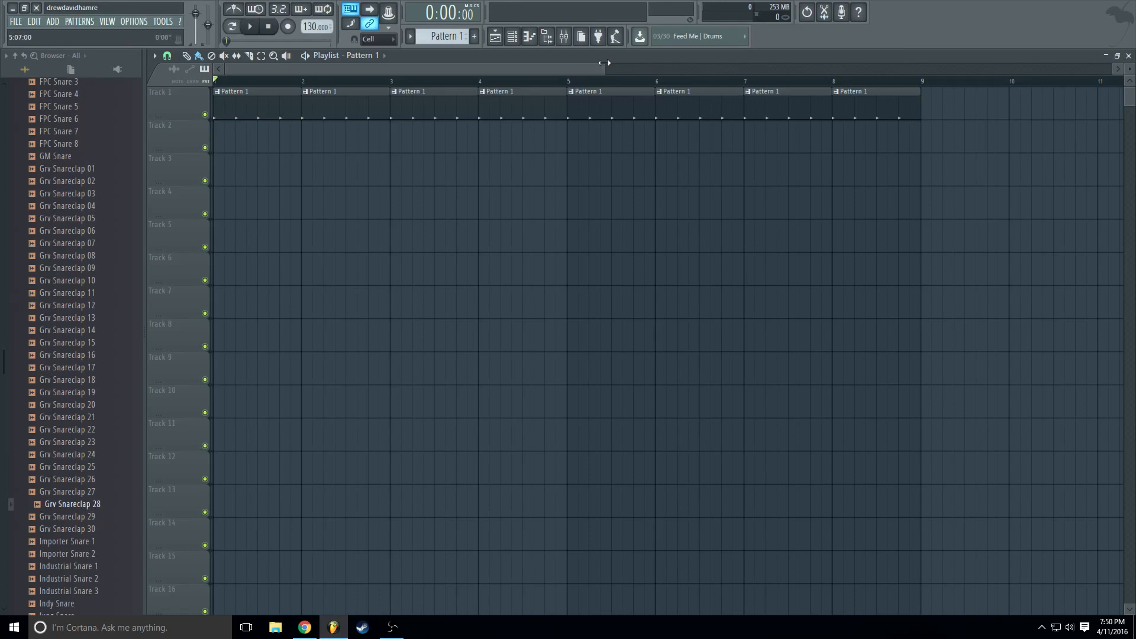
# - Play the opening of the arranged Pattern 1 clips and stop playback
pyautogui.moveTo(604, 63); pyautogui.dragTo(747, 74)
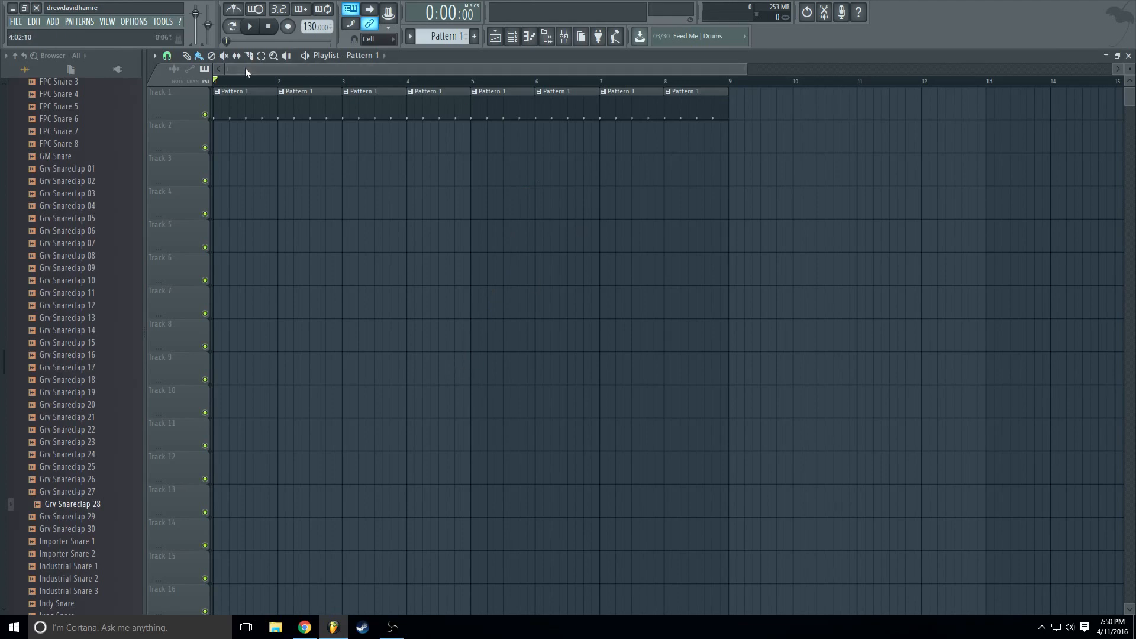
pyautogui.press('space')
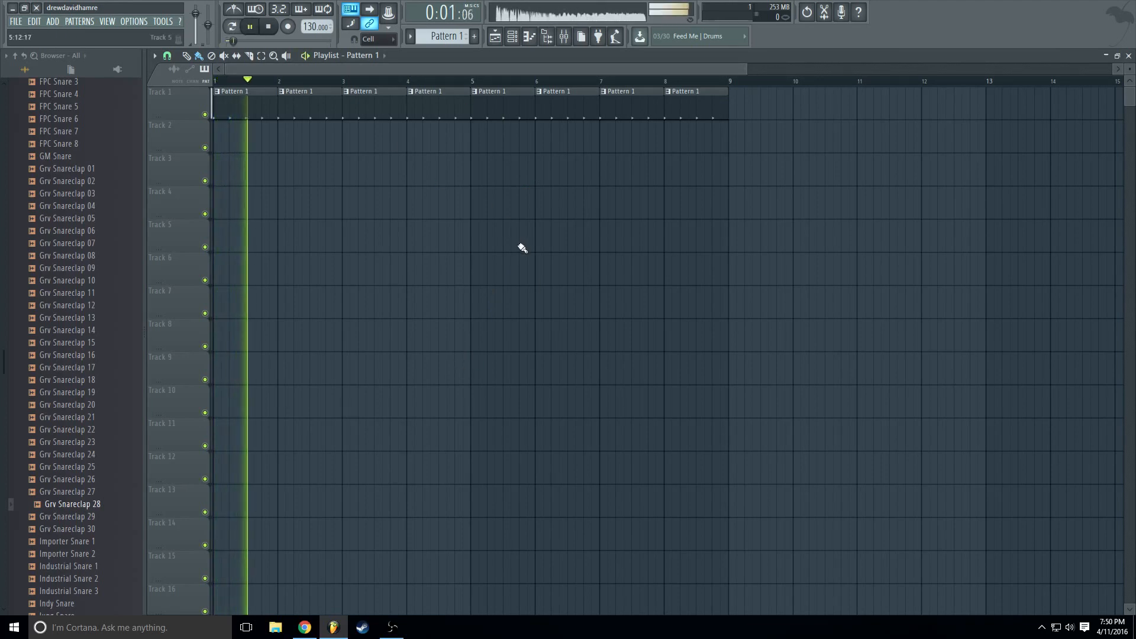
pyautogui.press('space')
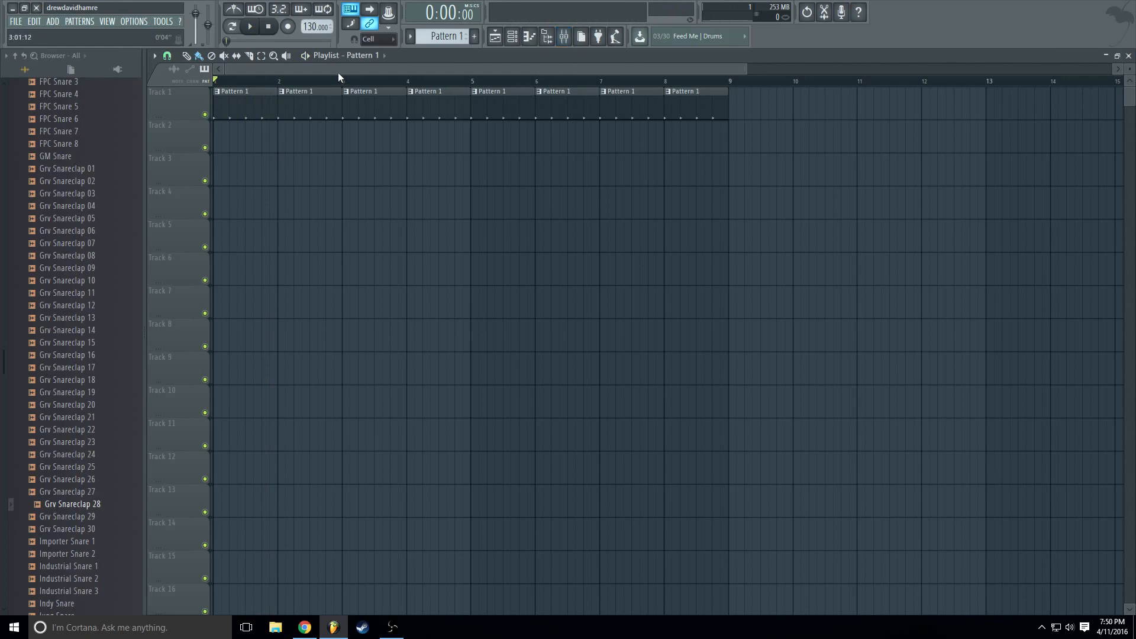
pyautogui.moveTo(747, 71)
pyautogui.mouseDown()
pyautogui.moveTo(543, 71)
pyautogui.moveTo(574, 71)
pyautogui.mouseUp()
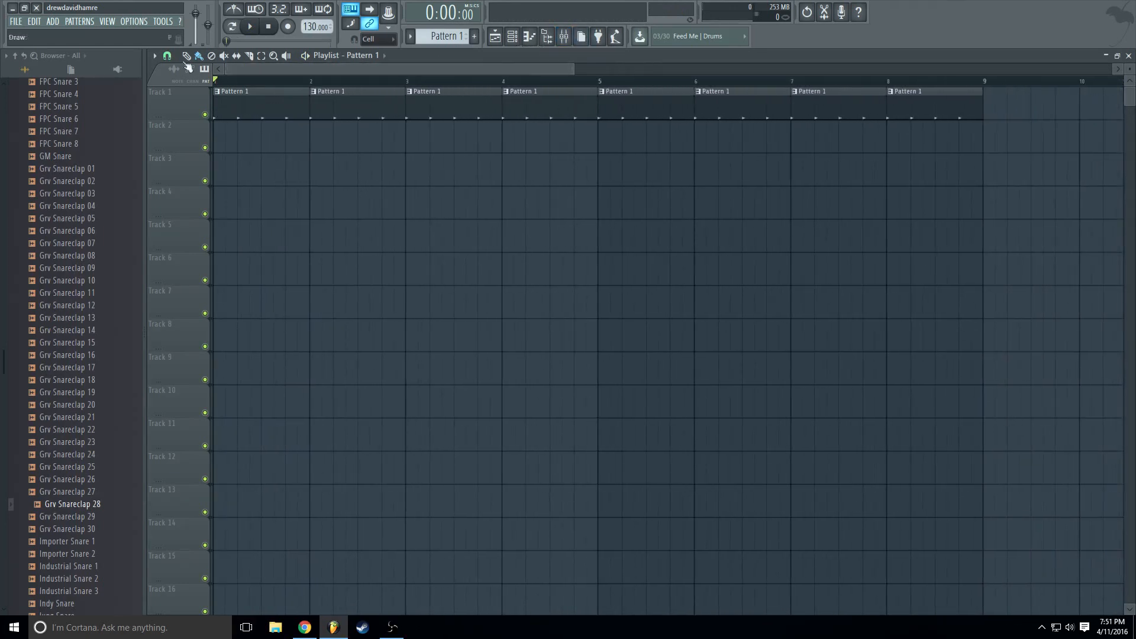
# - Collapse the browser to its top-level folders and add a Harmor instrument channel
pyautogui.click(6, 57)
pyautogui.click(16, 57)
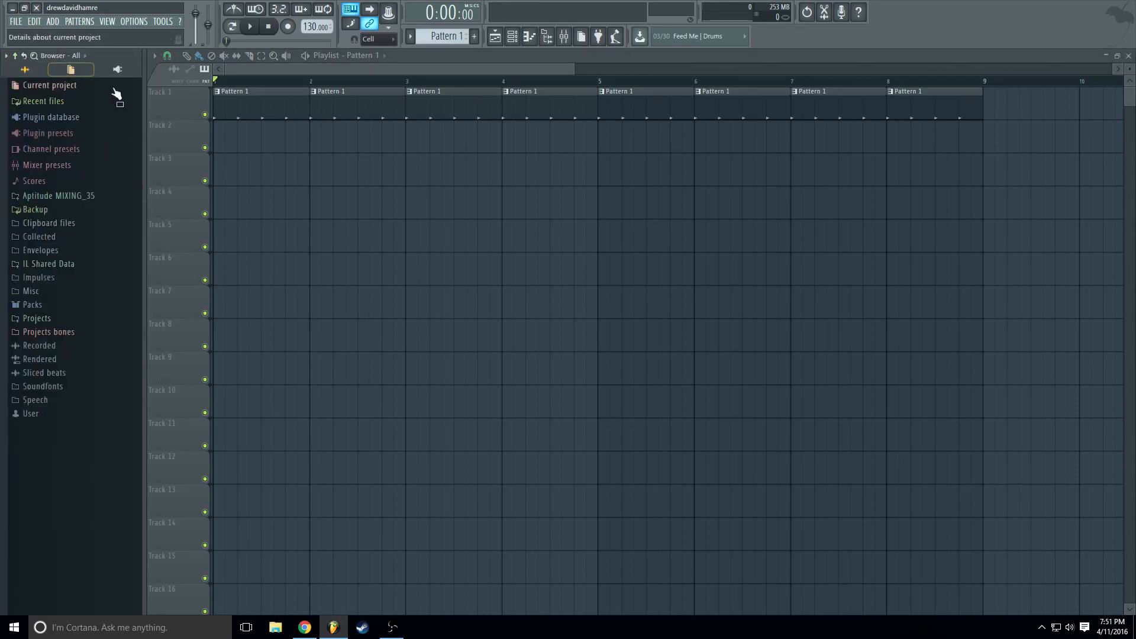
pyautogui.click(54, 23)
pyautogui.moveTo(57, 34)
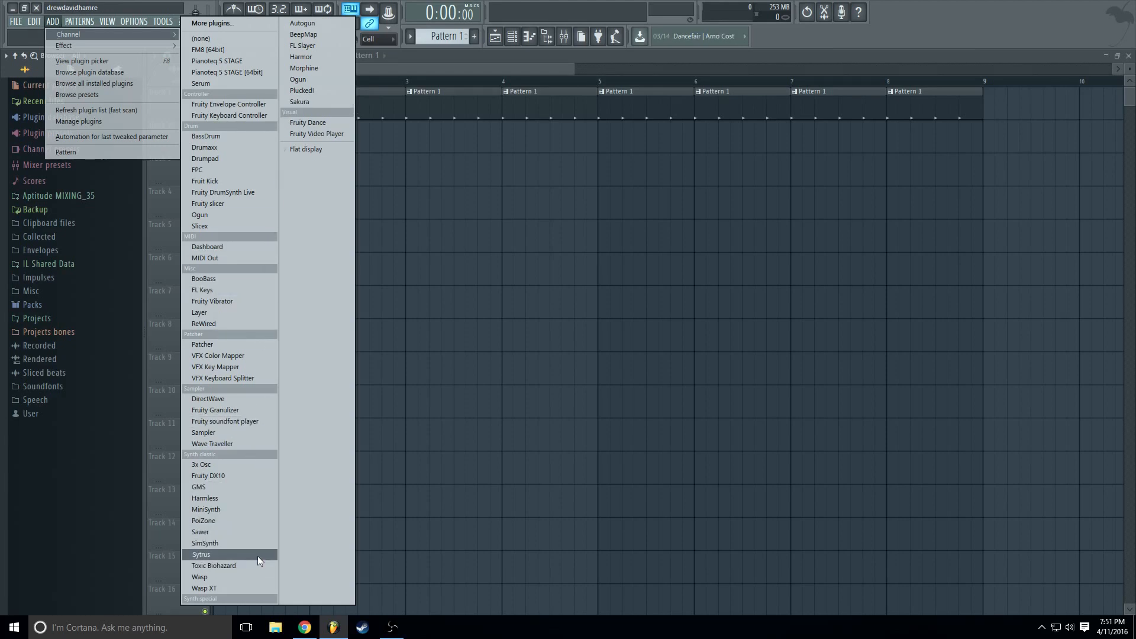
pyautogui.click(299, 58)
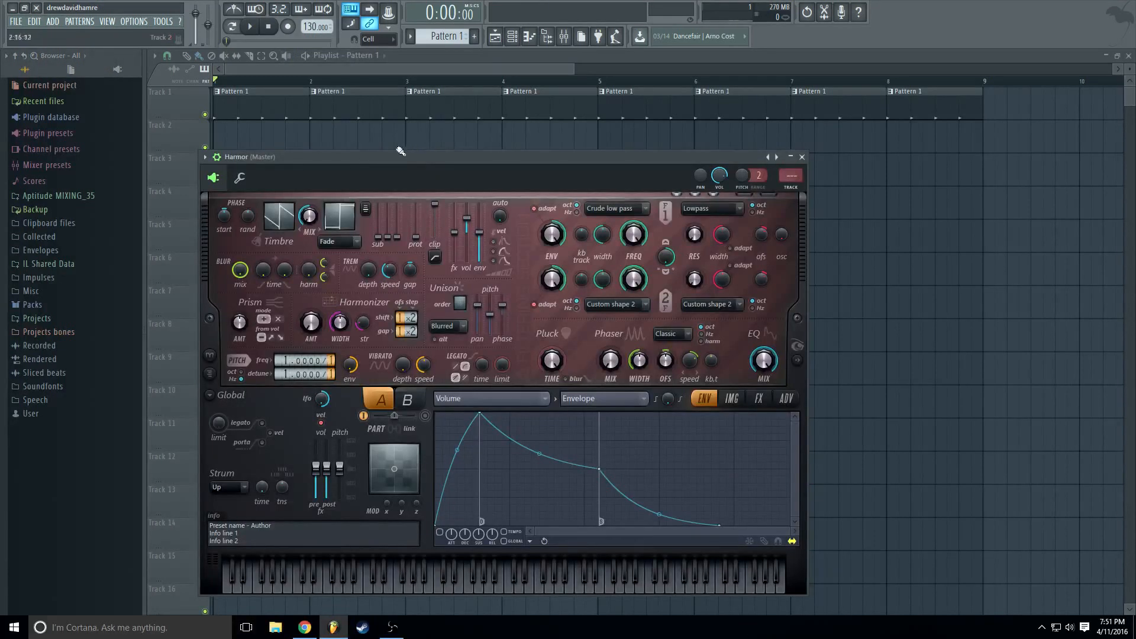
# - Reposition the Harmor window over the playlist and load the Waspinator preset from the Lead category
pyautogui.moveTo(370, 154); pyautogui.dragTo(396, 158)
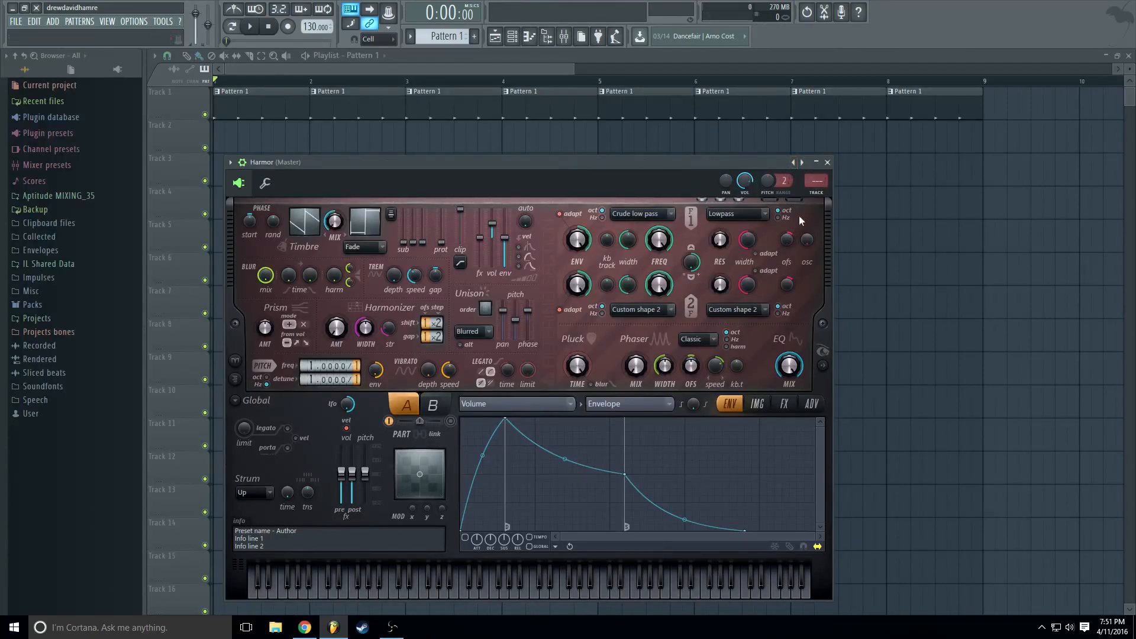
pyautogui.moveTo(704, 158); pyautogui.dragTo(814, 143)
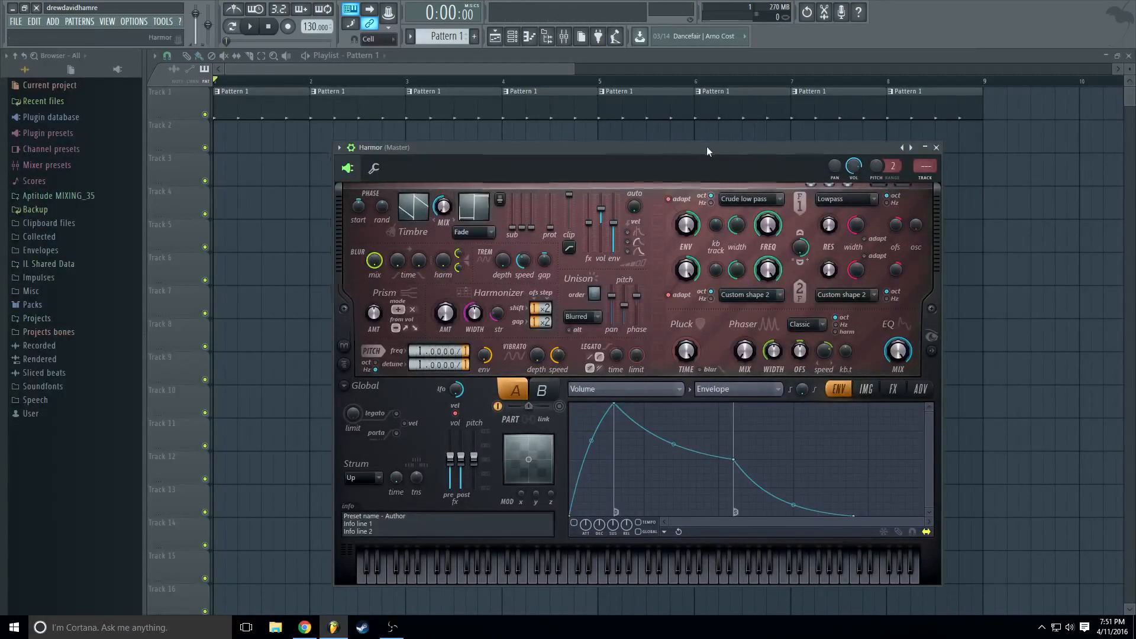
pyautogui.moveTo(708, 146); pyautogui.dragTo(687, 128)
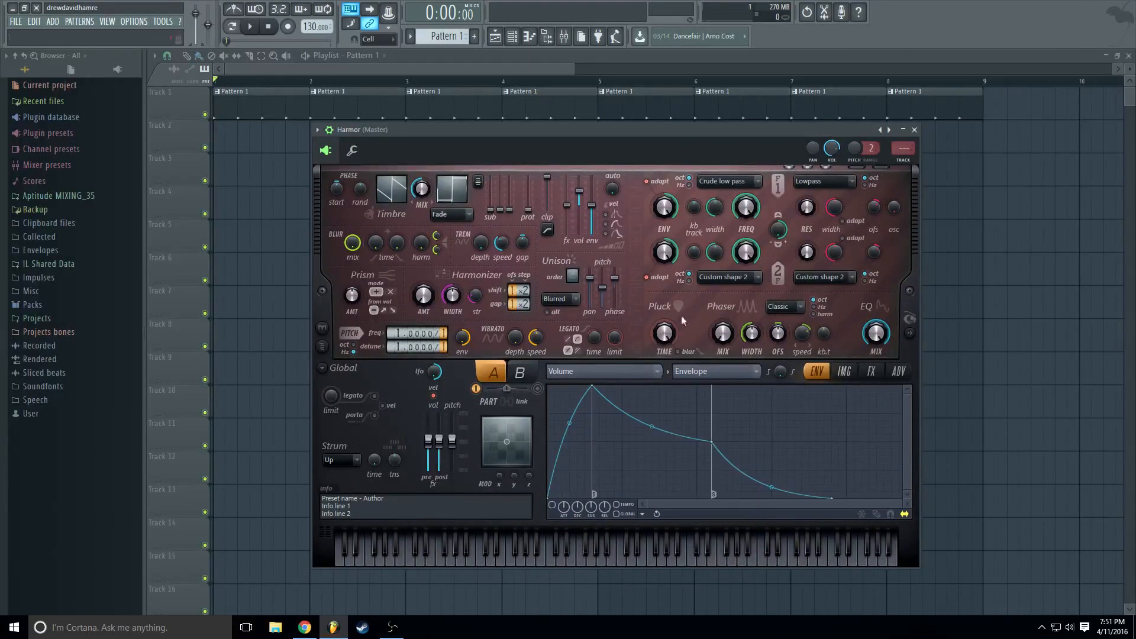
pyautogui.rightClick(890, 130)
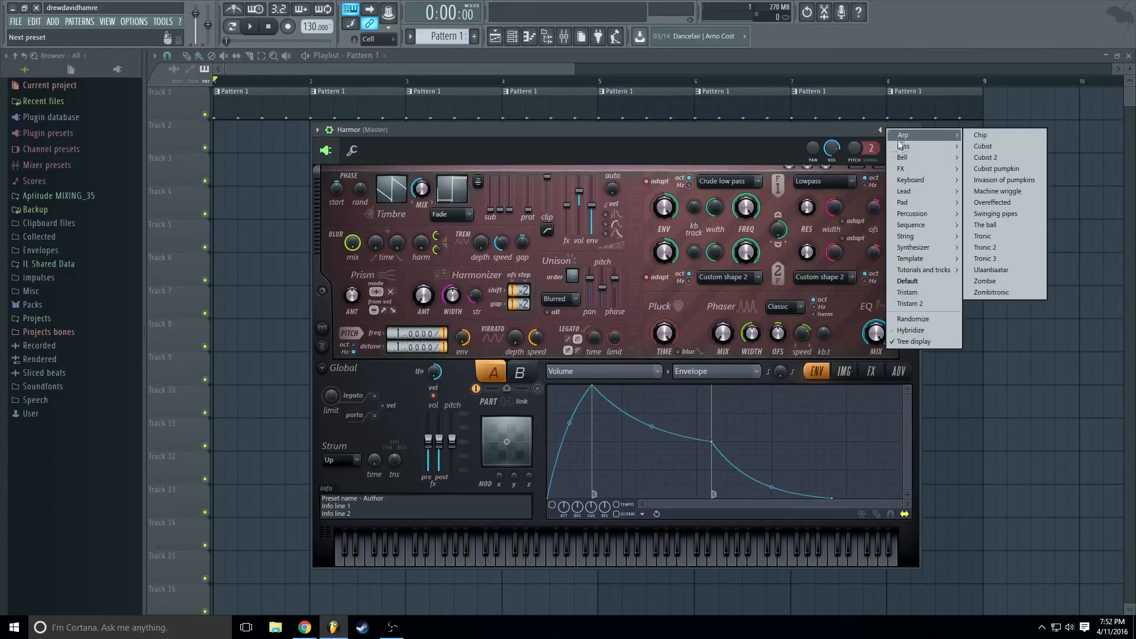
pyautogui.moveTo(907, 224)
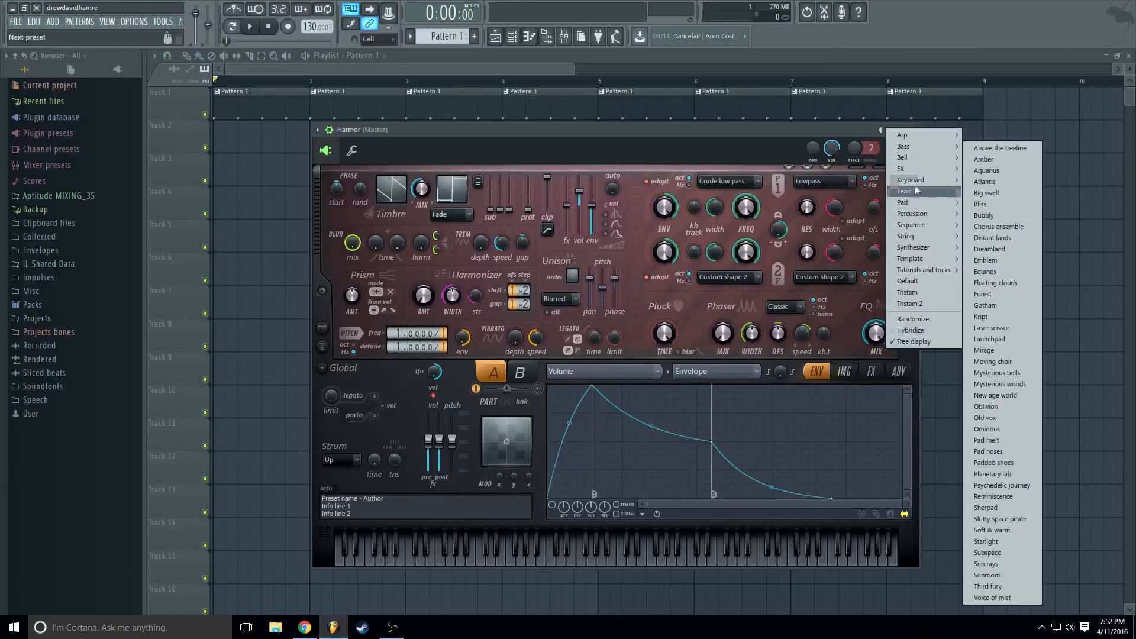
pyautogui.moveTo(926, 137)
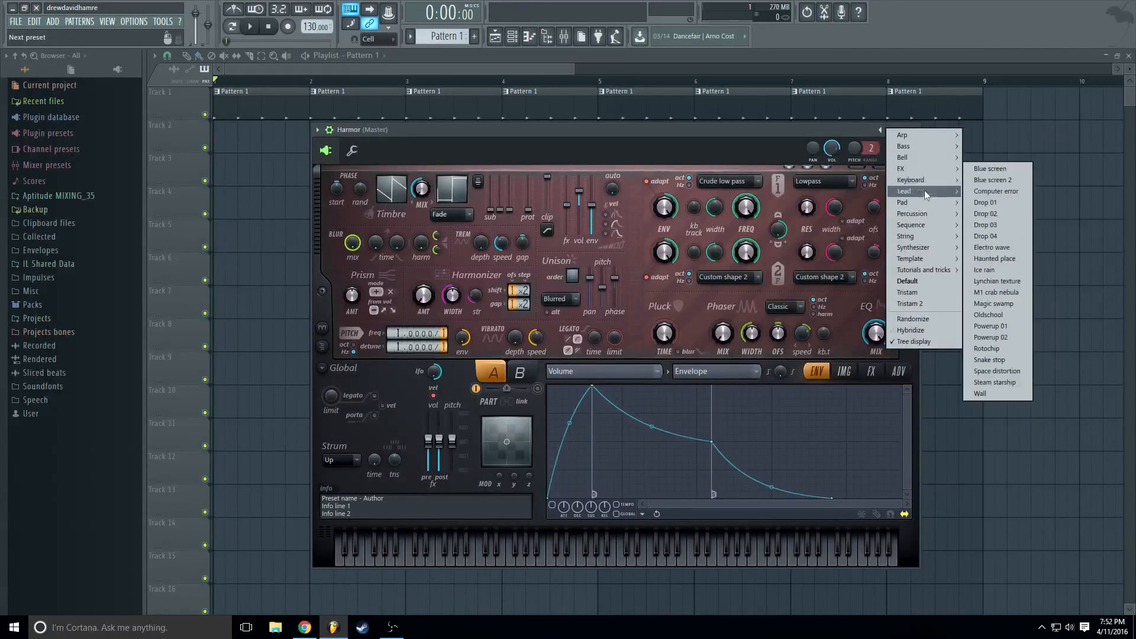
pyautogui.moveTo(924, 191)
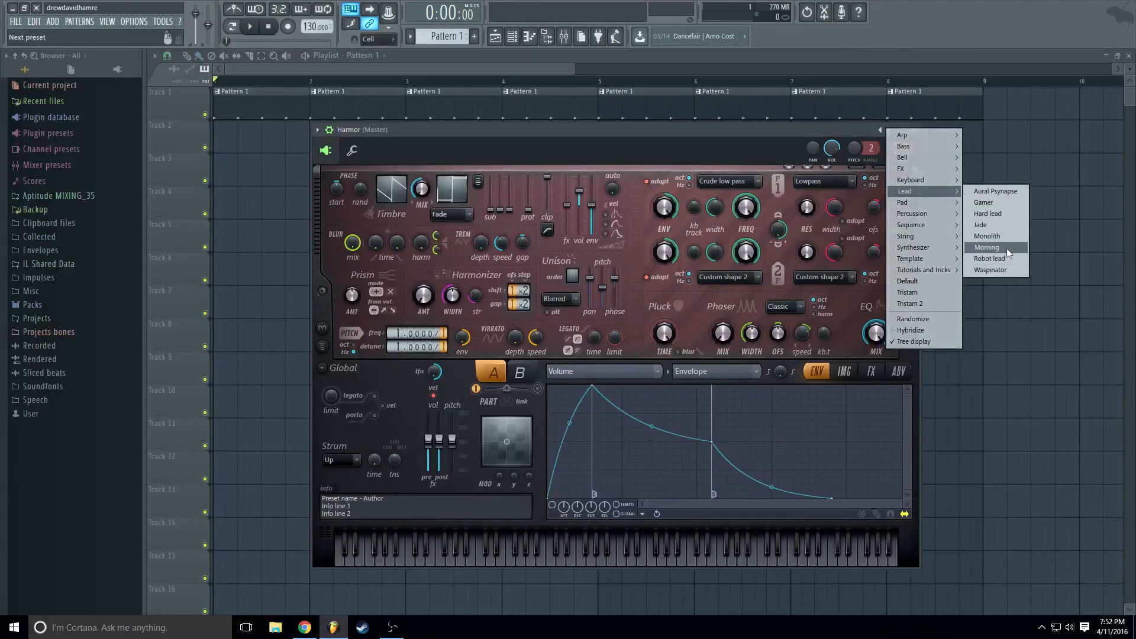
pyautogui.click(1003, 270)
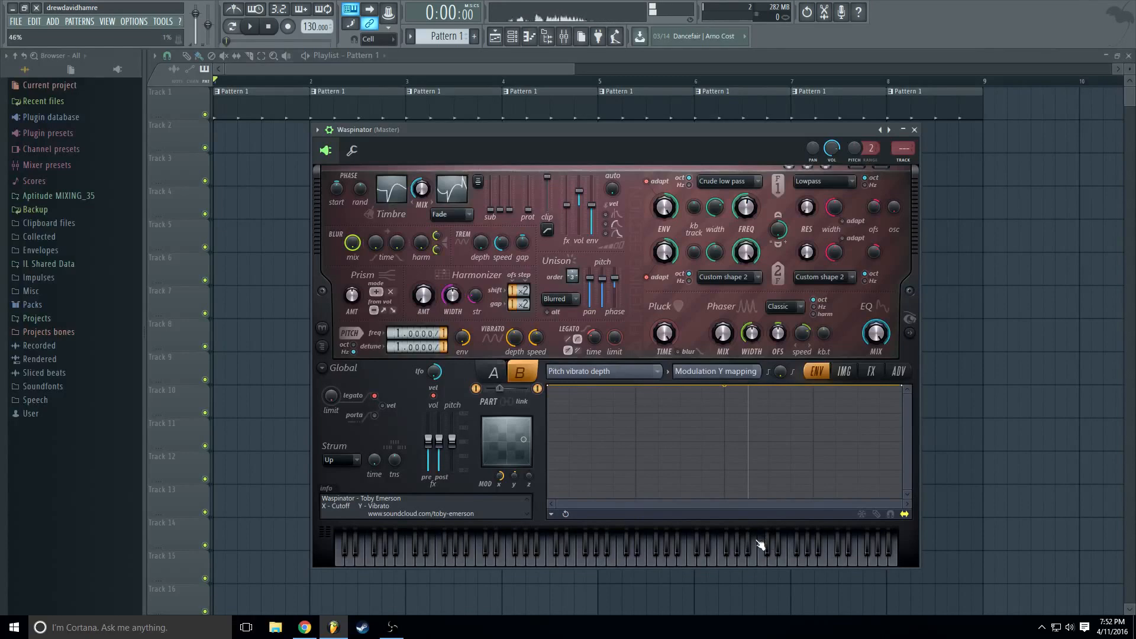
# - Route the Waspinator channel to mixer track 7, close its plugin window, and place the mixer nearer the middle of the playlist
pyautogui.moveTo(780, 125); pyautogui.dragTo(676, 126)
pyautogui.hotkey('ctrl', 'l')
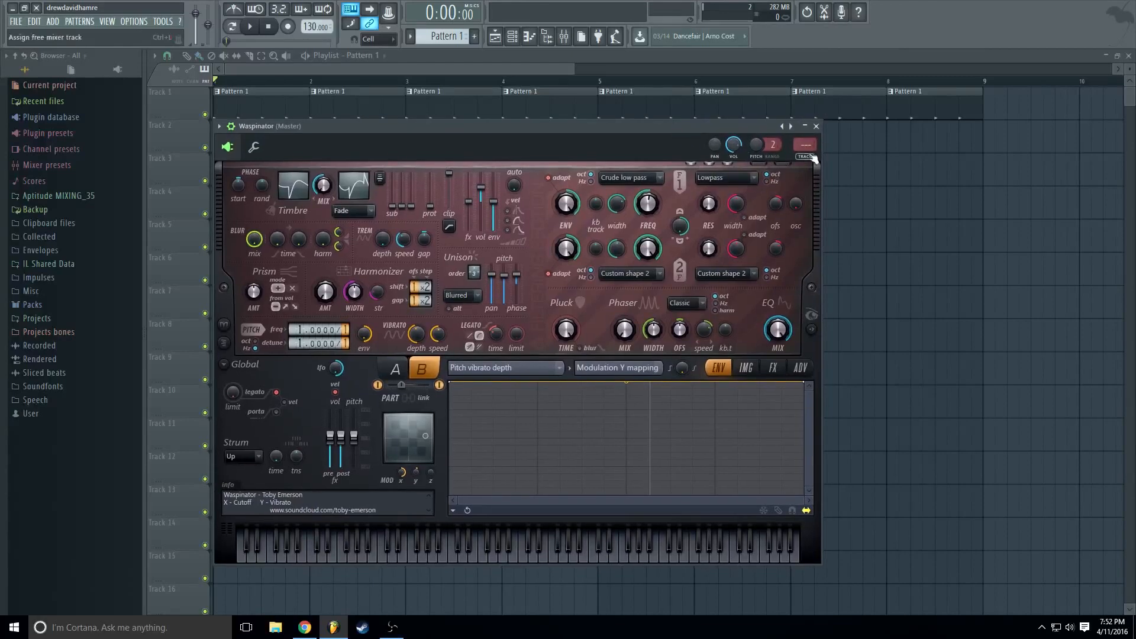
pyautogui.press('F9')
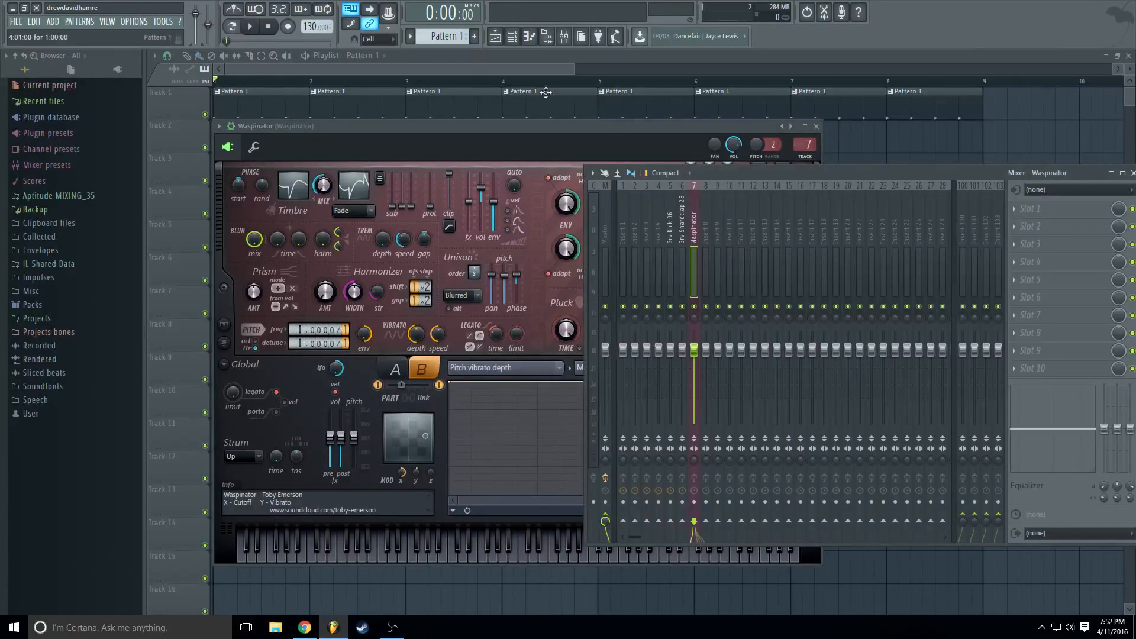
pyautogui.click(556, 58)
pyautogui.click(564, 37)
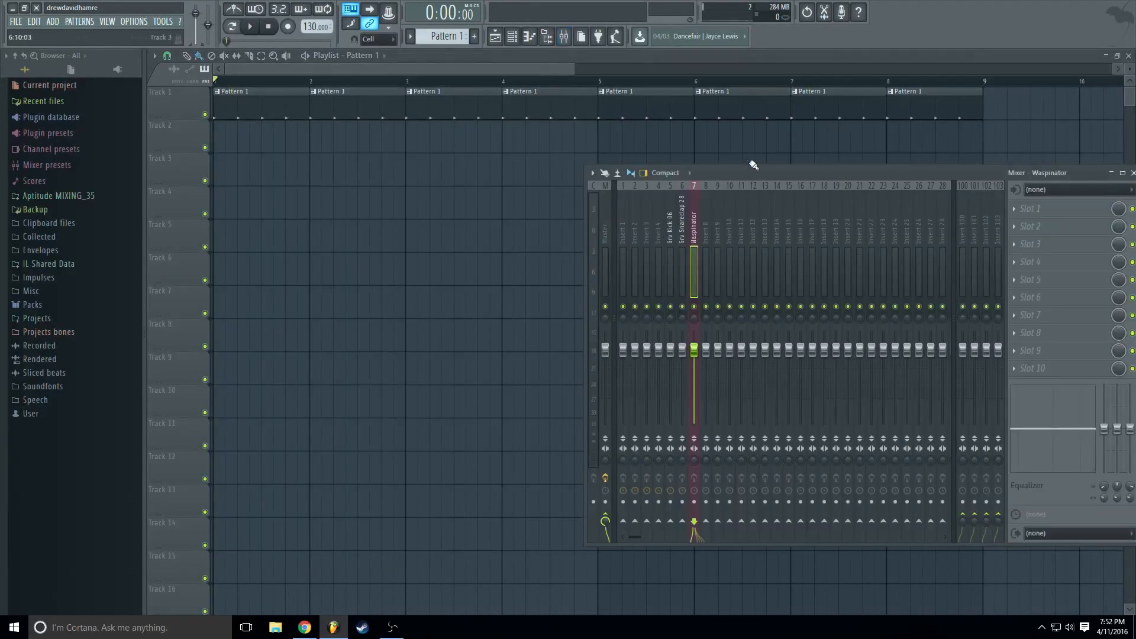
pyautogui.moveTo(737, 172); pyautogui.dragTo(596, 176)
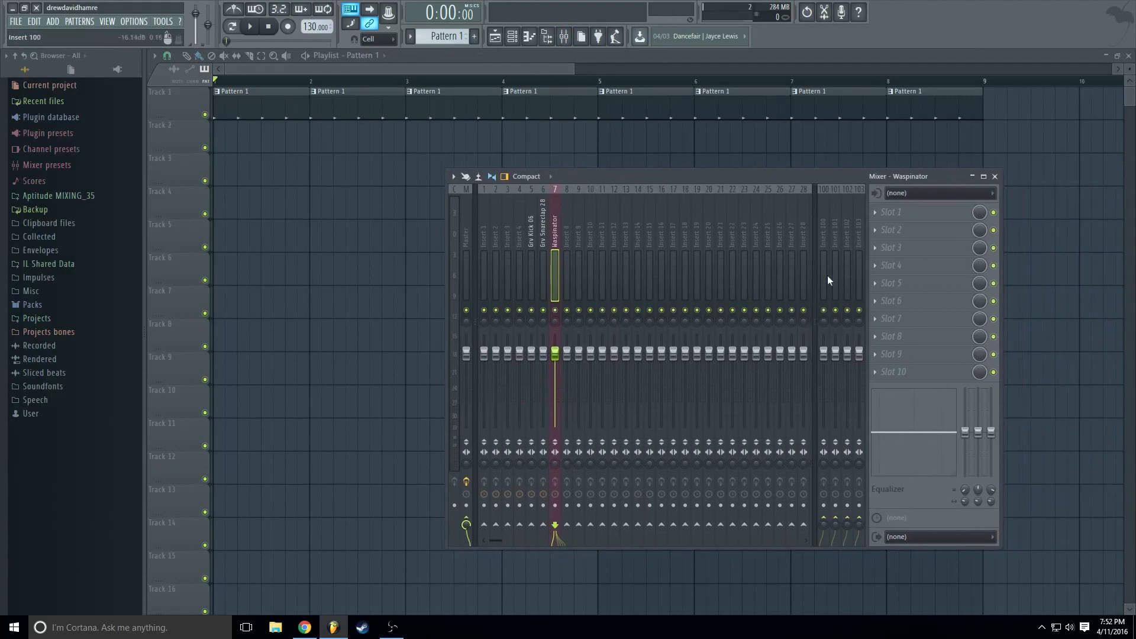
# - Check the Grv Snareclap 28, Grv Kick 06 and Waspinator mixer tracks one by one, and close the mixer
pyautogui.click(543, 216)
pyautogui.click(531, 218)
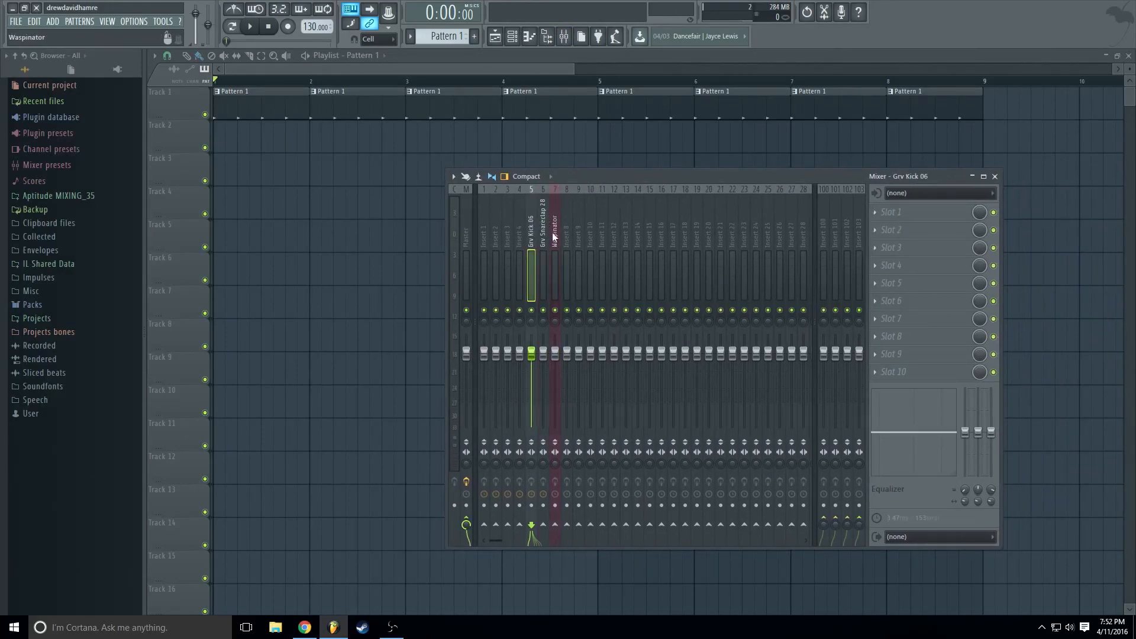
pyautogui.click(555, 213)
pyautogui.click(542, 231)
pyautogui.click(467, 69)
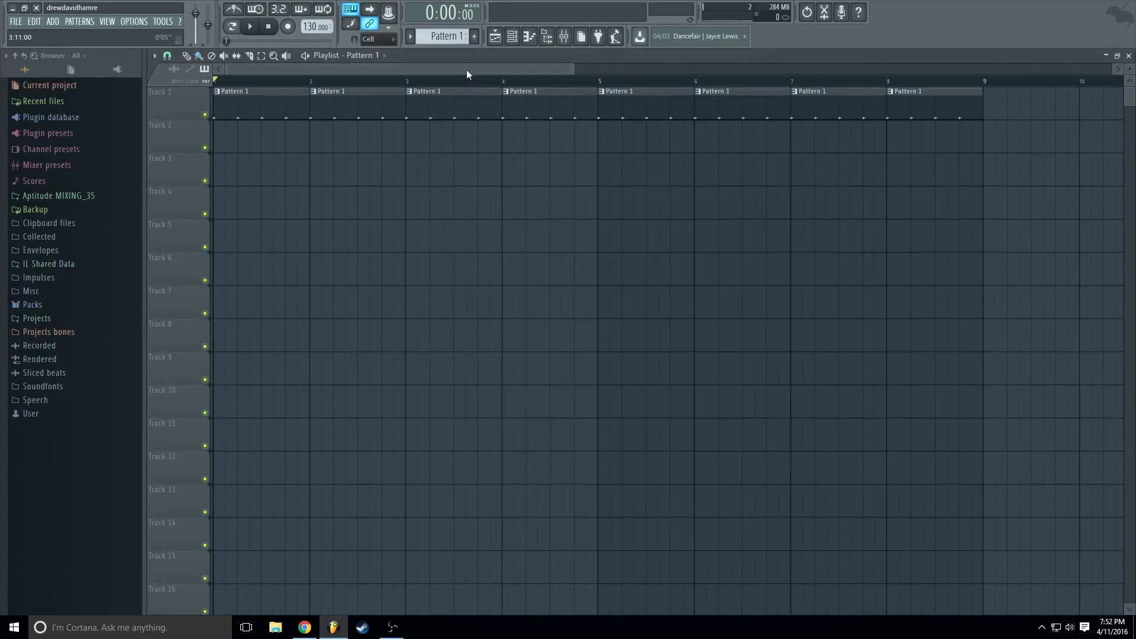
# - Show the channel rack to review Pattern 1's drum steps and the Waspinator channel, and return to the playlist alone
pyautogui.click(502, 36)
pyautogui.click(502, 36)
pyautogui.click(547, 36)
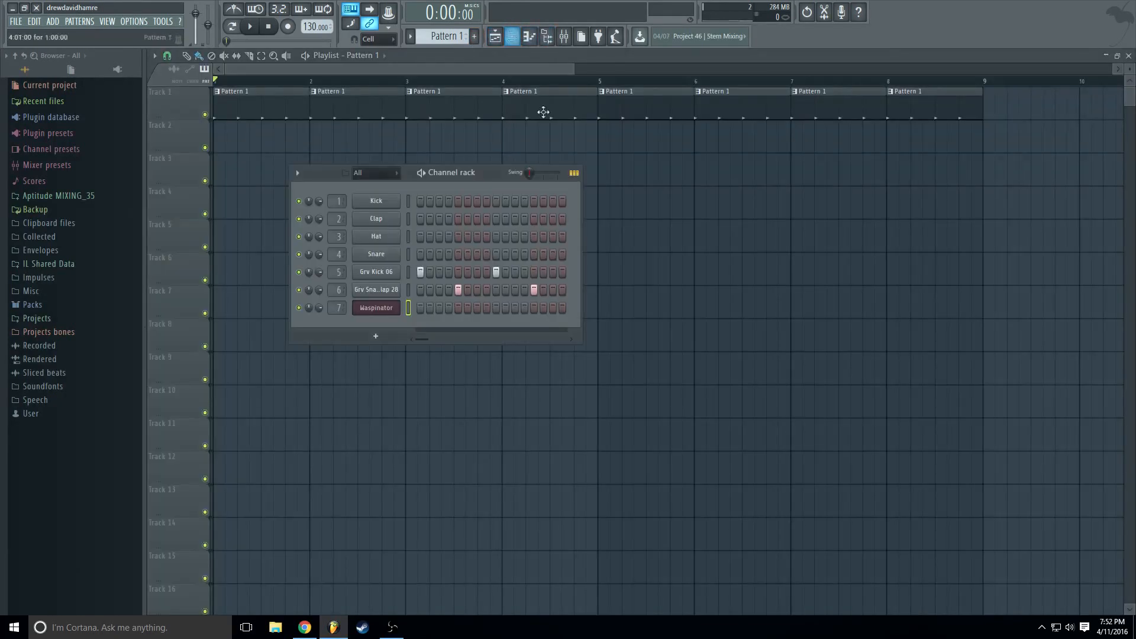
pyautogui.click(514, 38)
pyautogui.click(514, 38)
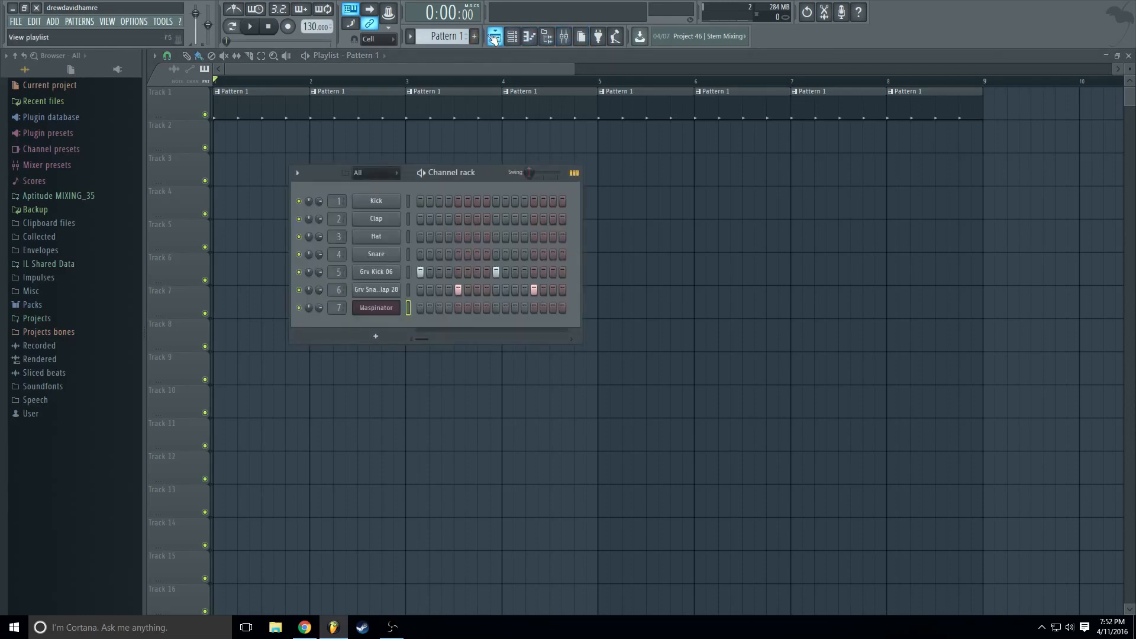
pyautogui.click(538, 67)
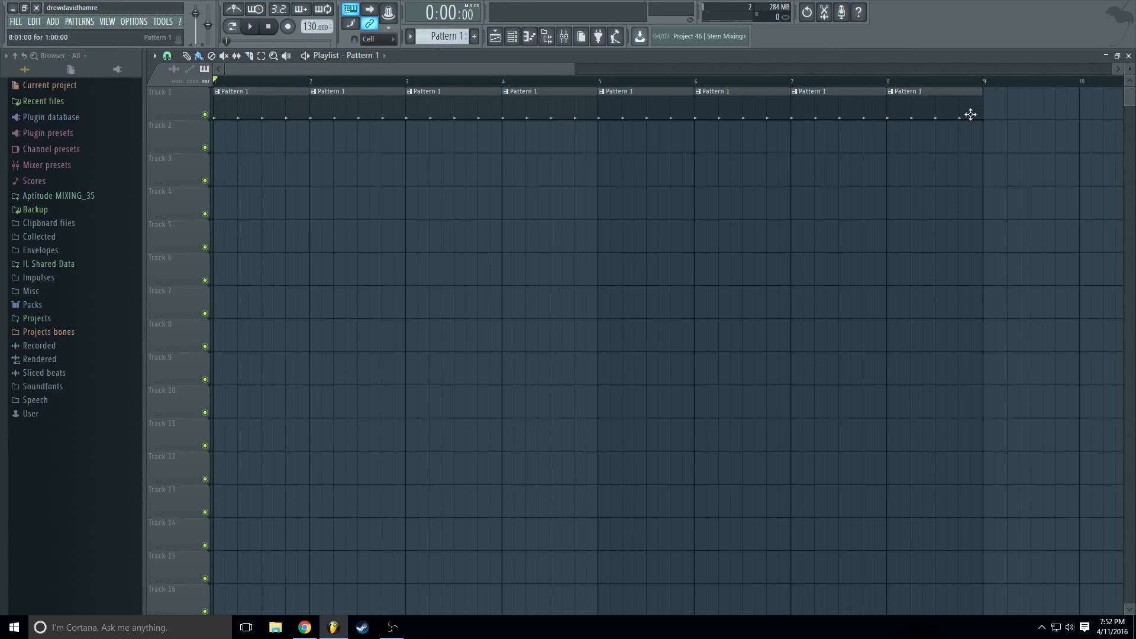
# - Create Pattern 2 with its default name and open the Waspinator channel's piano roll
pyautogui.click(474, 37)
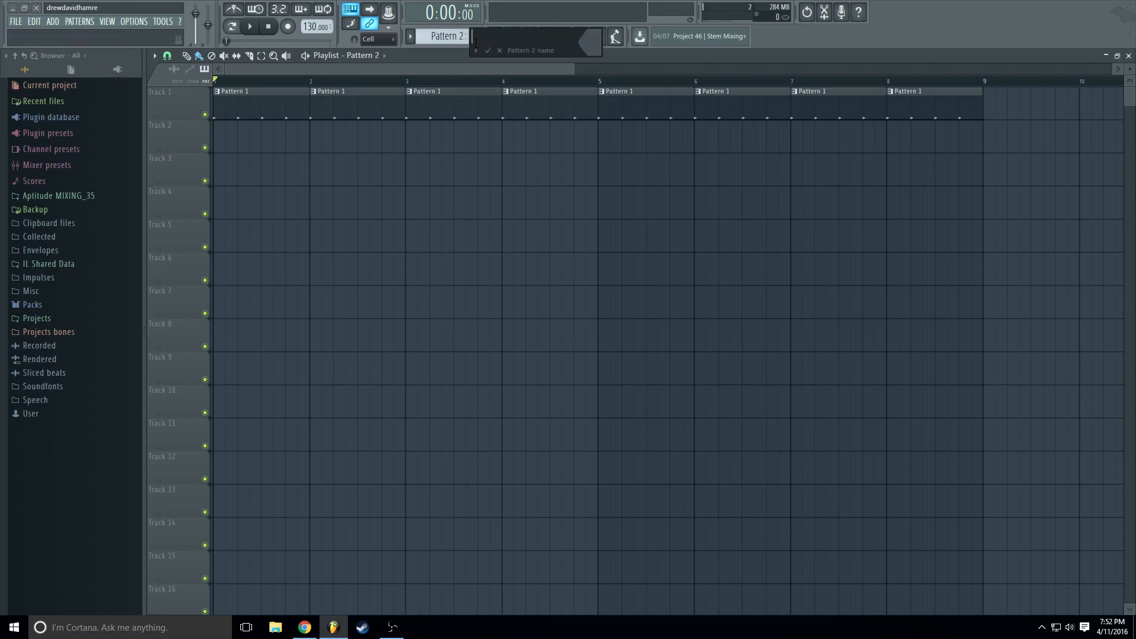
pyautogui.press('Return')
pyautogui.click(513, 37)
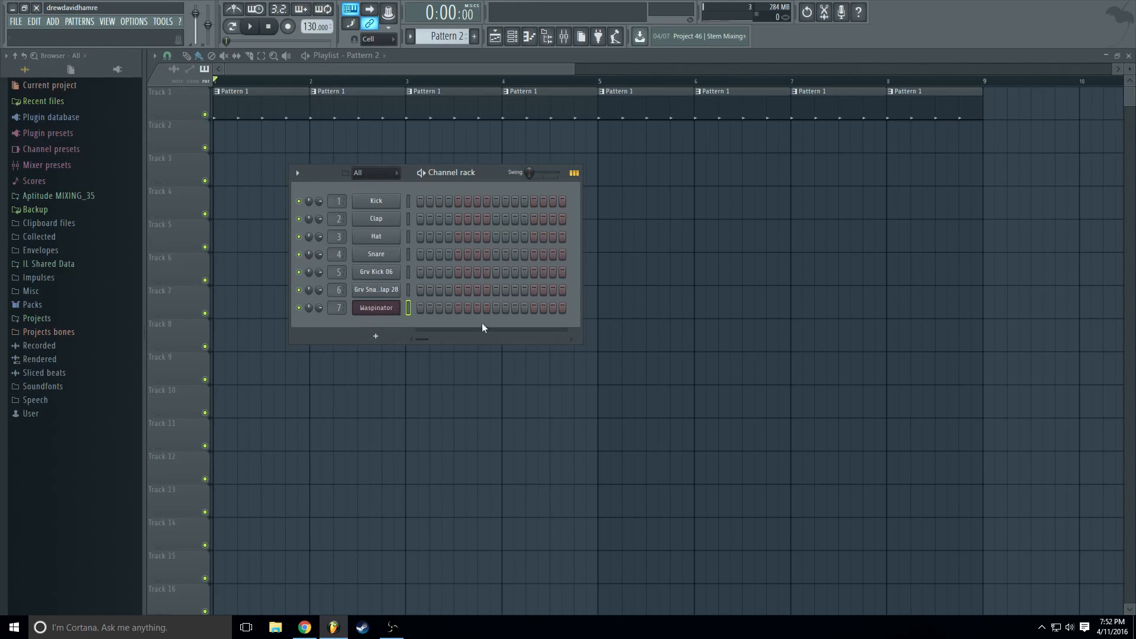
pyautogui.rightClick(390, 311)
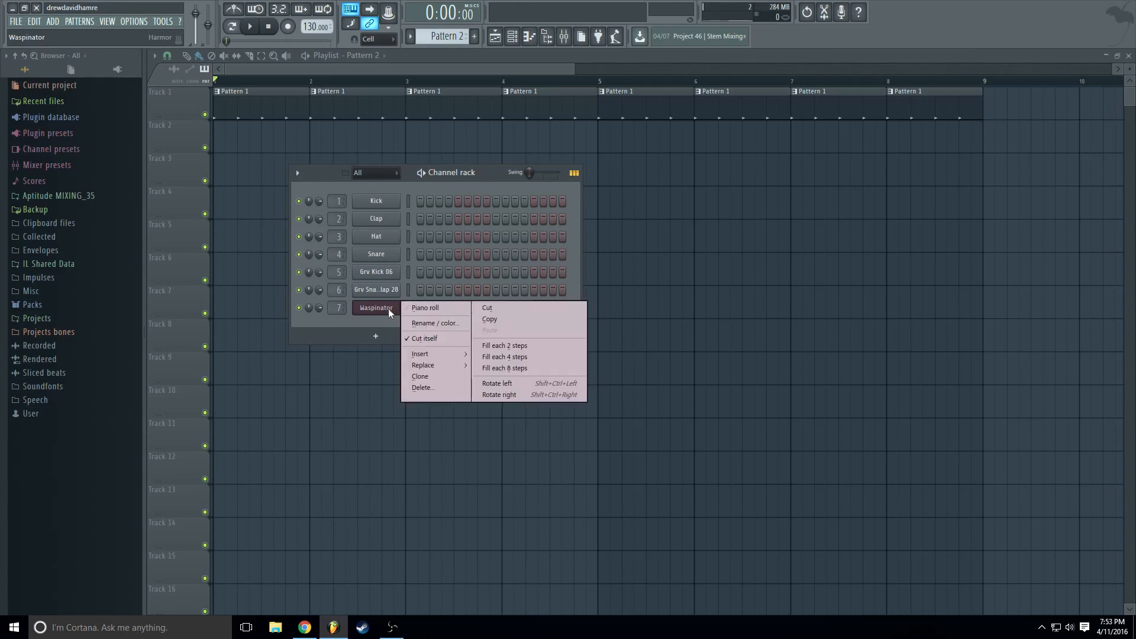
pyautogui.click(417, 308)
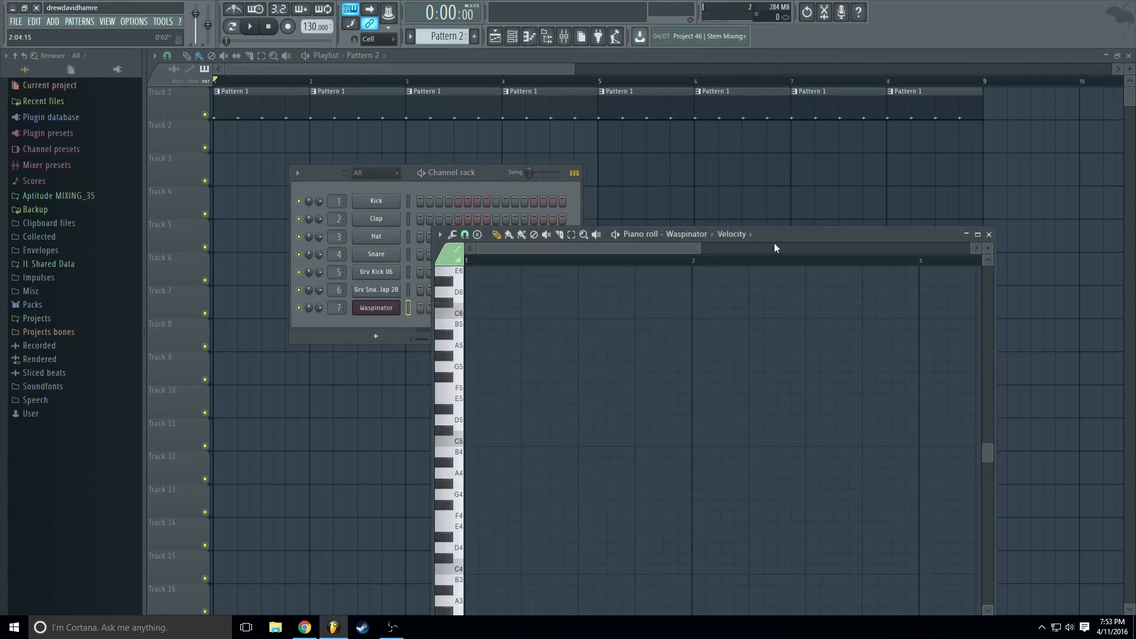
# - Reposition the piano roll over the middle of the playlist and place a half-beat A#5 note at the start of bar 1
pyautogui.moveTo(776, 240); pyautogui.dragTo(961, 200)
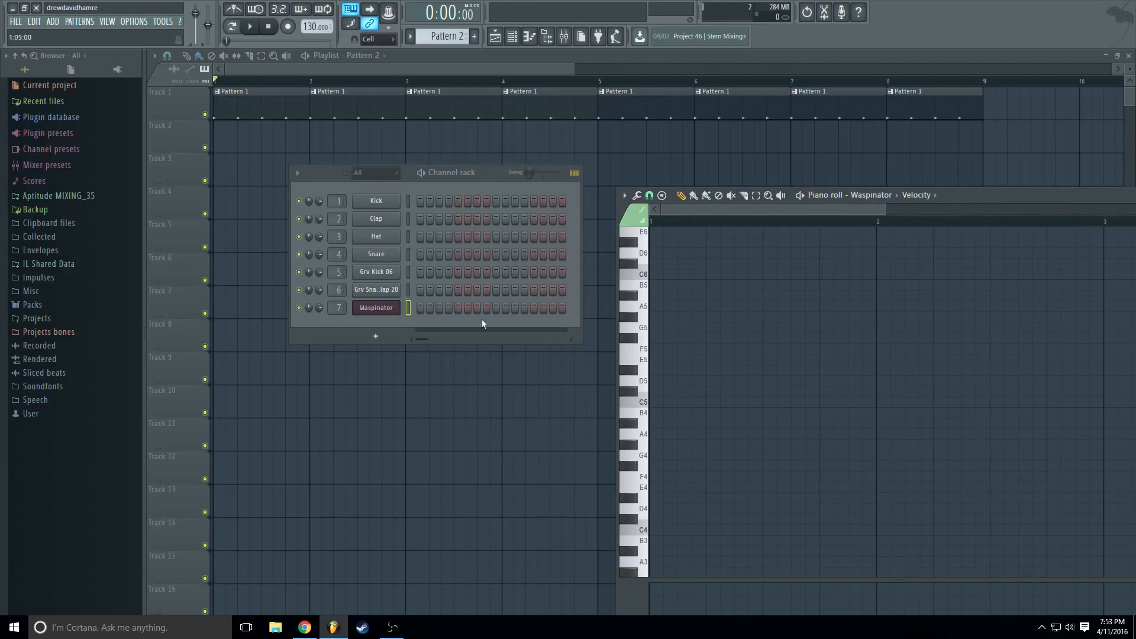
pyautogui.moveTo(1053, 195); pyautogui.dragTo(1020, 196)
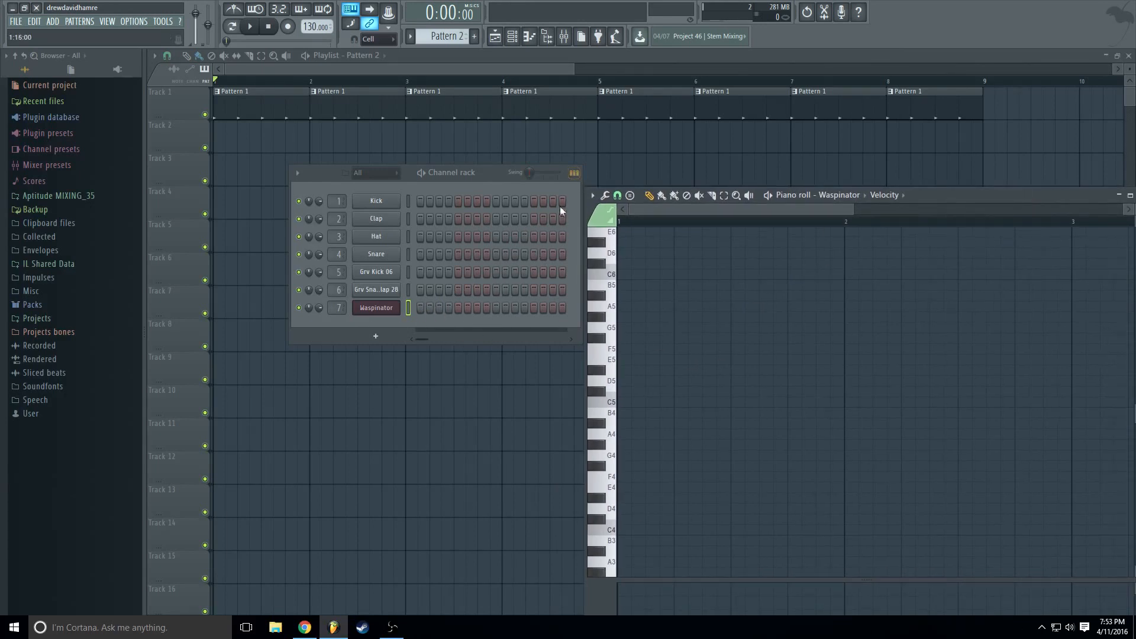
pyautogui.click(574, 173)
pyautogui.click(574, 173)
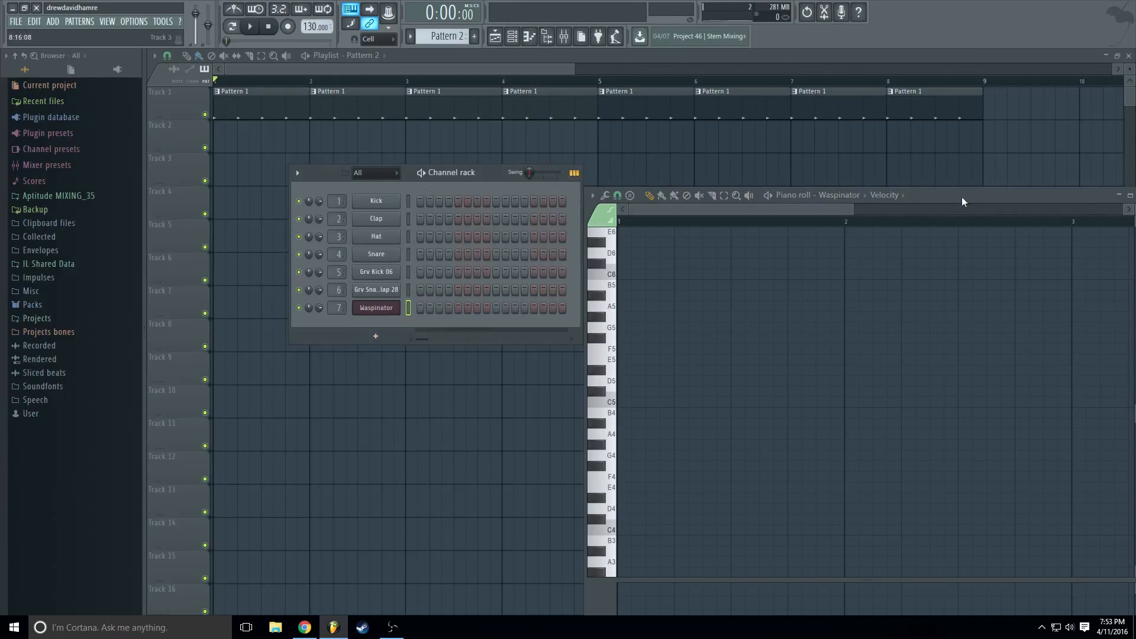
pyautogui.moveTo(961, 197); pyautogui.dragTo(813, 134)
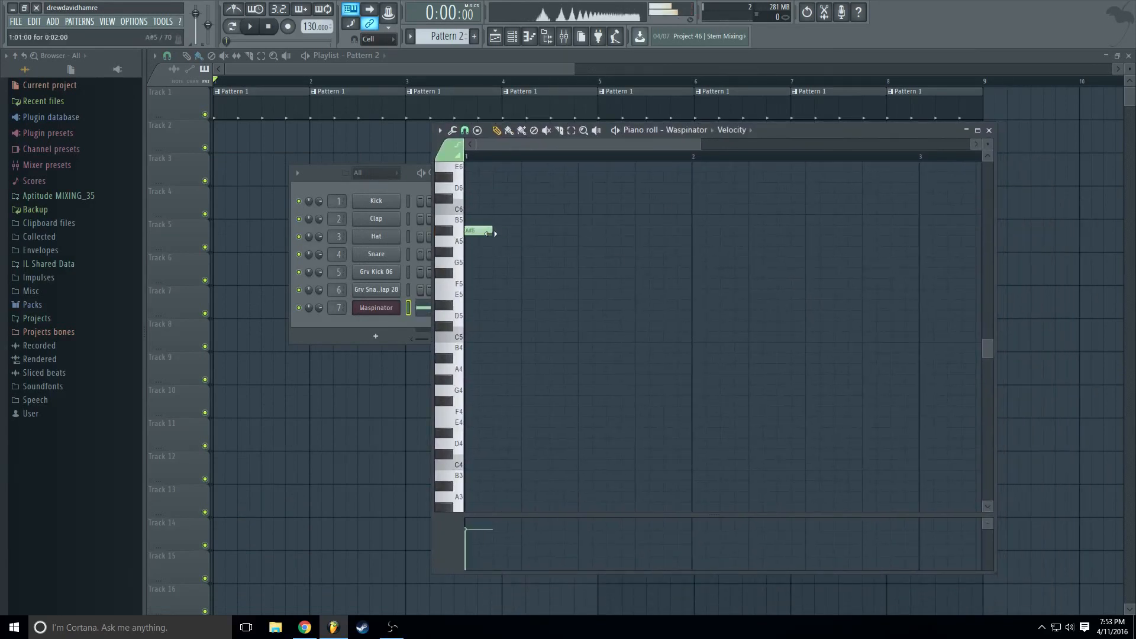
# - Switch to Open Broadcaster Software to check the audio level, lower the system volume to 36, and return to FL Studio
pyautogui.click(401, 629)
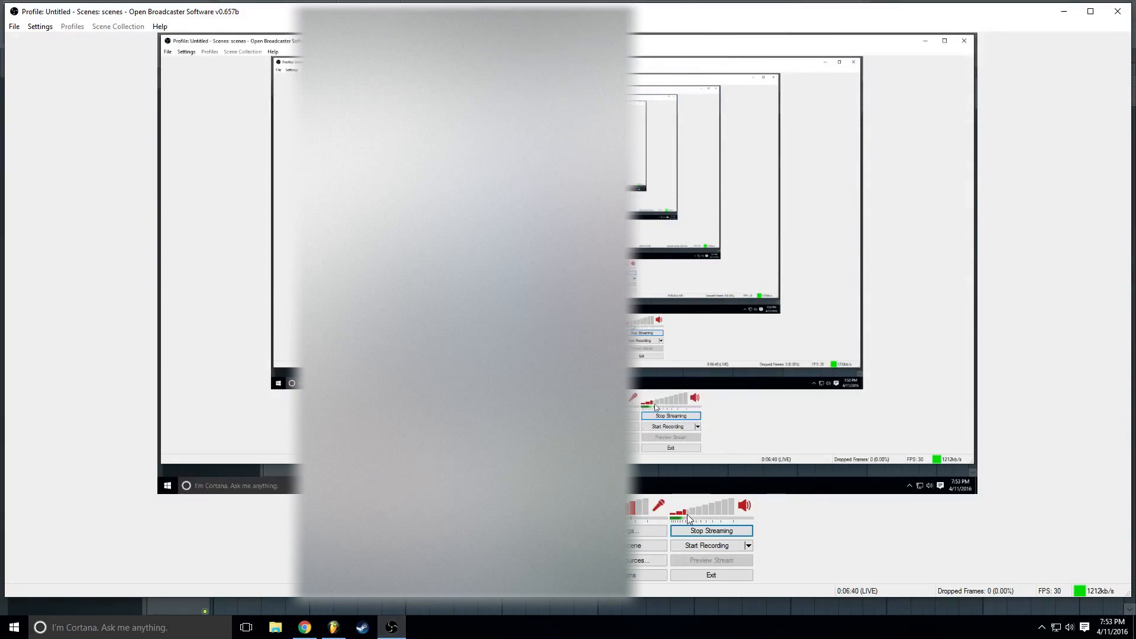
pyautogui.moveTo(685, 514); pyautogui.dragTo(682, 516)
pyautogui.press('XF86AudioLowerVolume')
pyautogui.press('XF86AudioLowerVolume')
pyautogui.press('XF86AudioLowerVolume')
pyautogui.press('XF86AudioLowerVolume')
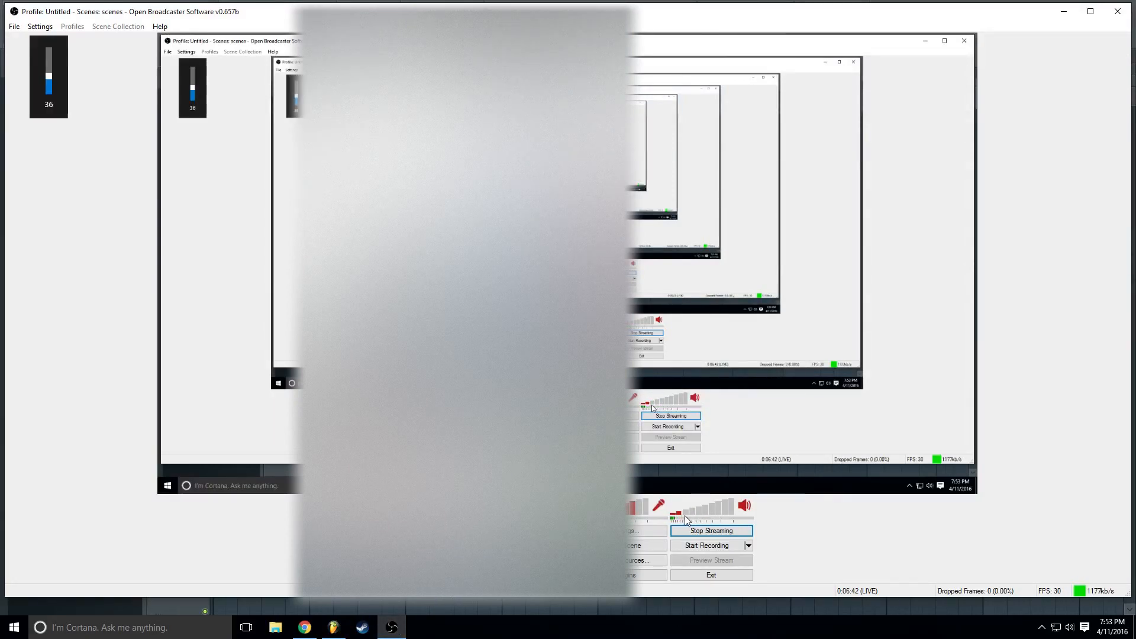
pyautogui.click(332, 626)
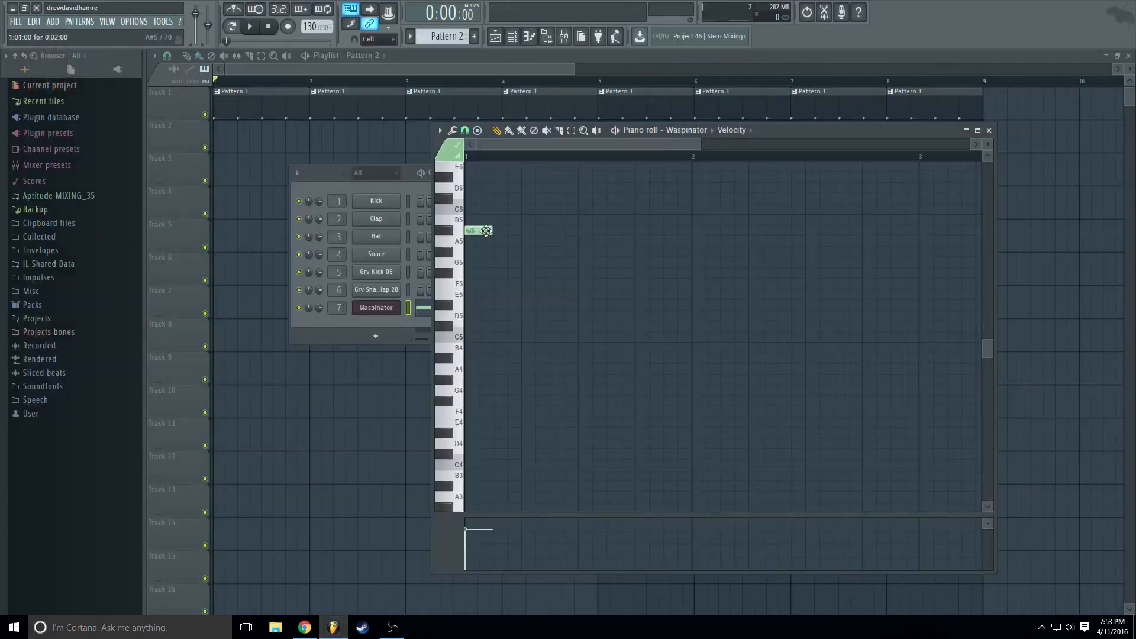
# - Complete the one-bar melody with A#5 notes on beats 2, 3 and 4, alternating G#5 and C#6 on the offbeats
pyautogui.click(527, 231)
pyautogui.click(583, 231)
pyautogui.click(641, 231)
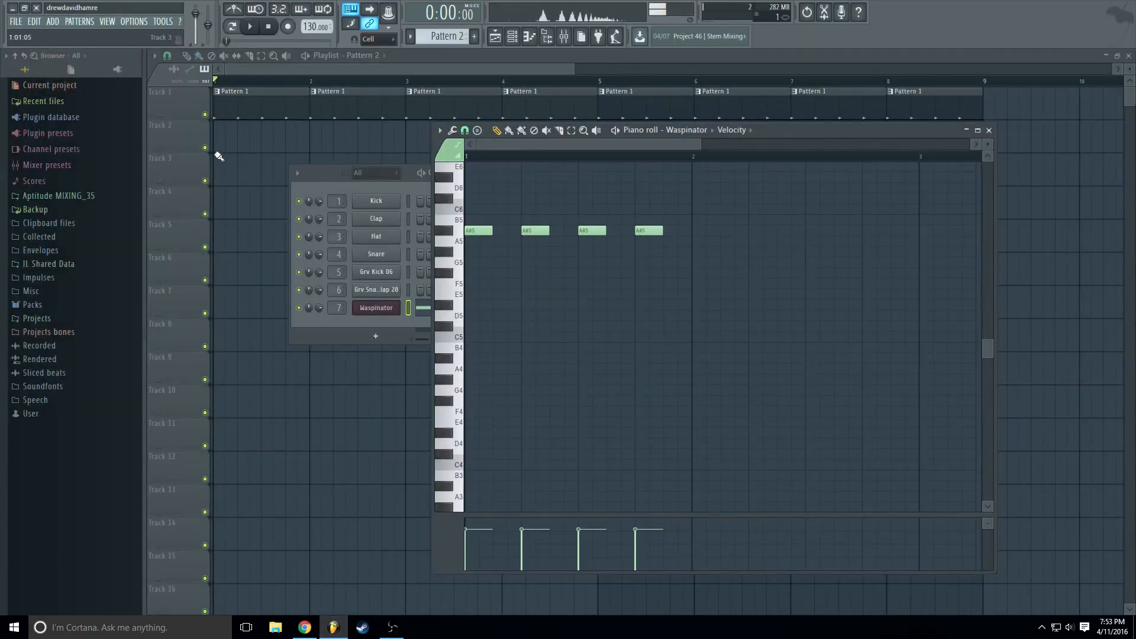
pyautogui.click(503, 252)
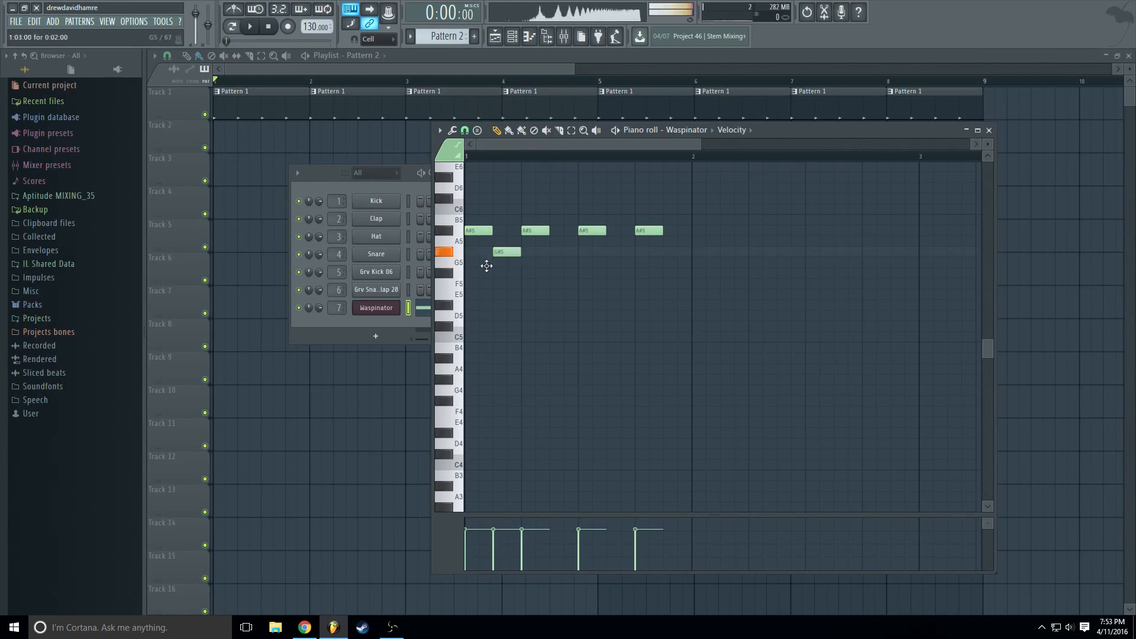
pyautogui.click(554, 199)
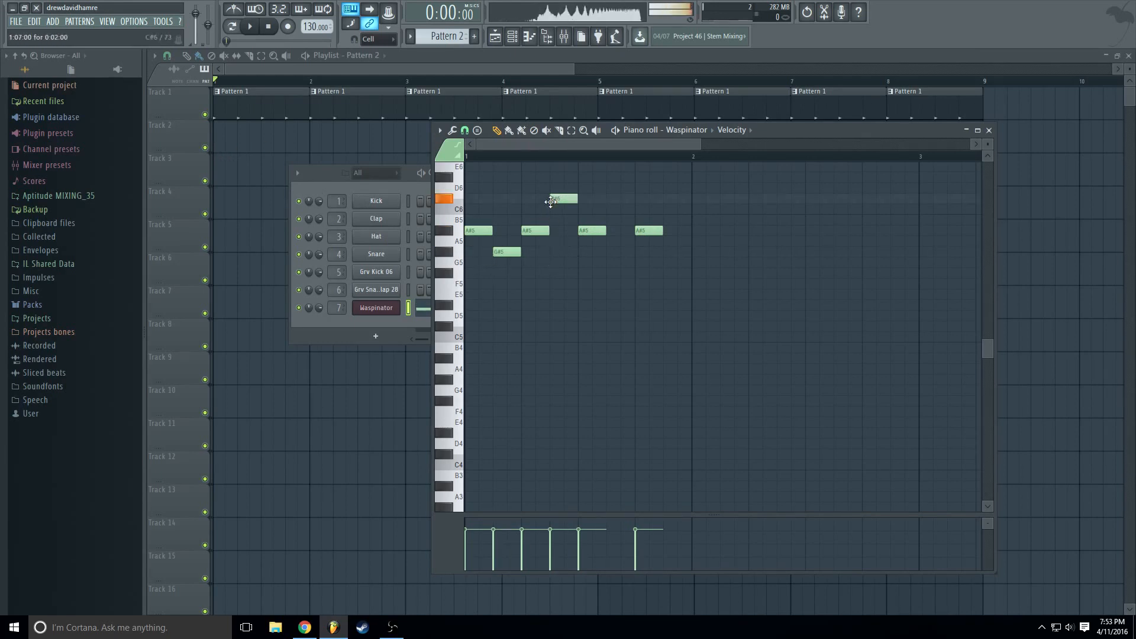
pyautogui.click(607, 254)
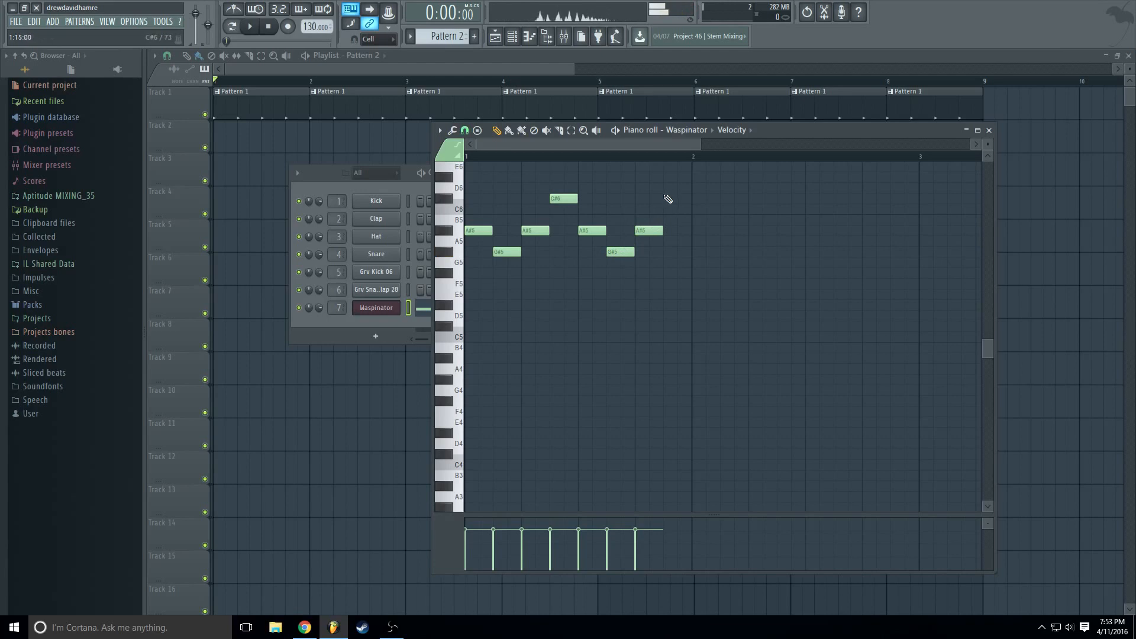
# - Return to the playlist alone, paint Pattern 2 clips on Track 2 across bars 1 to 8, and play the arrangement briefly
pyautogui.press('F12')
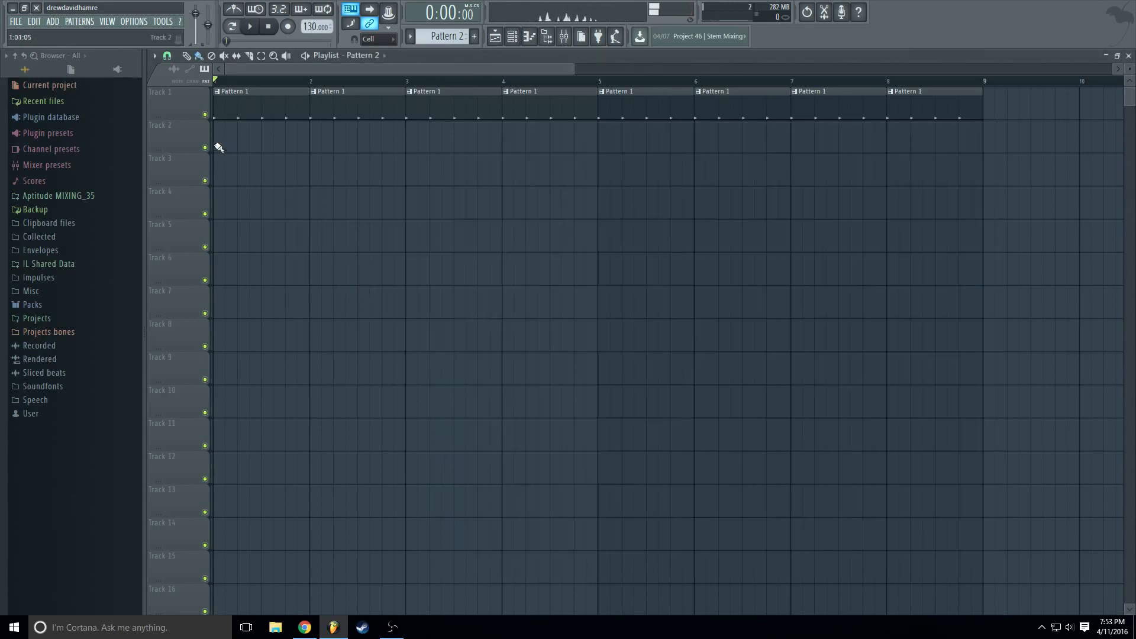
pyautogui.moveTo(216, 145)
pyautogui.mouseDown()
pyautogui.moveTo(997, 71)
pyautogui.moveTo(1091, 126)
pyautogui.mouseUp()
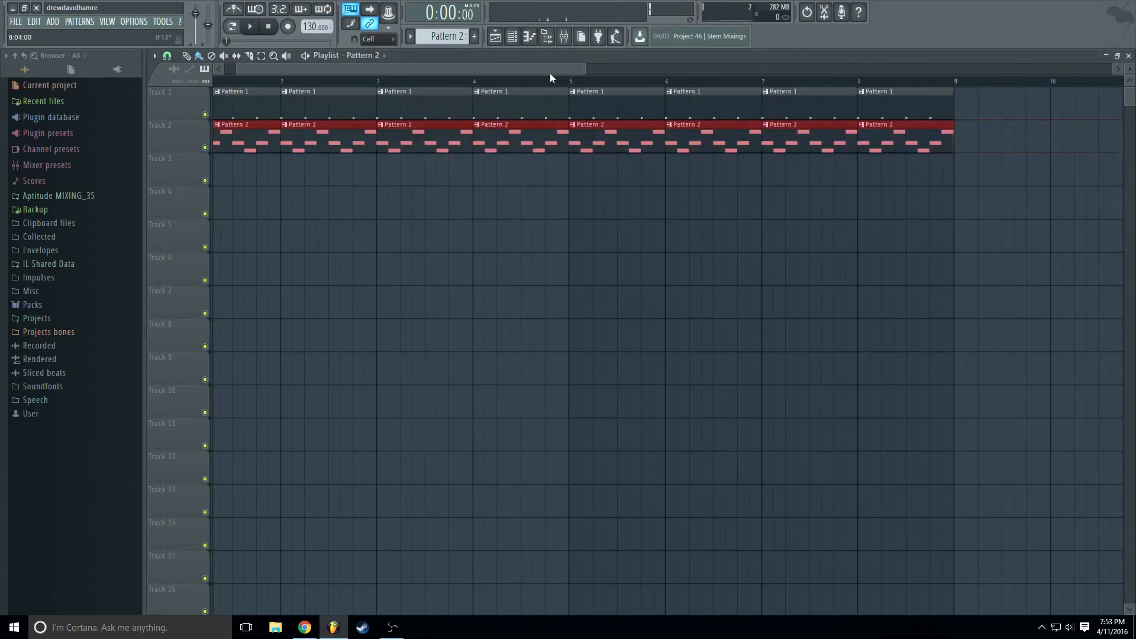
pyautogui.moveTo(320, 81); pyautogui.dragTo(214, 83)
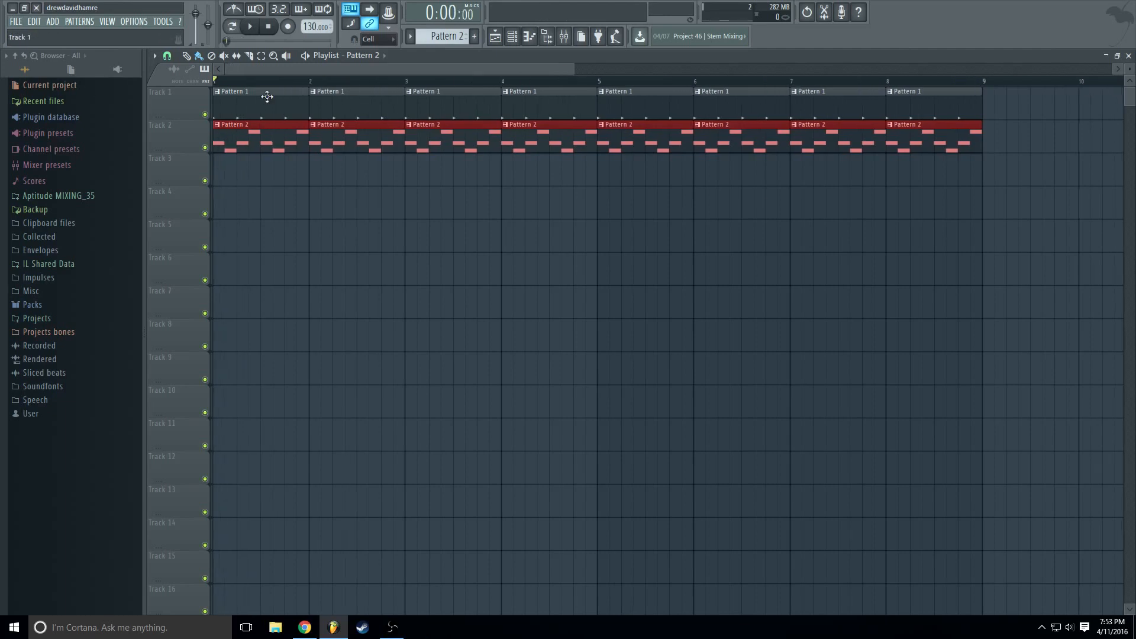
pyautogui.press('space')
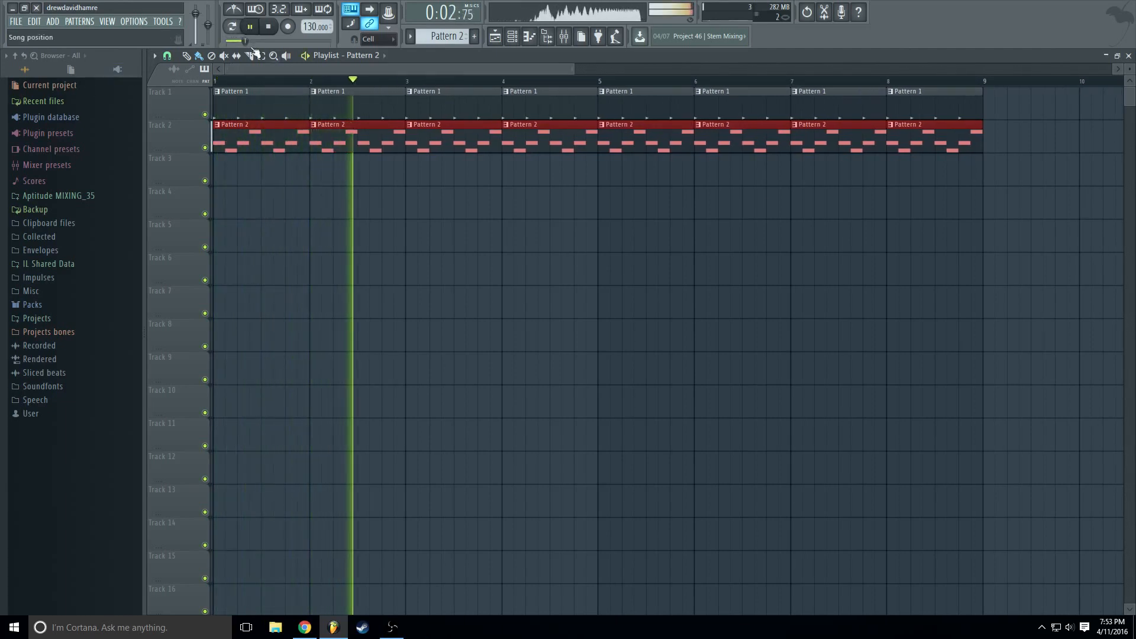
pyautogui.press('space')
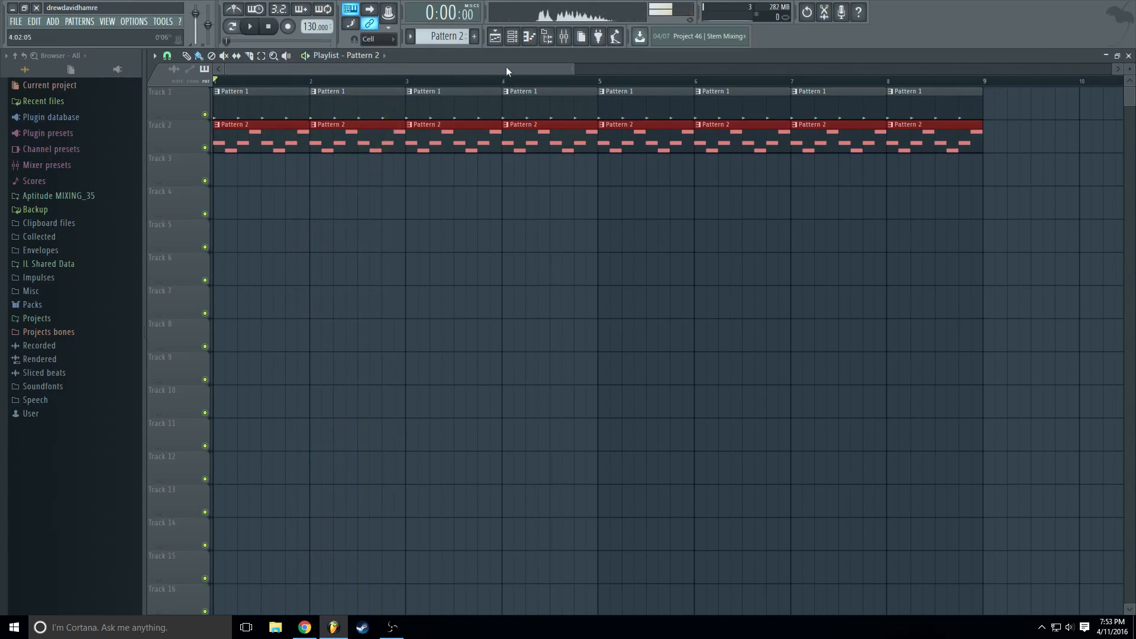
# - Lower the Waspinator mixer track's volume to about 50% and play the arrangement to hear the balance
pyautogui.click(565, 38)
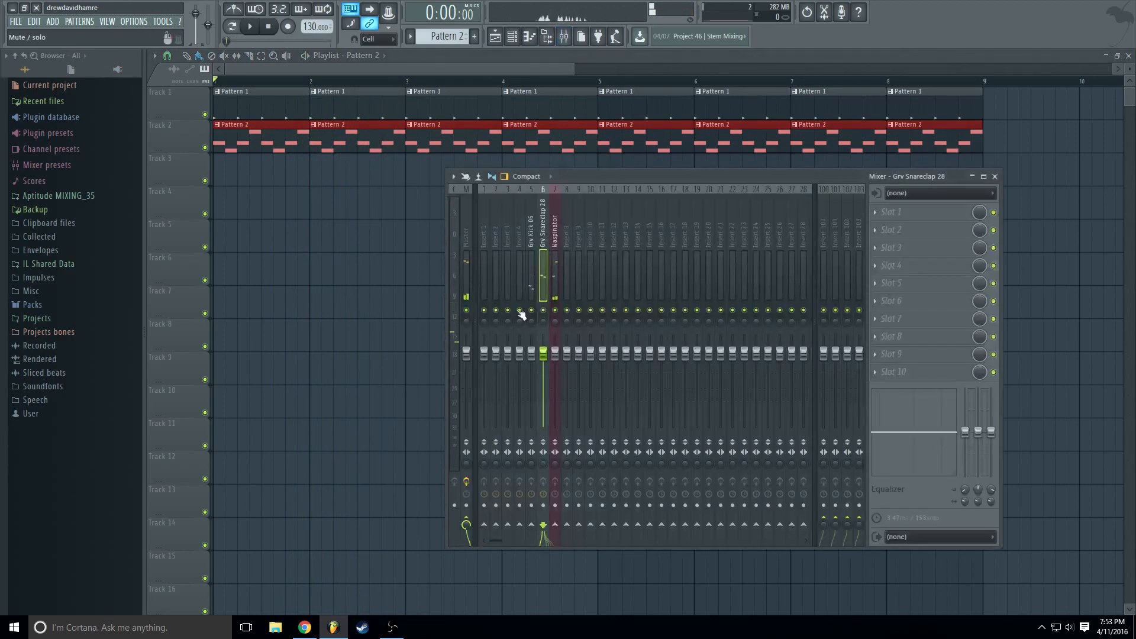
pyautogui.click(555, 264)
pyautogui.moveTo(554, 367); pyautogui.dragTo(554, 390)
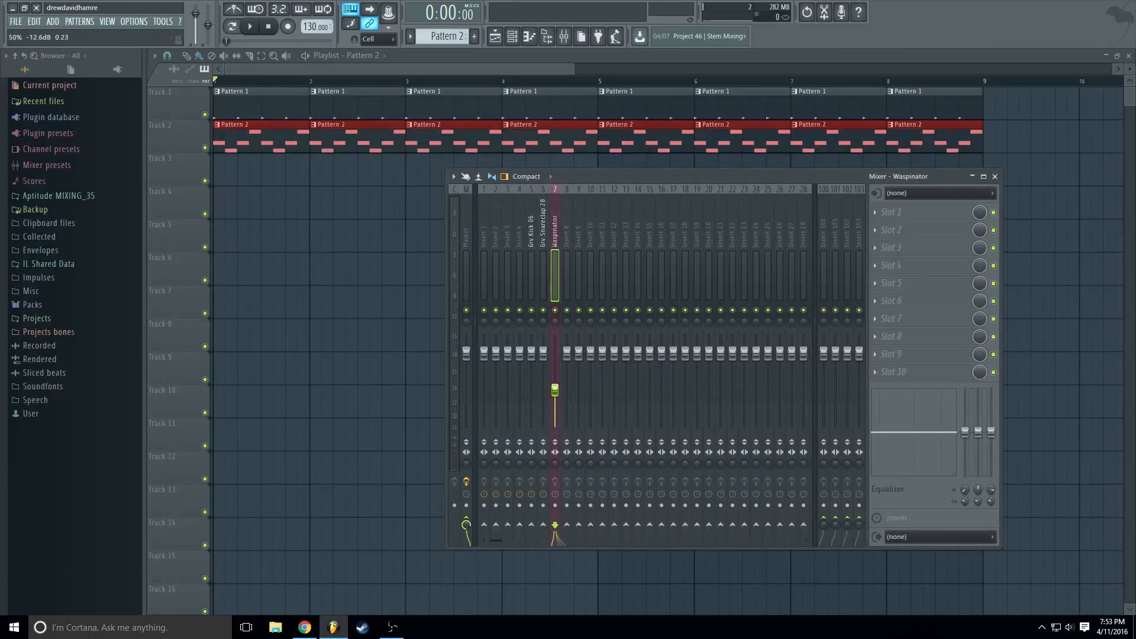
pyautogui.press('space')
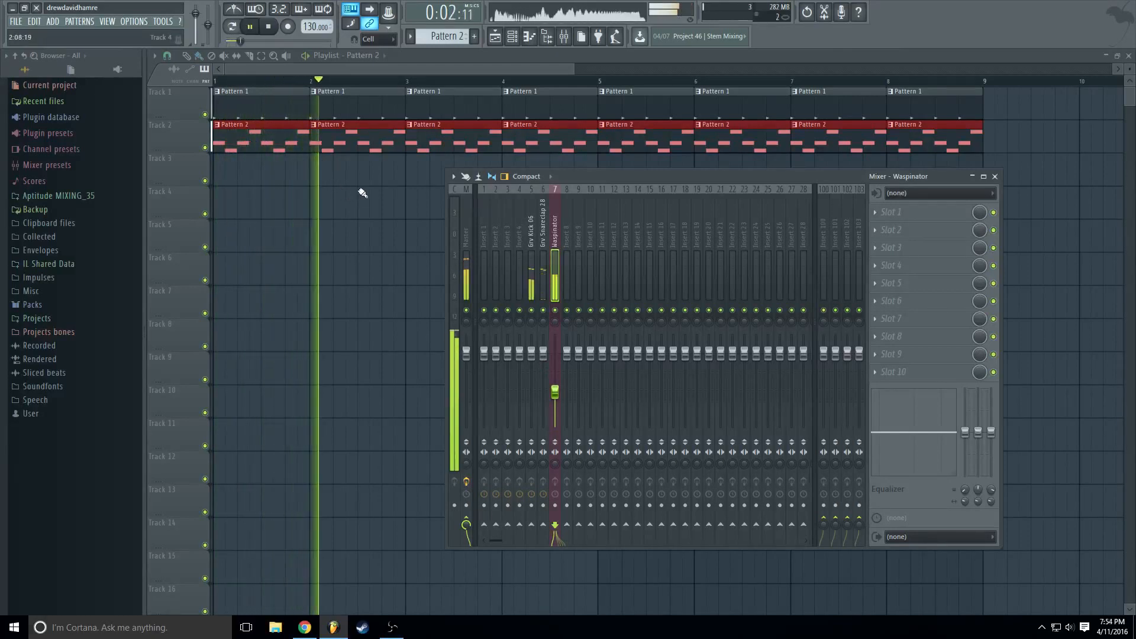
pyautogui.press('space')
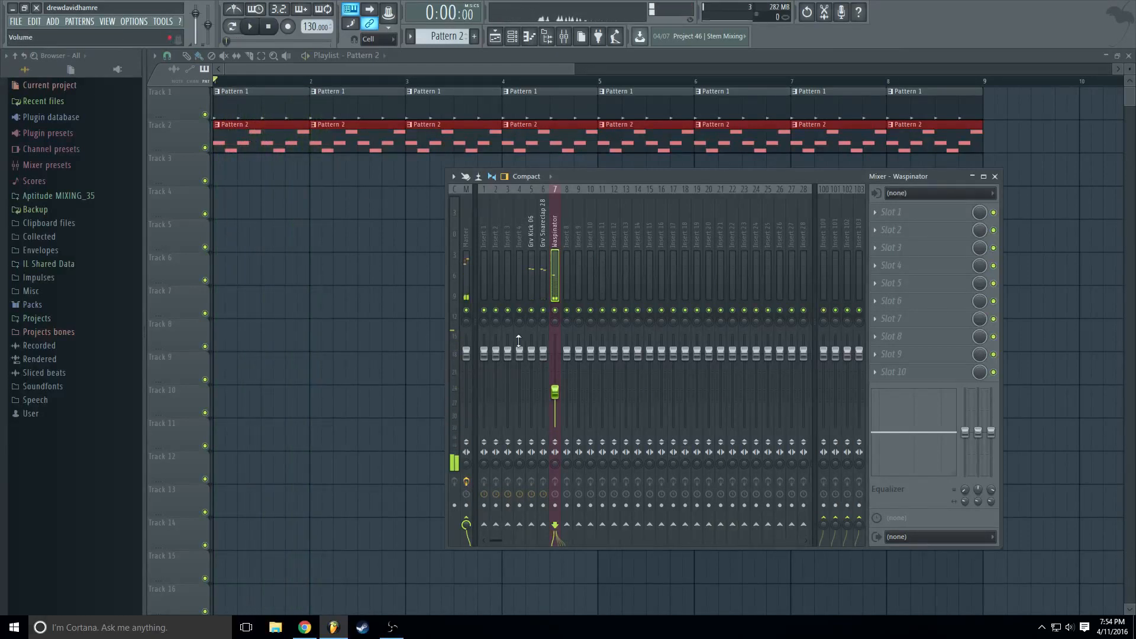
# - Lower the Grv Kick 06 volume, raise the Grv Snareclap 28 volume slightly, and play the song with the mixer closed
pyautogui.moveTo(531, 359); pyautogui.dragTo(548, 339)
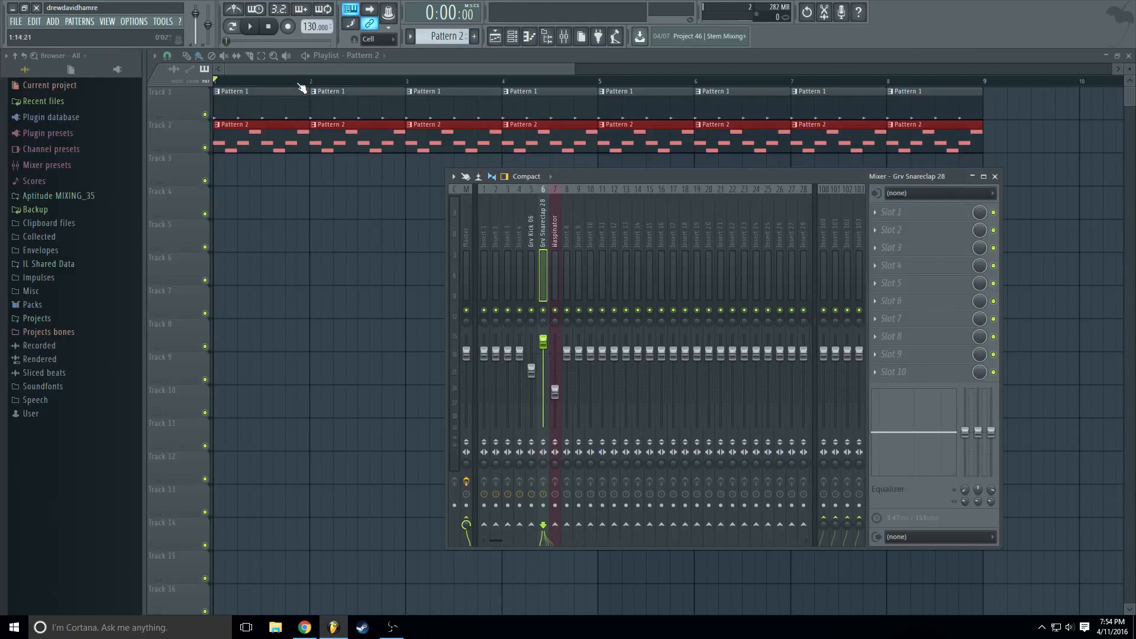
pyautogui.click(304, 72)
pyautogui.press('space')
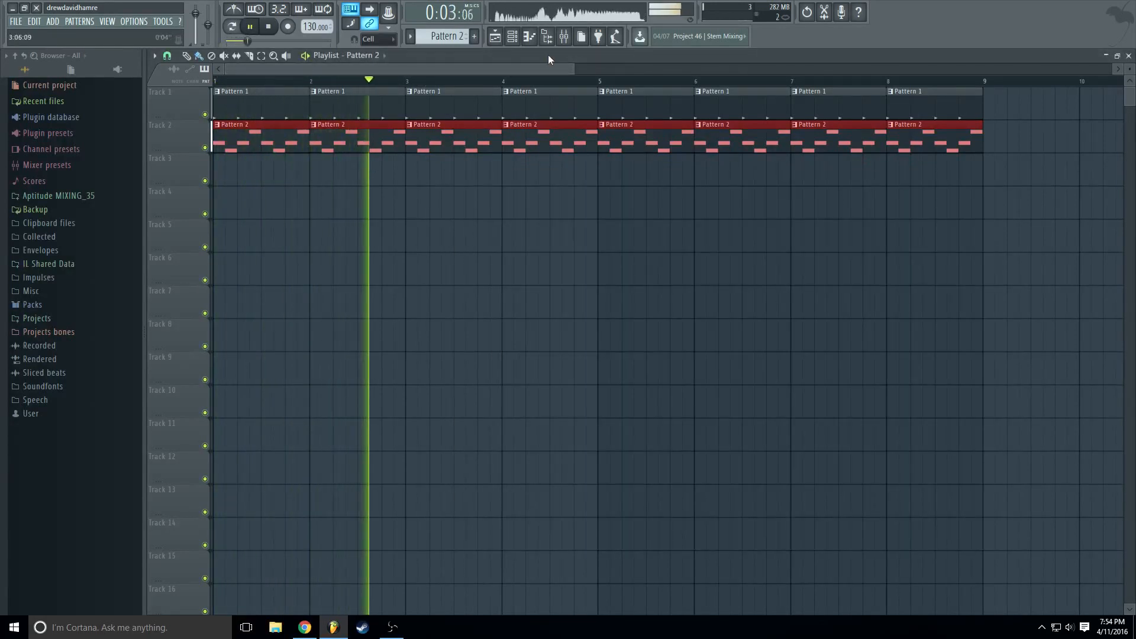
pyautogui.press('space')
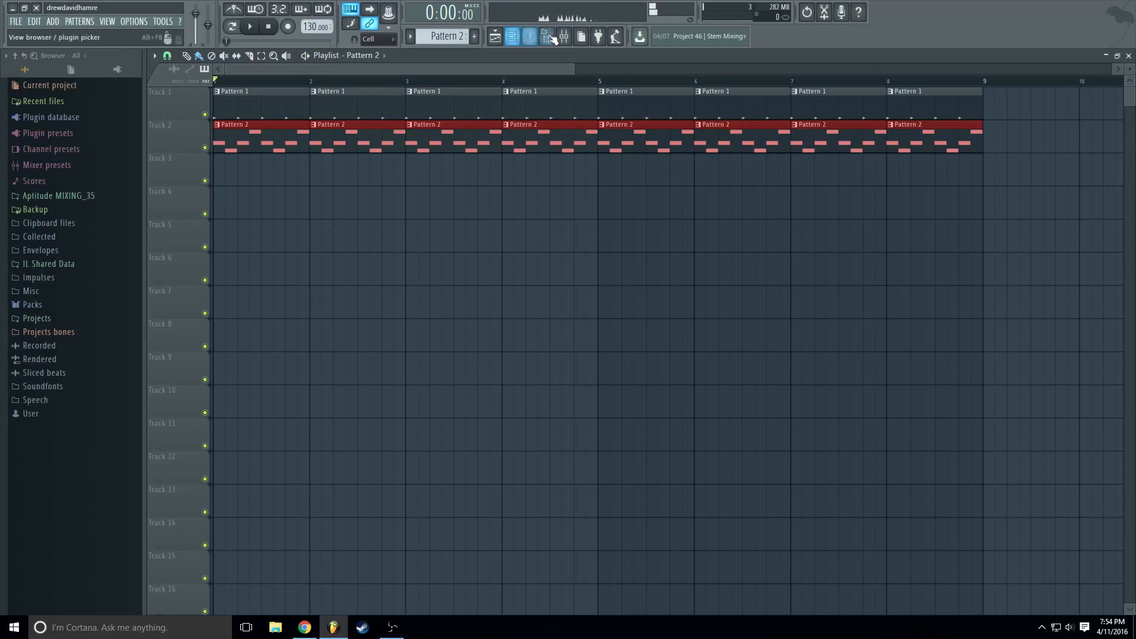
# - Check the Grv Kick 06 track in the mixer, and zoom the playlist out to show about 12 bars
pyautogui.click(564, 36)
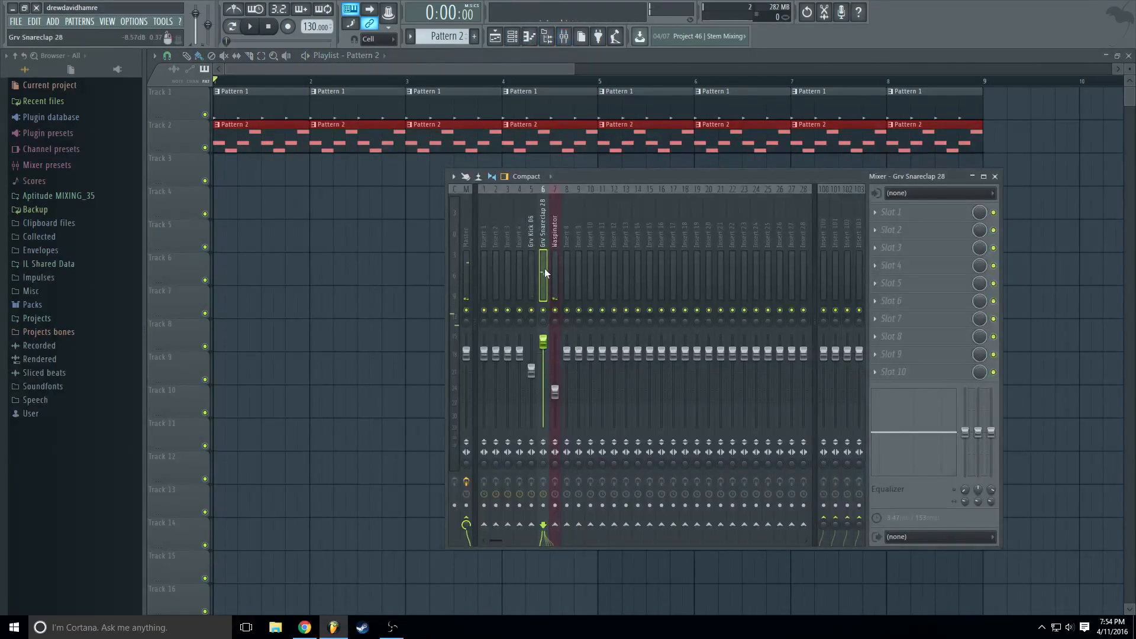
pyautogui.click(532, 272)
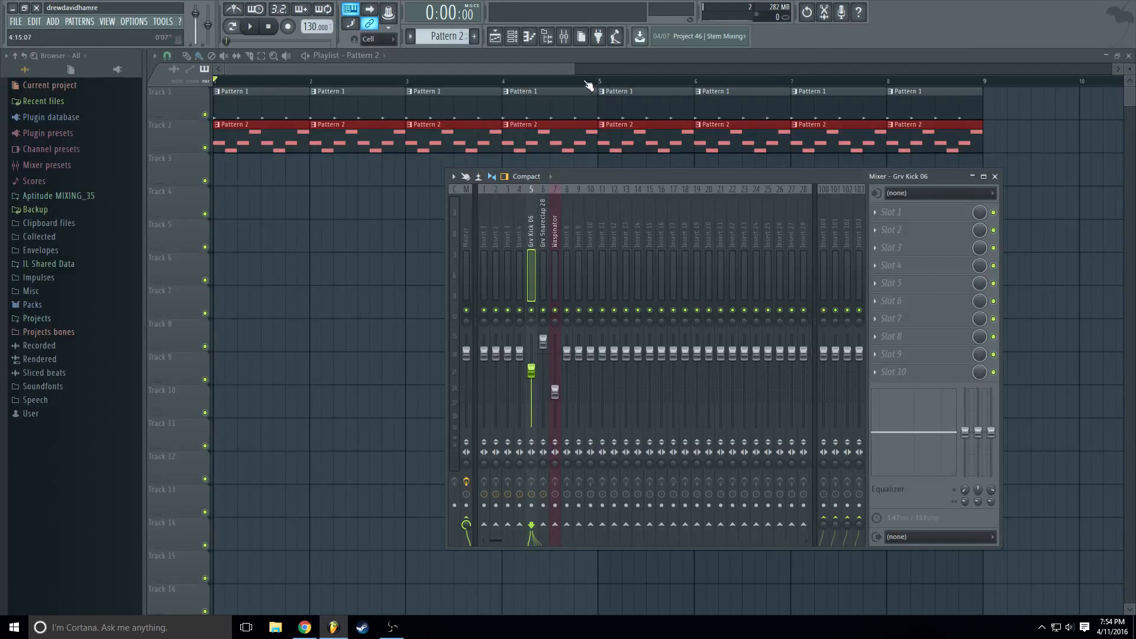
pyautogui.click(564, 69)
pyautogui.moveTo(572, 68); pyautogui.dragTo(642, 62)
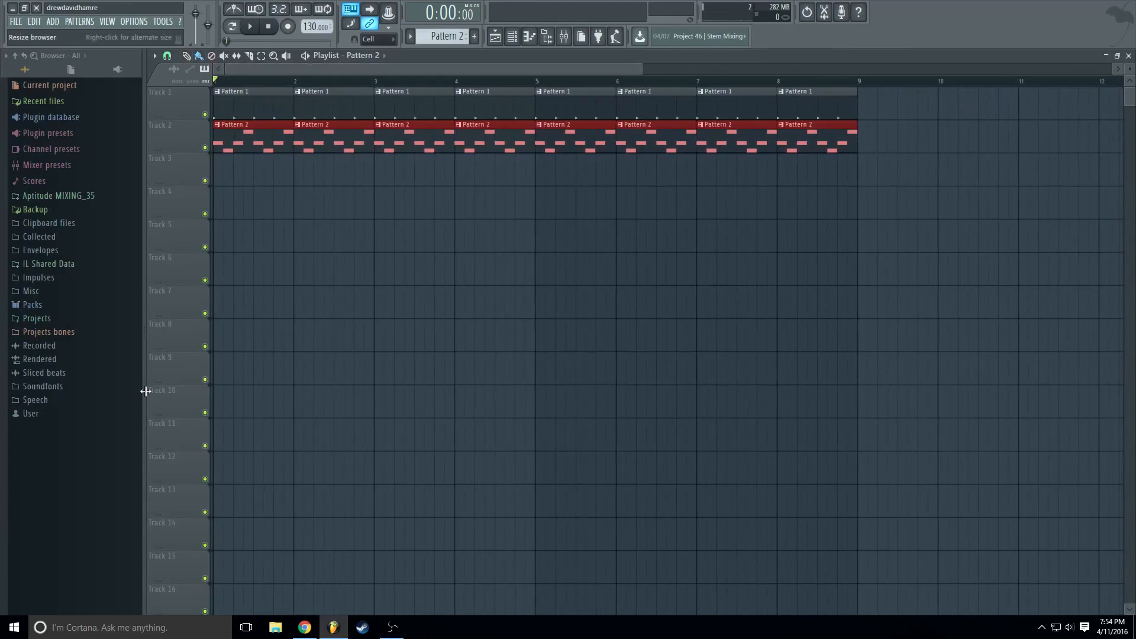
# - Add a second Harmor synth channel to the project
pyautogui.click(51, 22)
pyautogui.moveTo(89, 35)
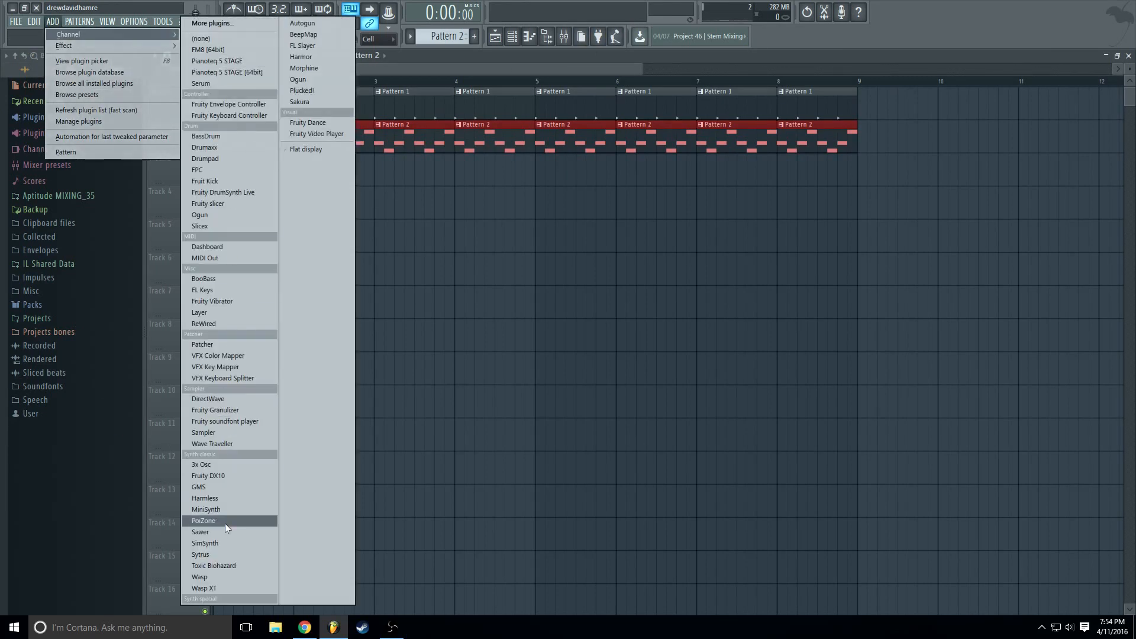
pyautogui.click(324, 62)
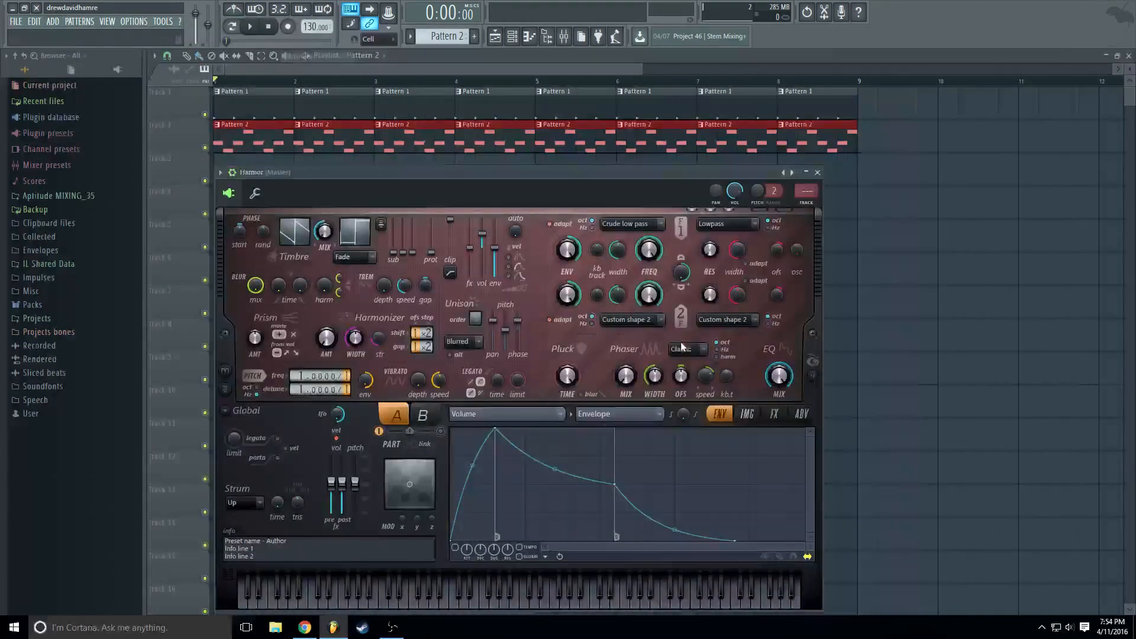
# - Load the Simple bass preset from Harmor's Bass category, route it to mixer track 8, and close the open windows
pyautogui.click(792, 173)
pyautogui.moveTo(815, 192)
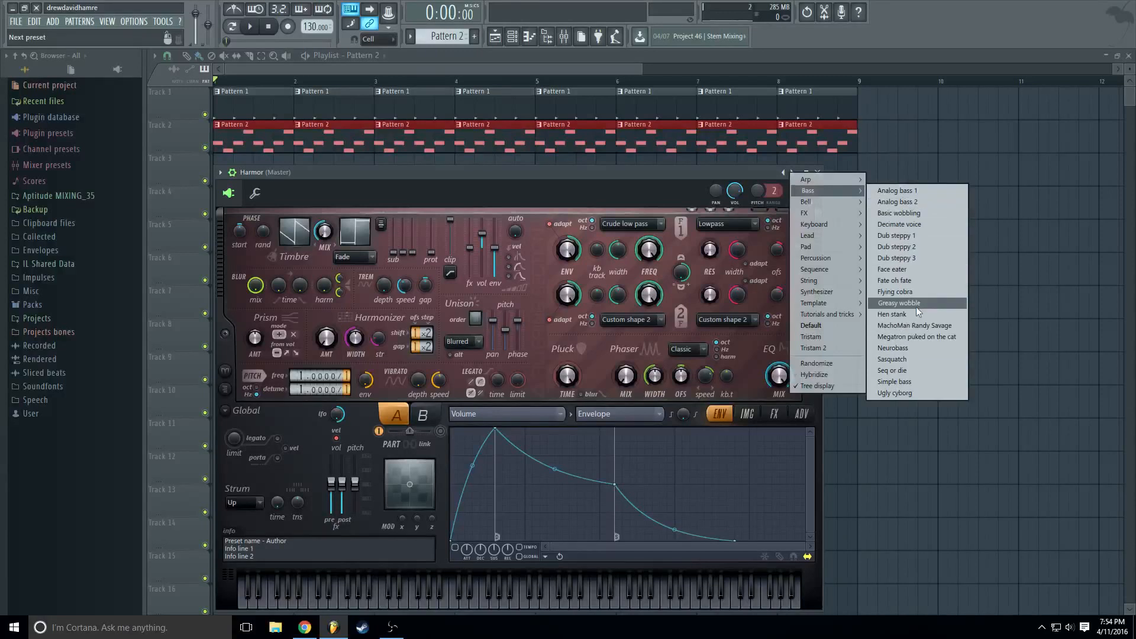
pyautogui.click(891, 382)
pyautogui.press('F9')
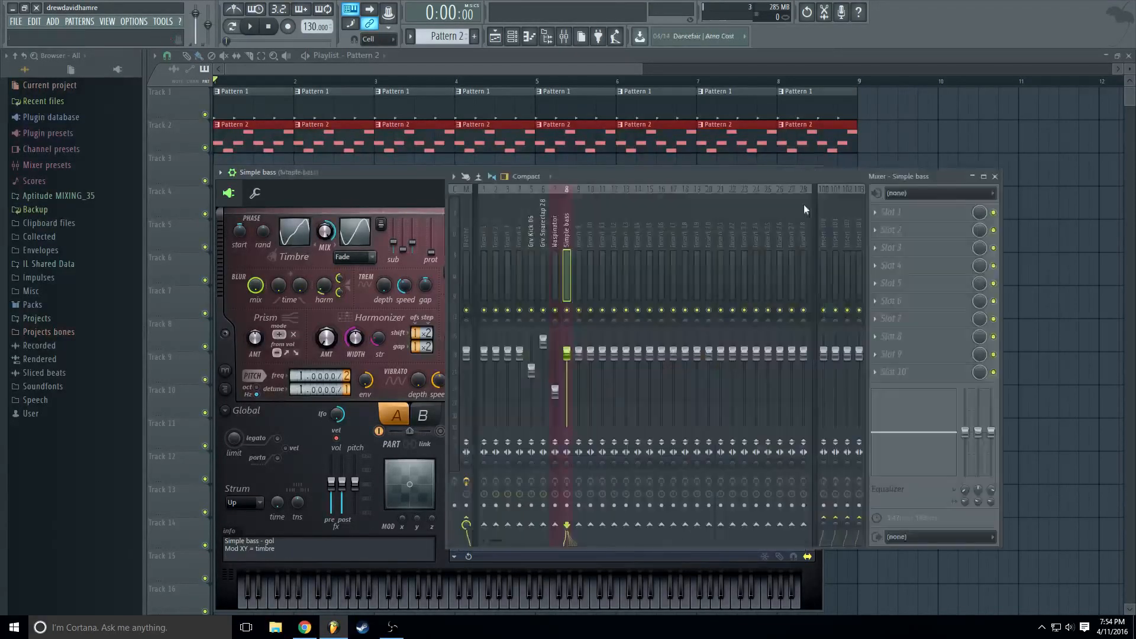
pyautogui.press('F12')
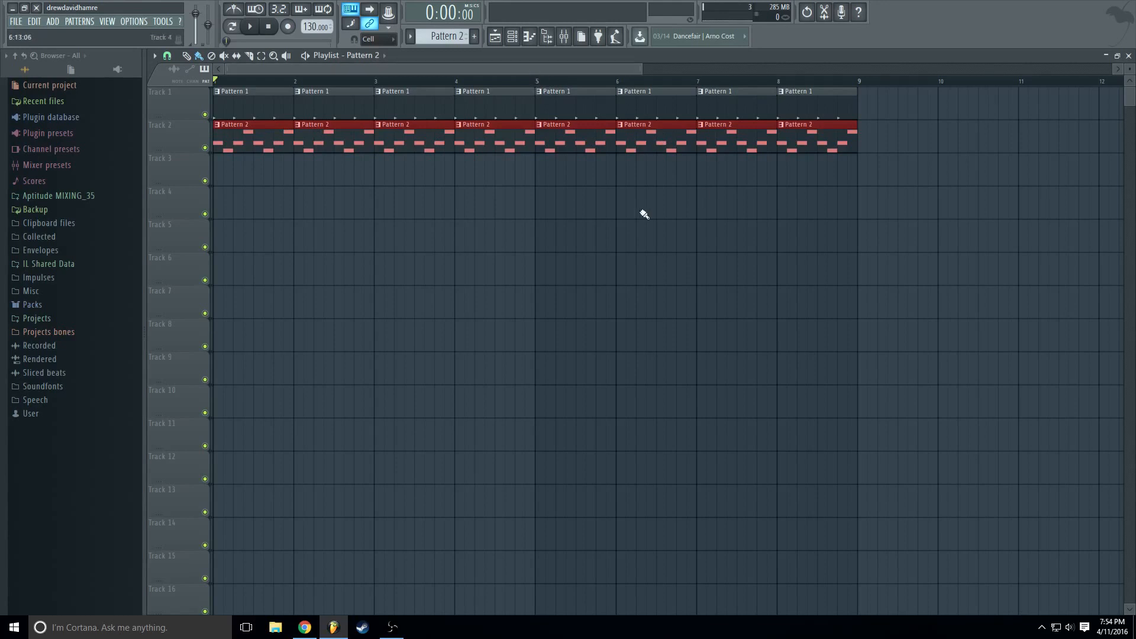
# - Open the Waspinator notes of Pattern 2 in the piano roll, then select and copy the whole one-bar melody
pyautogui.doubleClick(230, 142)
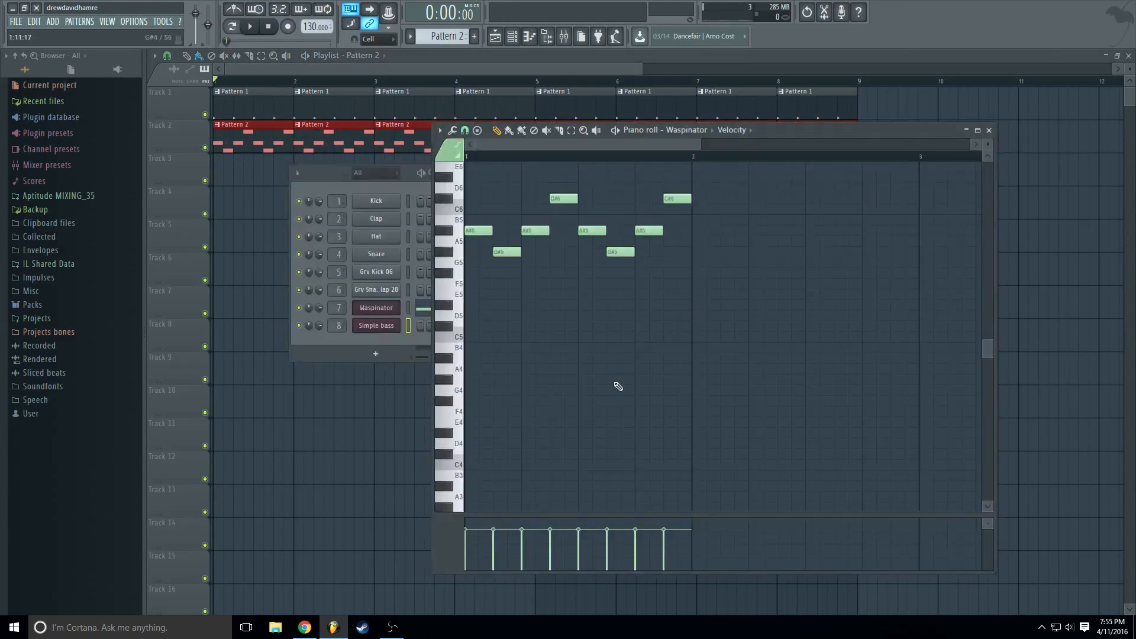
pyautogui.scroll(1, 618, 386)
pyautogui.scroll(1, 617, 384)
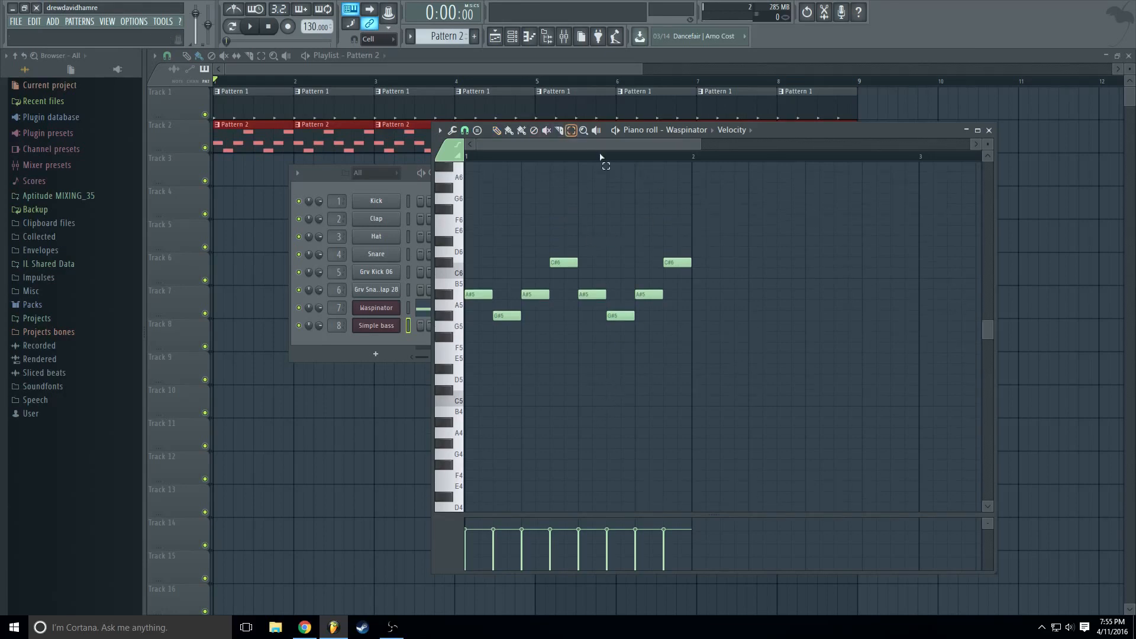
pyautogui.hotkey('ctrl', 'a')
pyautogui.click(497, 130)
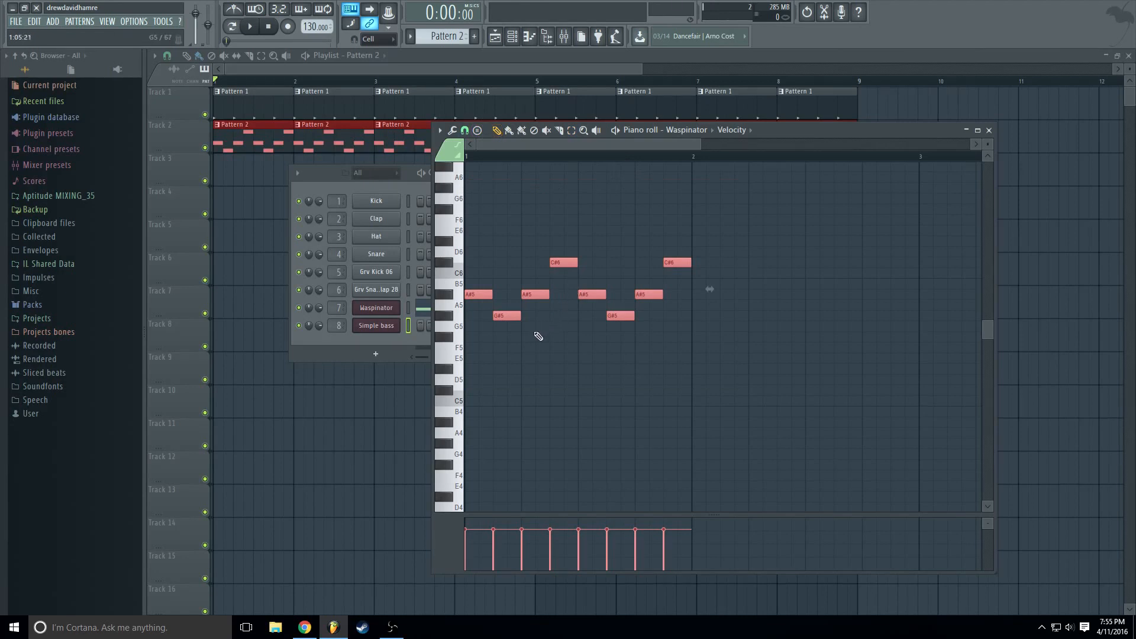
pyautogui.hotkey('ctrl', 'Return')
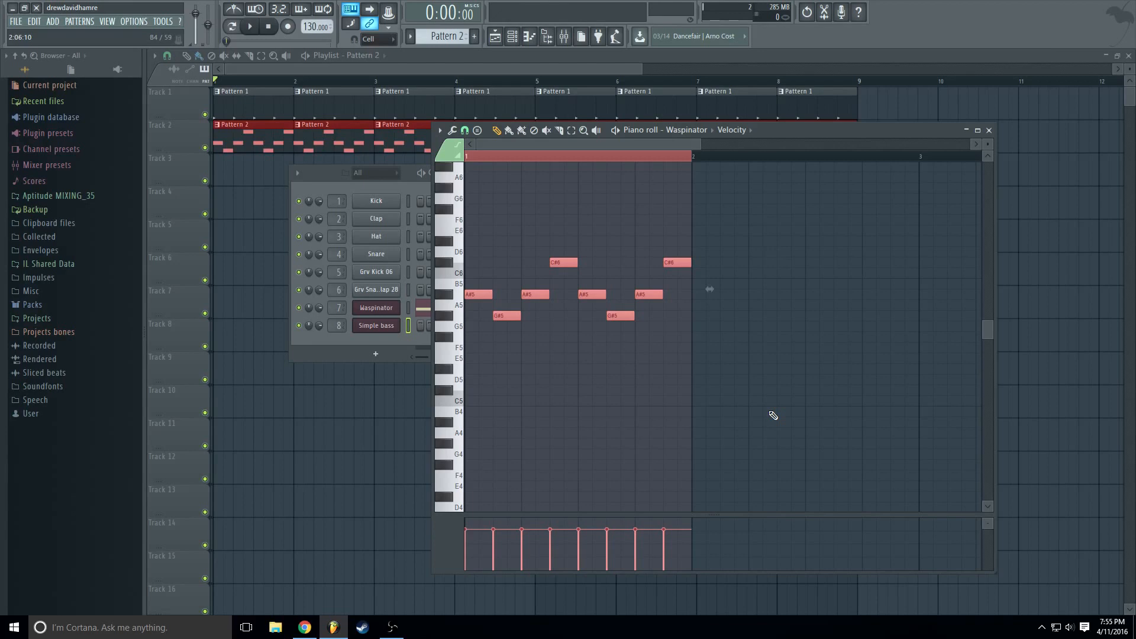
# - Create Pattern 3 and paste the copied melody into the Simple bass channel's piano roll
pyautogui.click(407, 172)
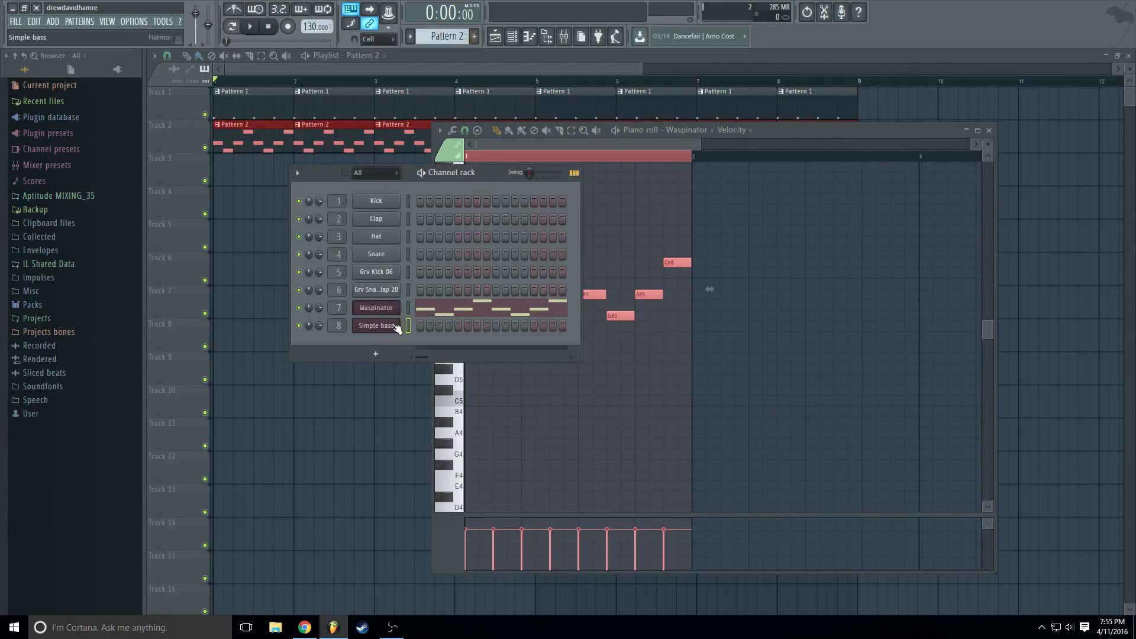
pyautogui.click(475, 37)
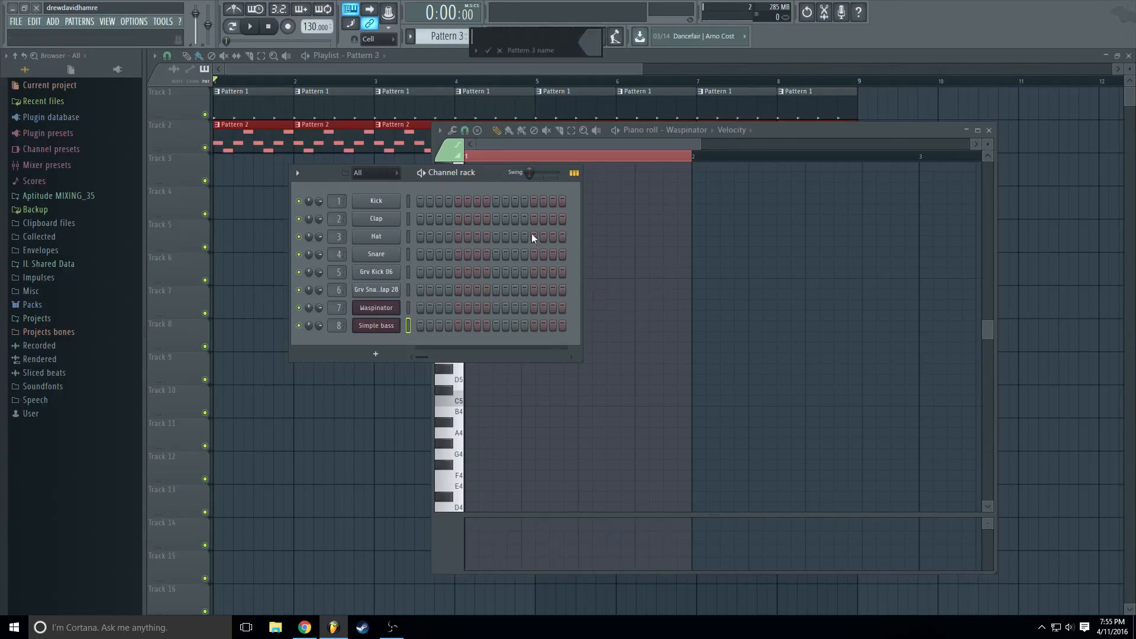
pyautogui.rightClick(376, 325)
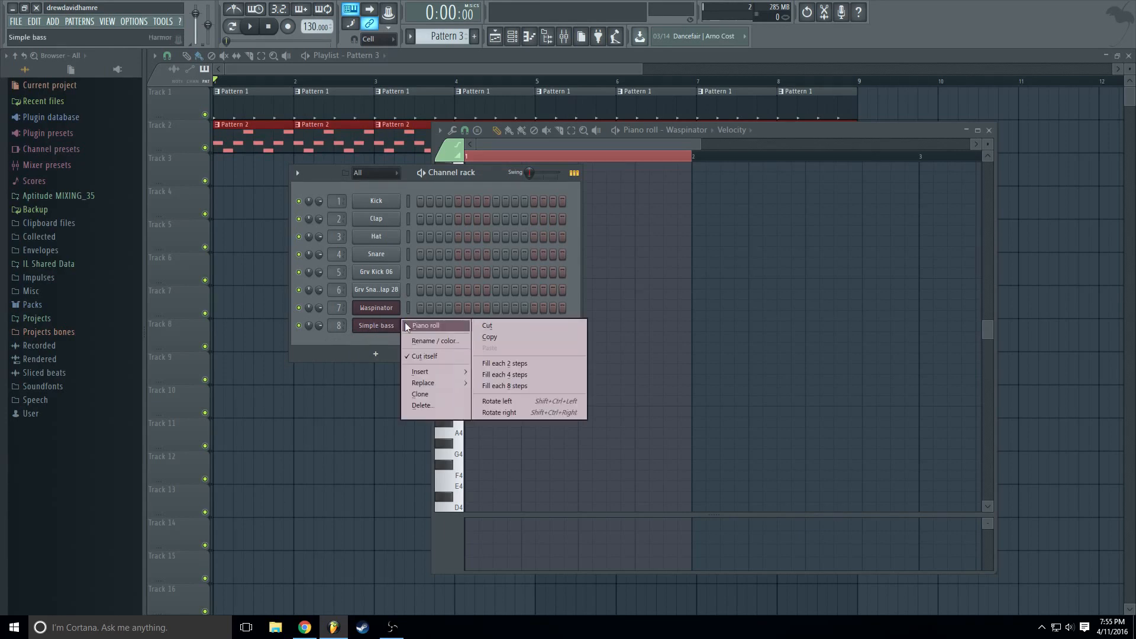
pyautogui.click(406, 327)
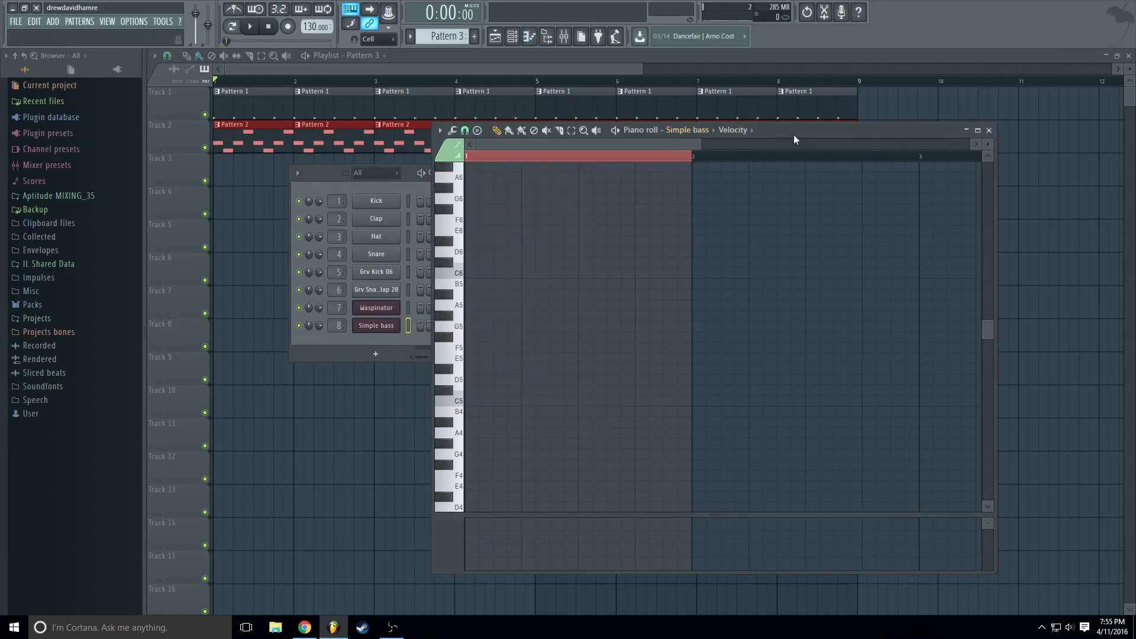
pyautogui.hotkey('ctrl', 'v')
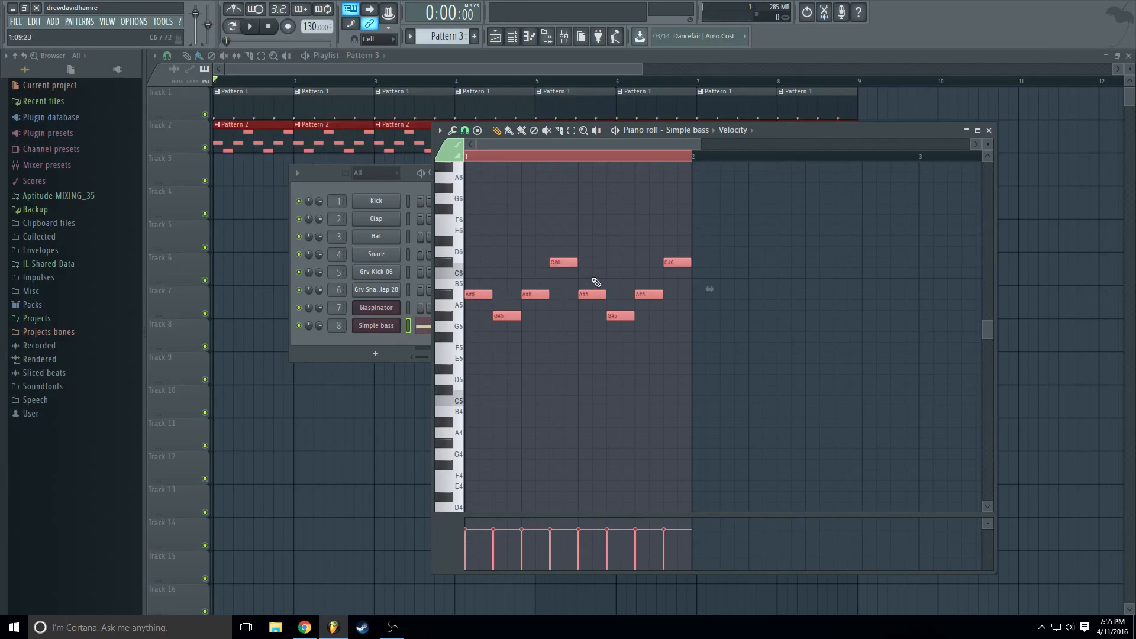
# - Close the open windows and paint Pattern 3 clips on playlist Track 3 across bars 1 to 8
pyautogui.moveTo(789, 135); pyautogui.dragTo(938, 175)
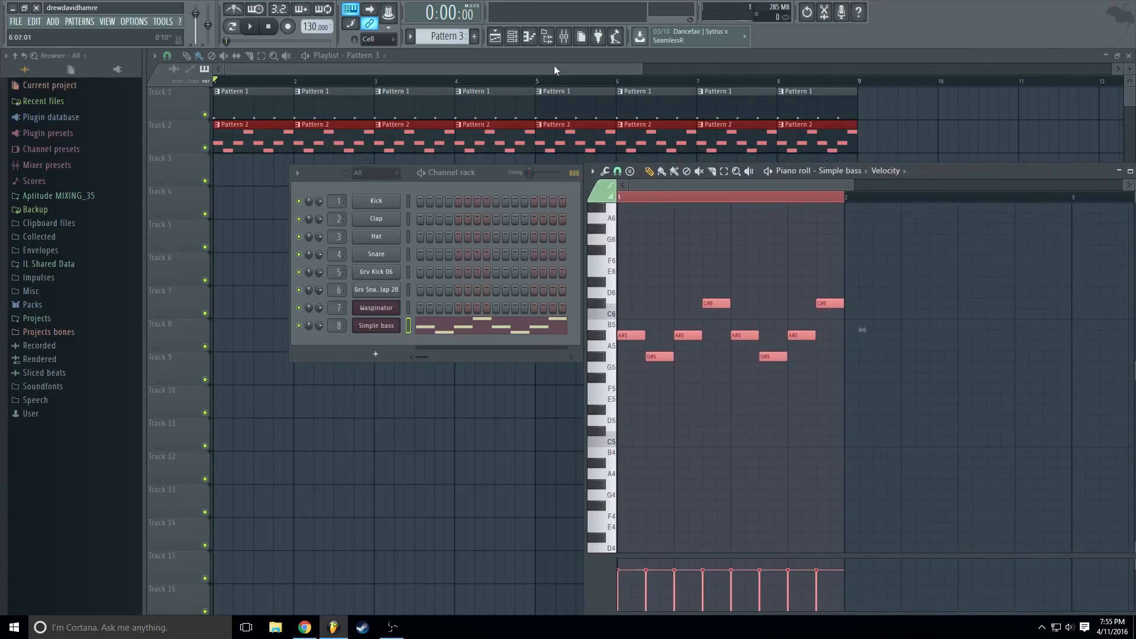
pyautogui.press('F12')
pyautogui.moveTo(224, 172)
pyautogui.mouseDown()
pyautogui.moveTo(596, 190)
pyautogui.moveTo(838, 183)
pyautogui.mouseUp()
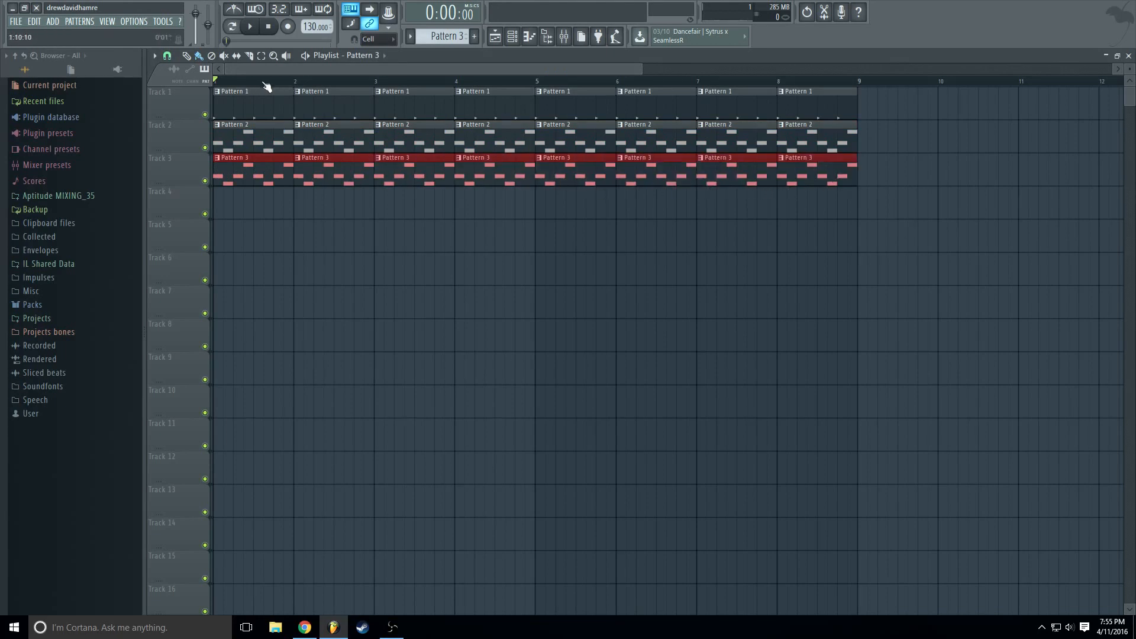
# - Play the song with the mixer open and lower the Simple bass track's volume to about 35% (-17.7 dB)
pyautogui.click(571, 45)
pyautogui.press('space')
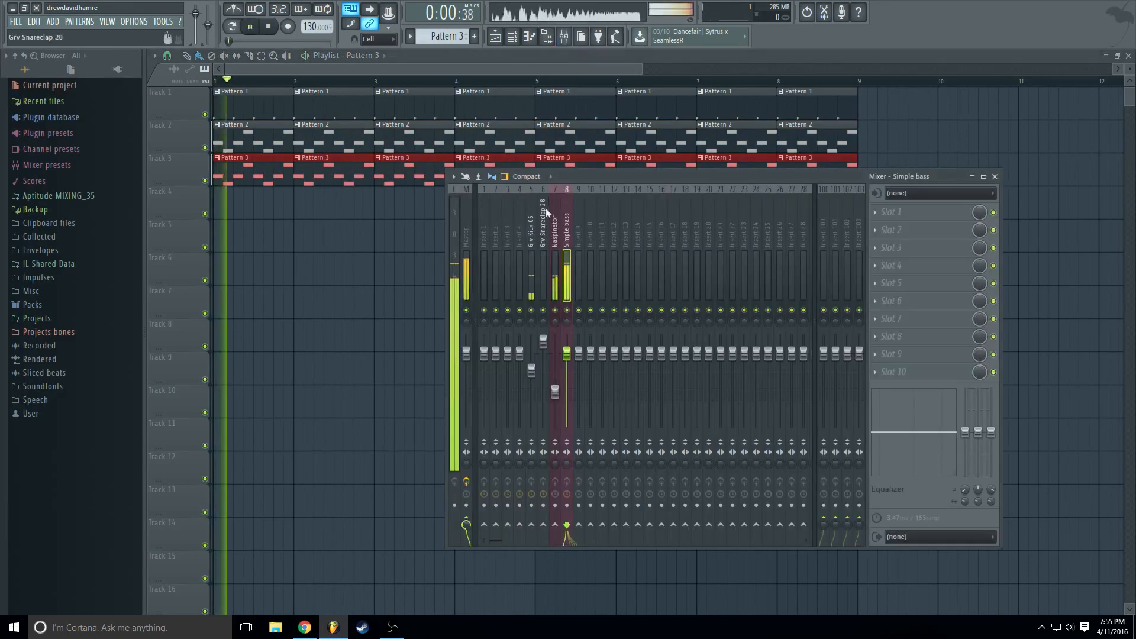
pyautogui.moveTo(567, 353); pyautogui.dragTo(566, 401)
pyautogui.press('space')
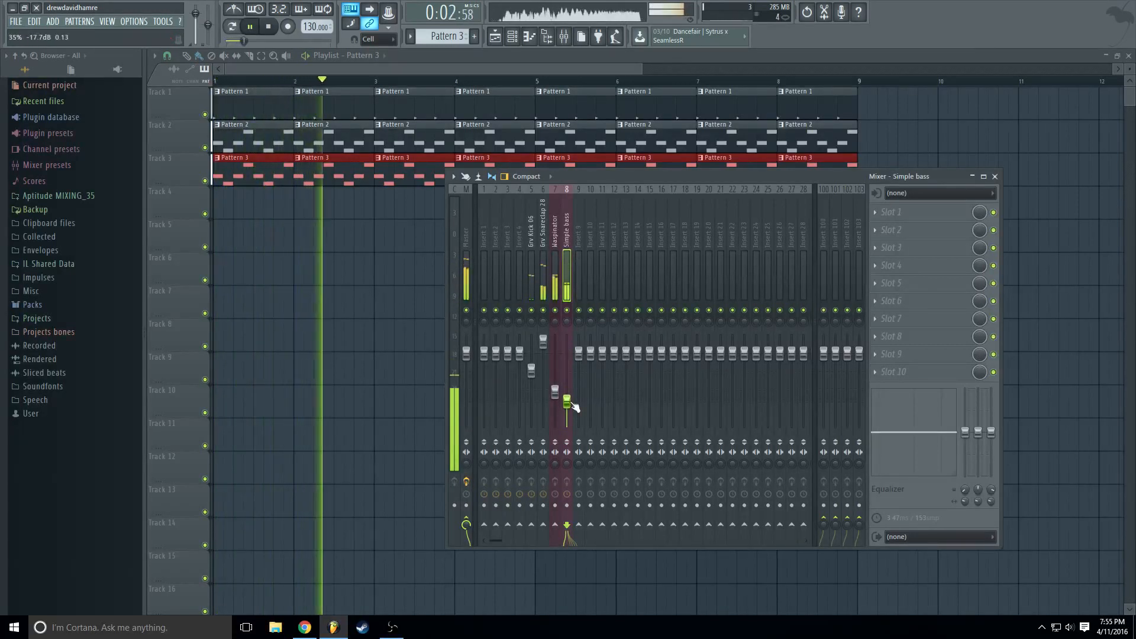
pyautogui.press('space')
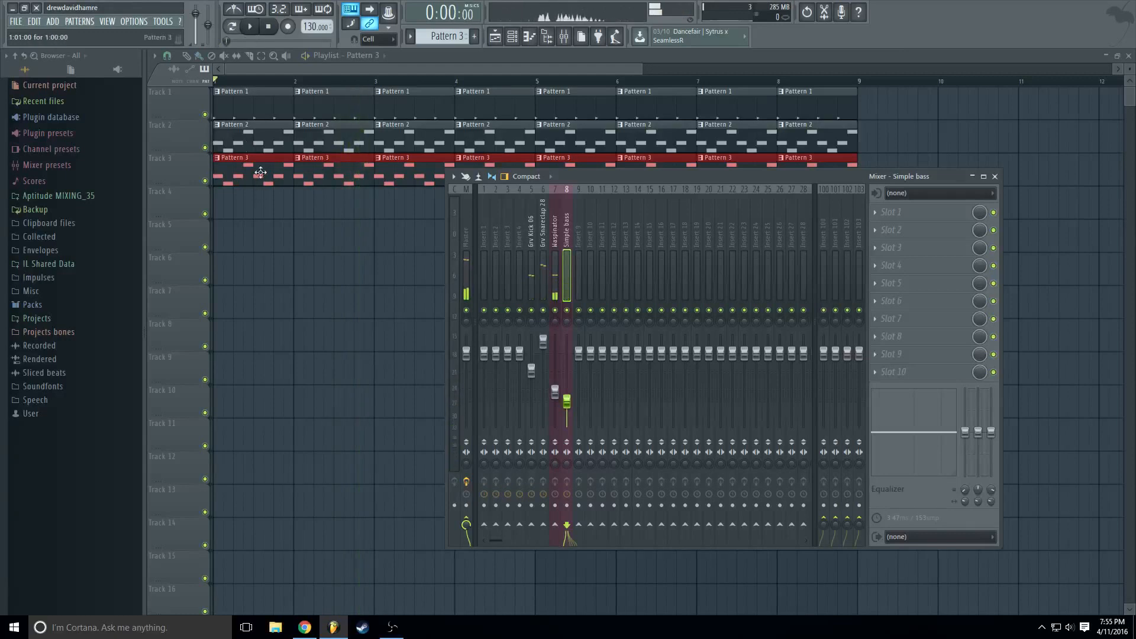
# - Move all Simple bass notes in Pattern 3 down one octave, close the note editor, and play the song
pyautogui.doubleClick(258, 172)
pyautogui.click(724, 172)
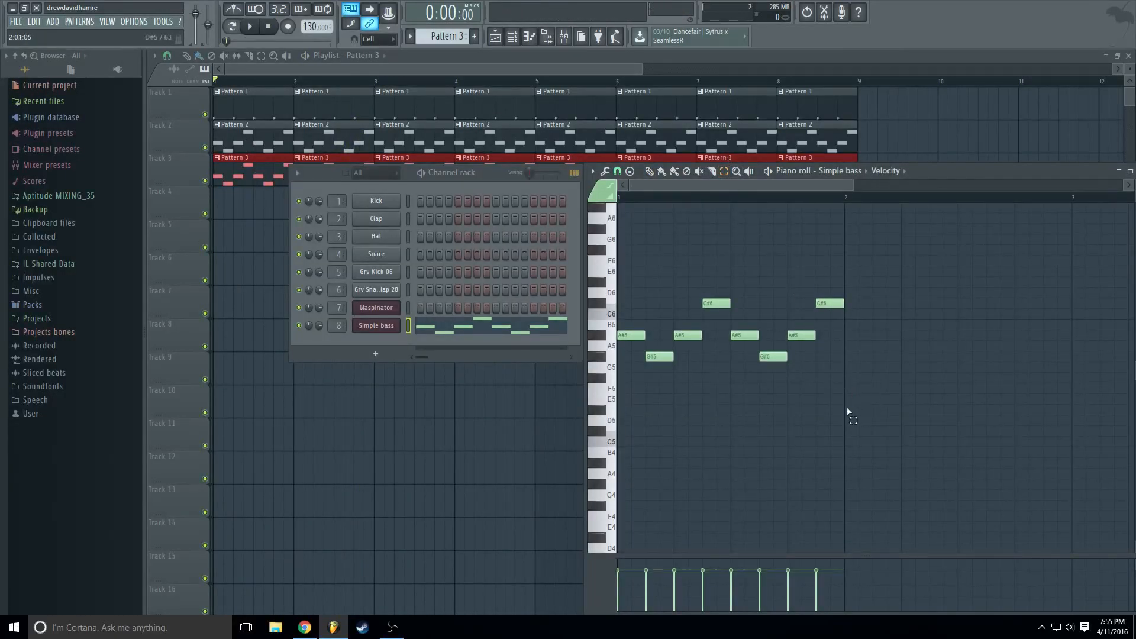
pyautogui.moveTo(848, 413); pyautogui.dragTo(616, 246)
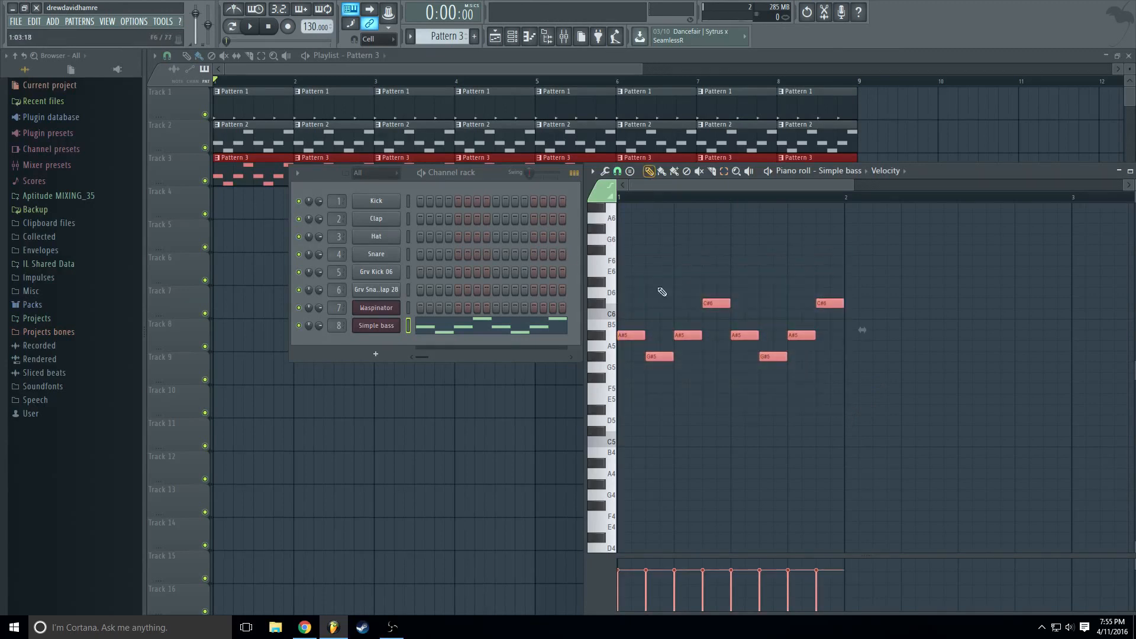
pyautogui.moveTo(638, 333); pyautogui.dragTo(639, 461)
pyautogui.click(468, 66)
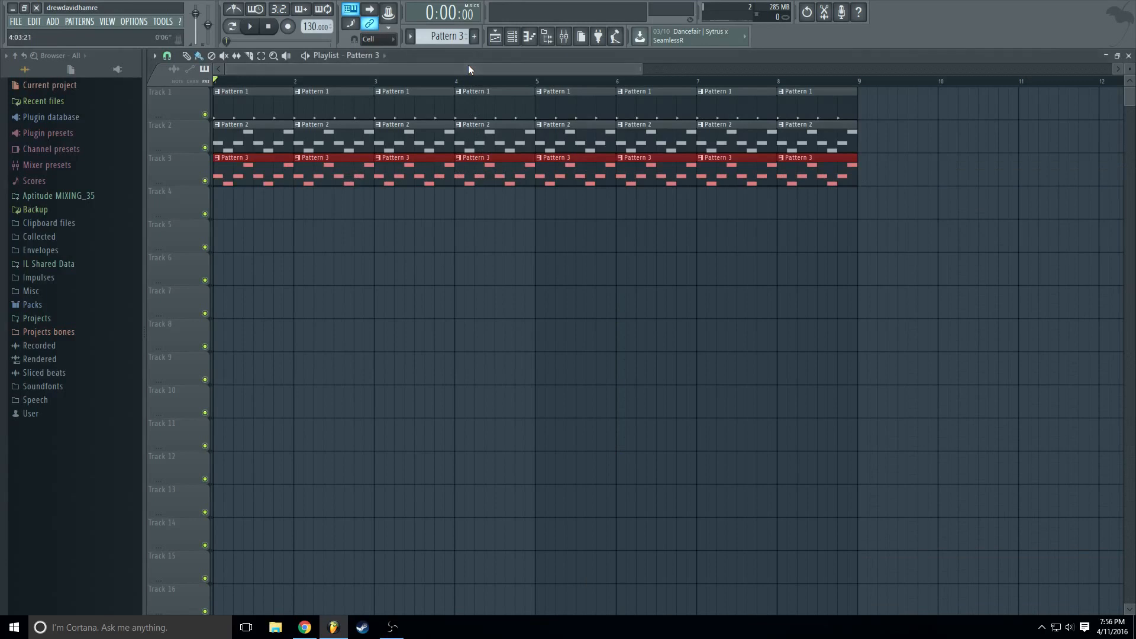
pyautogui.press('space')
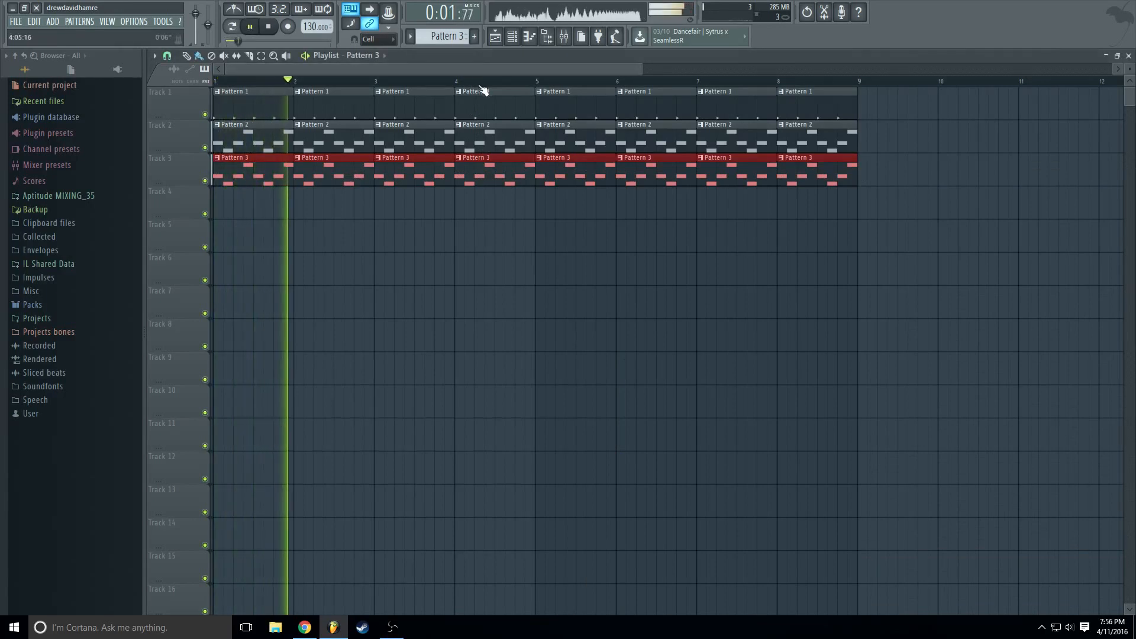
pyautogui.press('space')
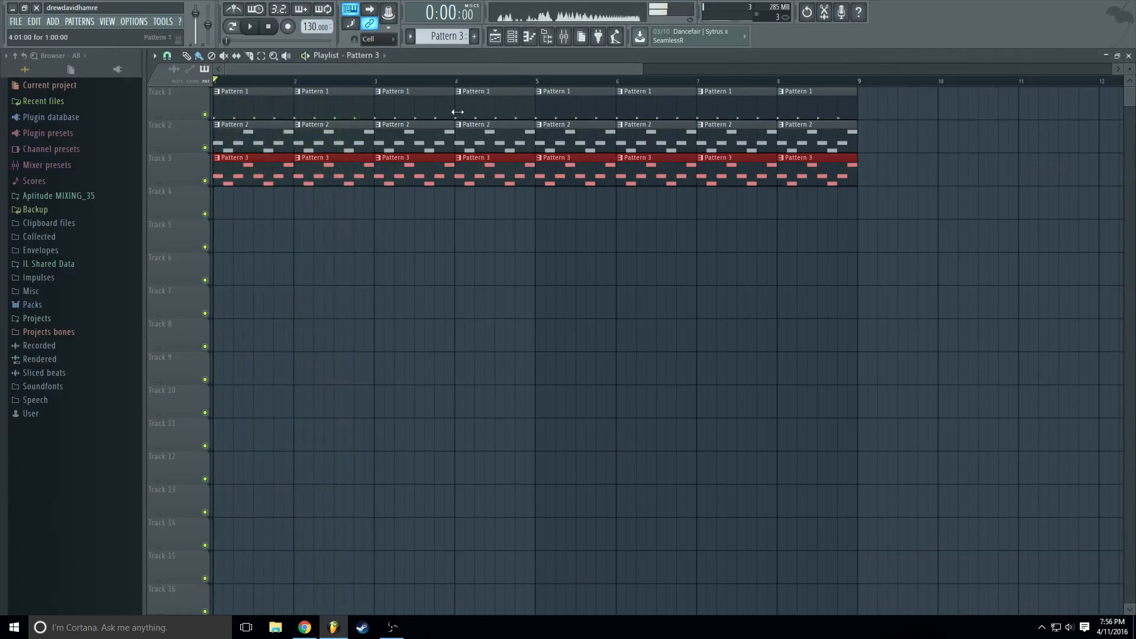
pyautogui.click(512, 36)
pyautogui.click(500, 64)
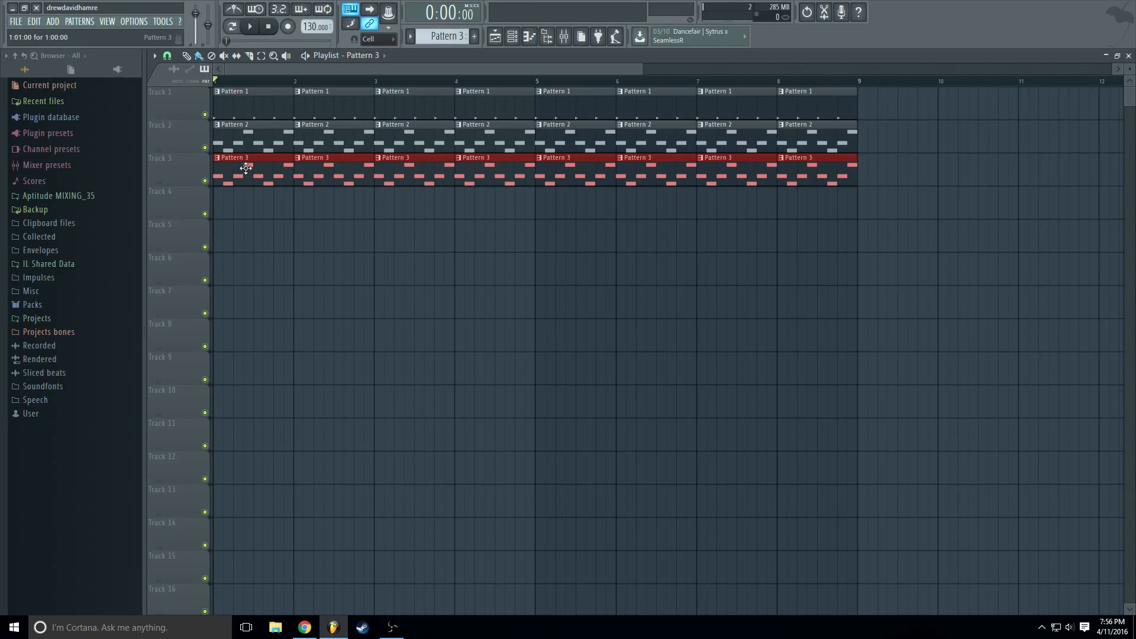
# - Ramp the Waspinator note velocities in Pattern 2 from low at the first note to full at the last, and play the song
pyautogui.doubleClick(268, 142)
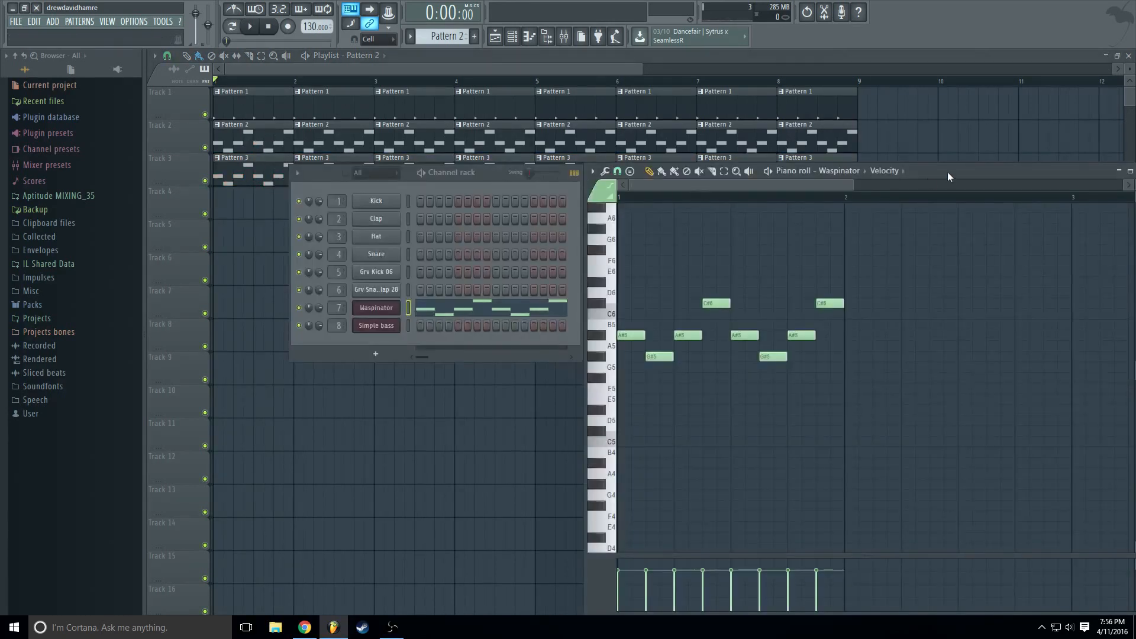
pyautogui.moveTo(948, 176); pyautogui.dragTo(781, 142)
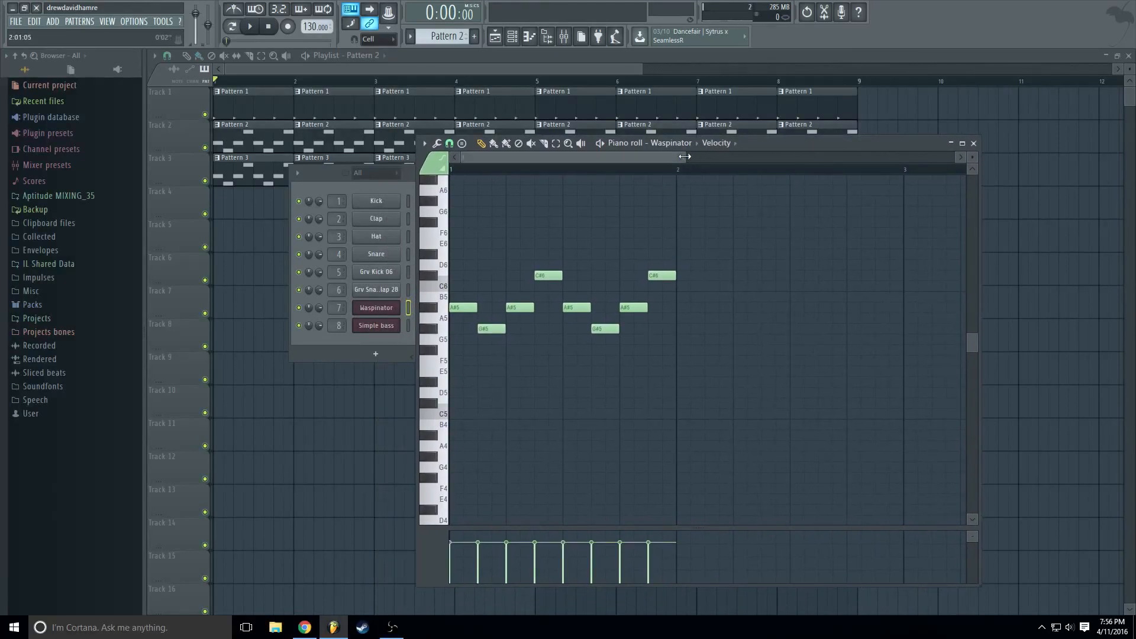
pyautogui.moveTo(685, 156)
pyautogui.mouseDown()
pyautogui.moveTo(790, 155)
pyautogui.moveTo(685, 156)
pyautogui.mouseUp()
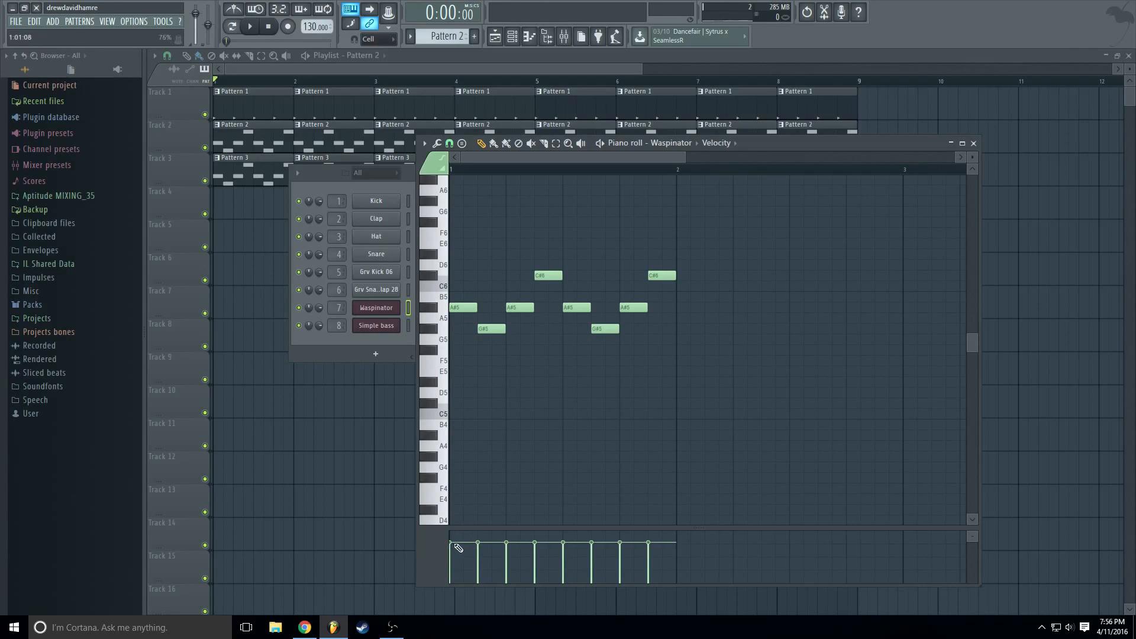
pyautogui.moveTo(508, 546); pyautogui.dragTo(663, 506)
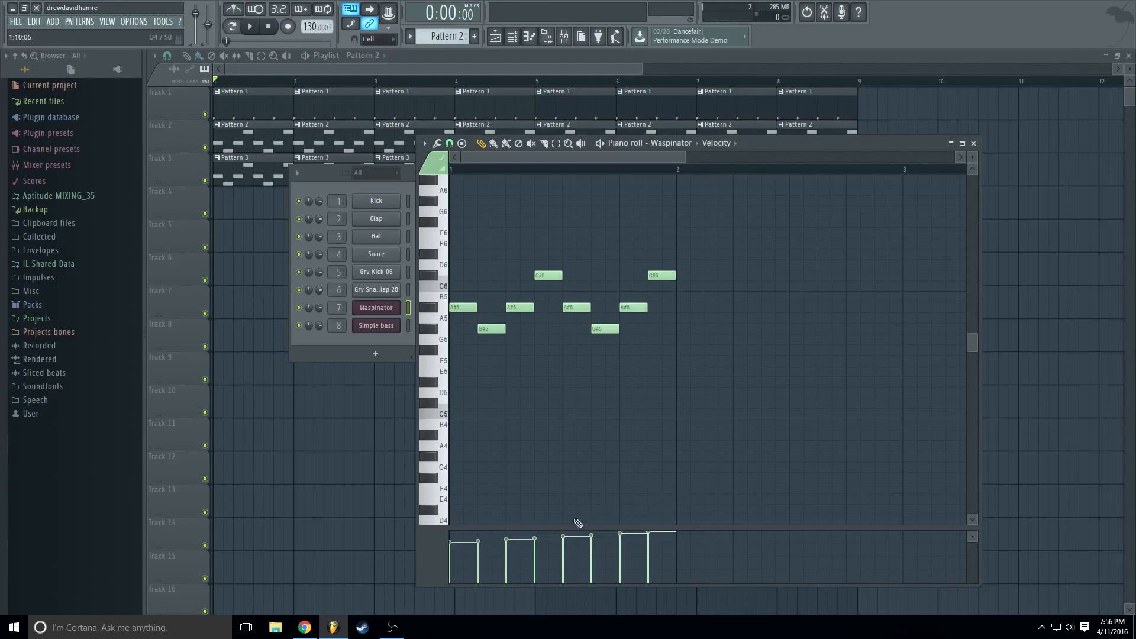
pyautogui.moveTo(449, 547); pyautogui.dragTo(637, 529)
pyautogui.moveTo(454, 575); pyautogui.dragTo(655, 525)
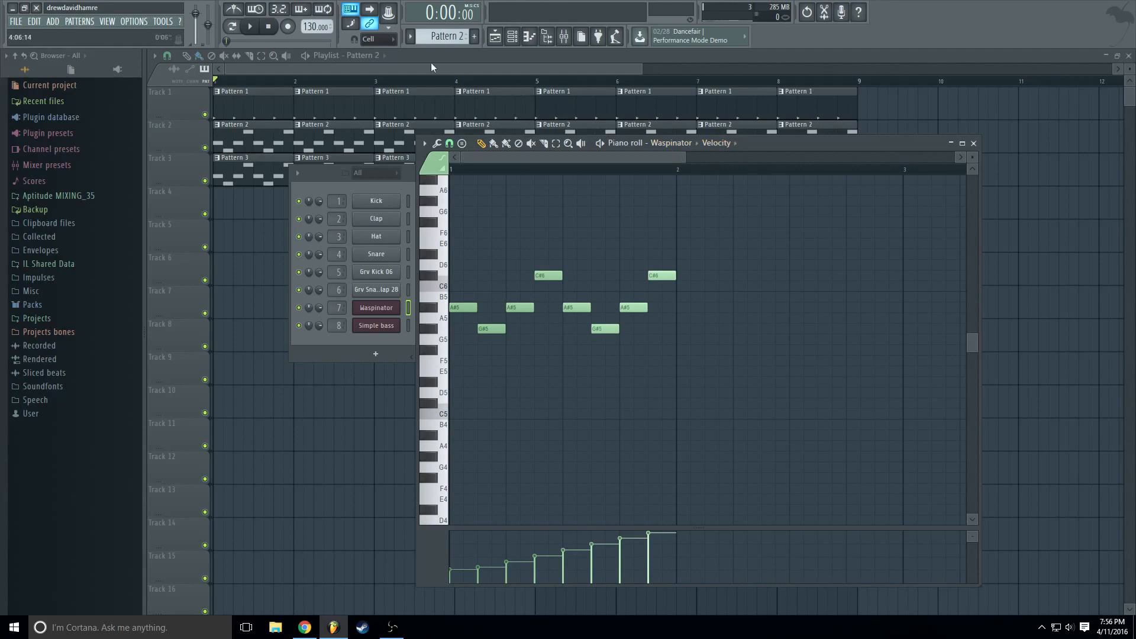
pyautogui.press('space')
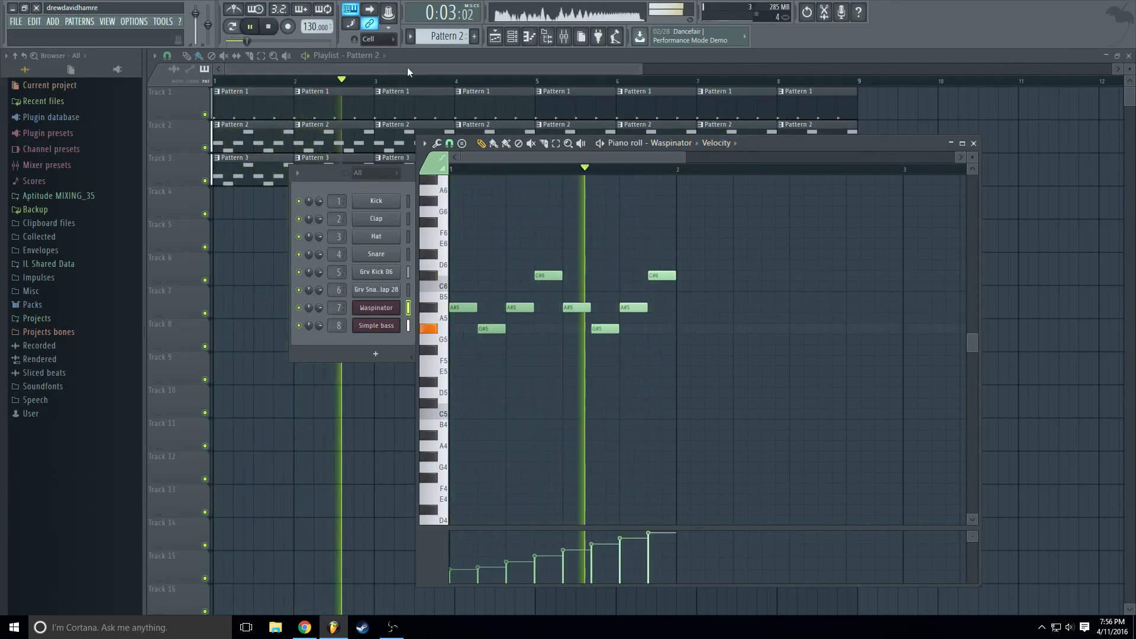
pyautogui.press('space')
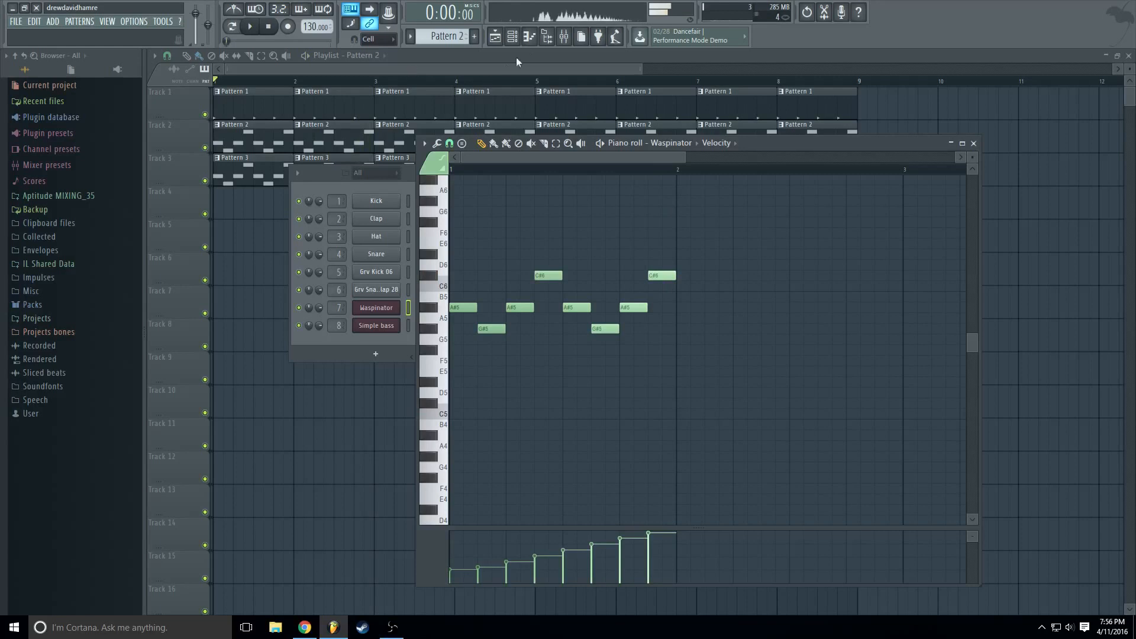
# - Try a rising fine pitch ramp across the Waspinator notes, play the song, and flatten the fine pitch again
pyautogui.click(732, 146)
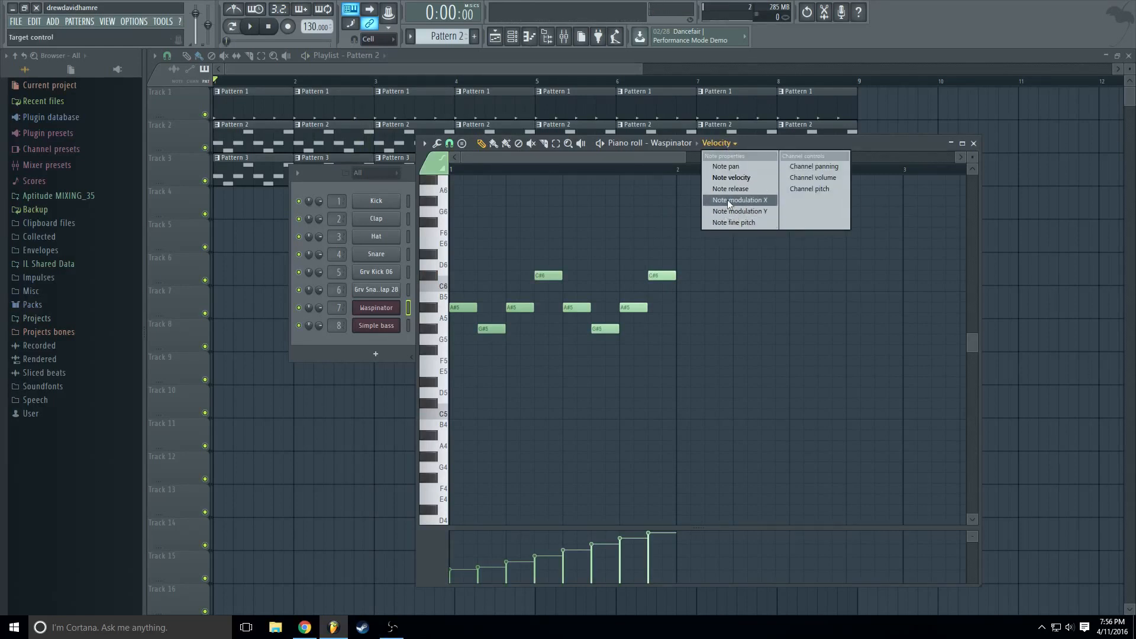
pyautogui.click(751, 223)
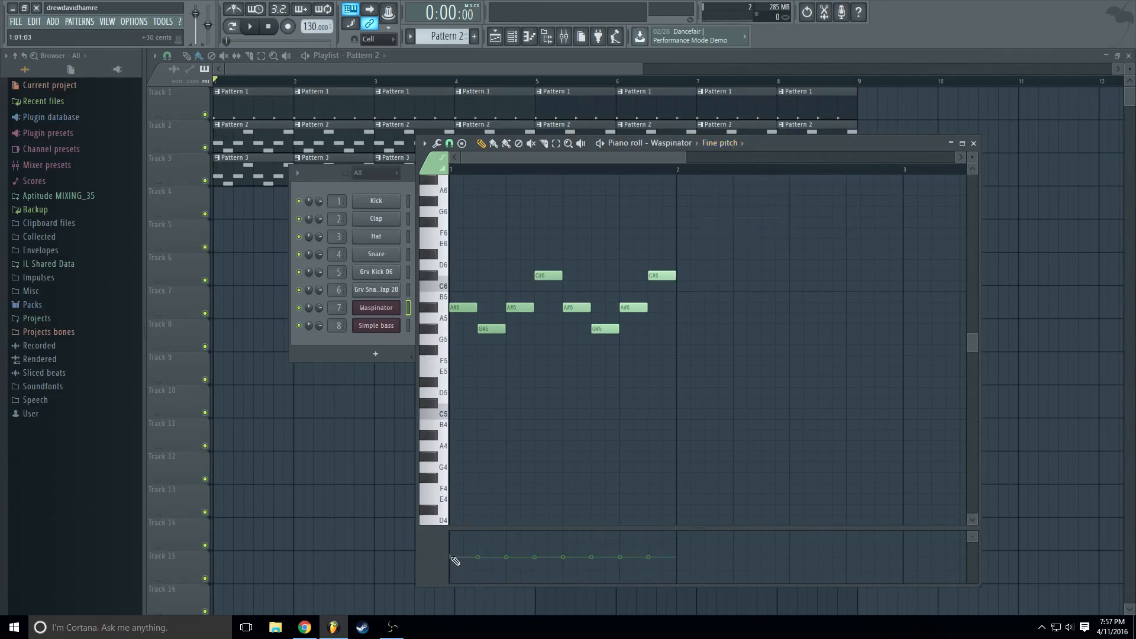
pyautogui.moveTo(528, 550); pyautogui.dragTo(672, 525)
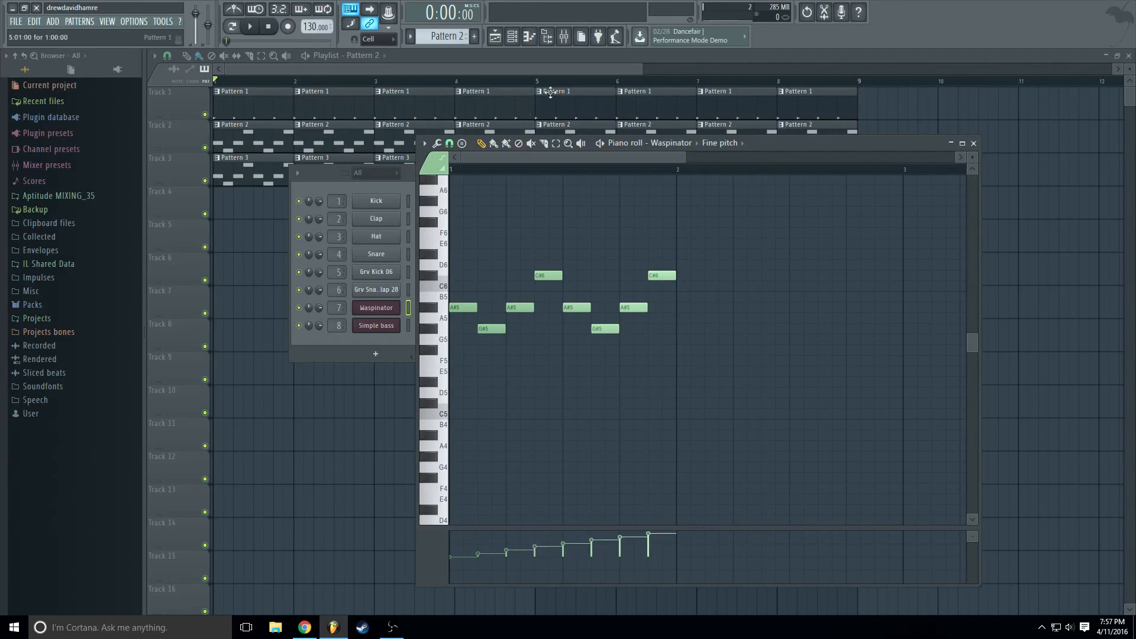
pyautogui.press('space')
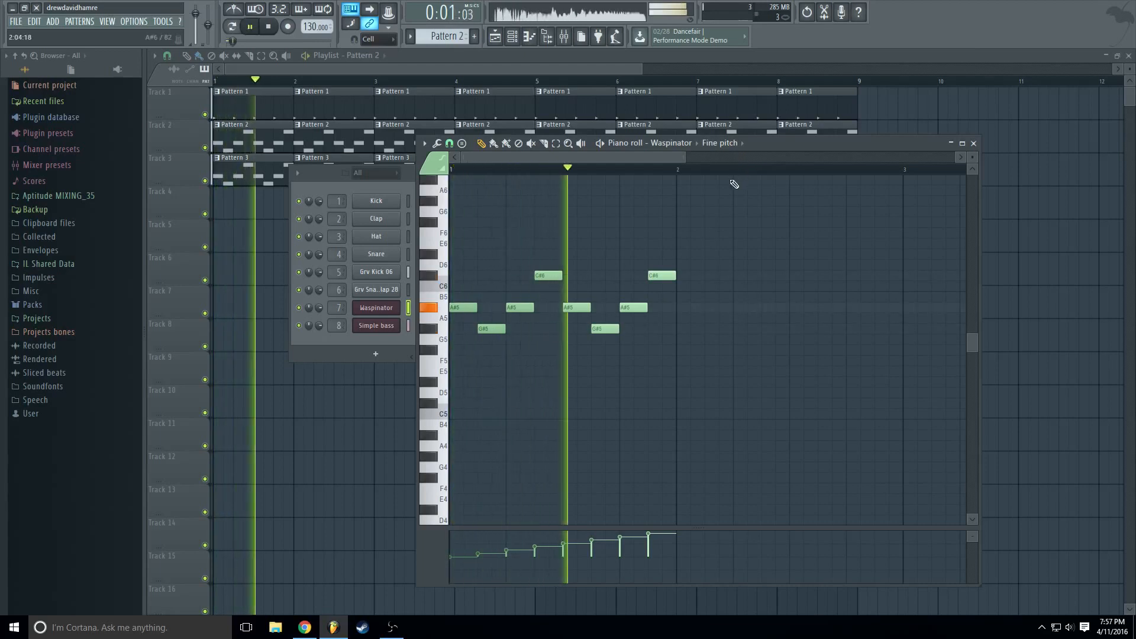
pyautogui.press('space')
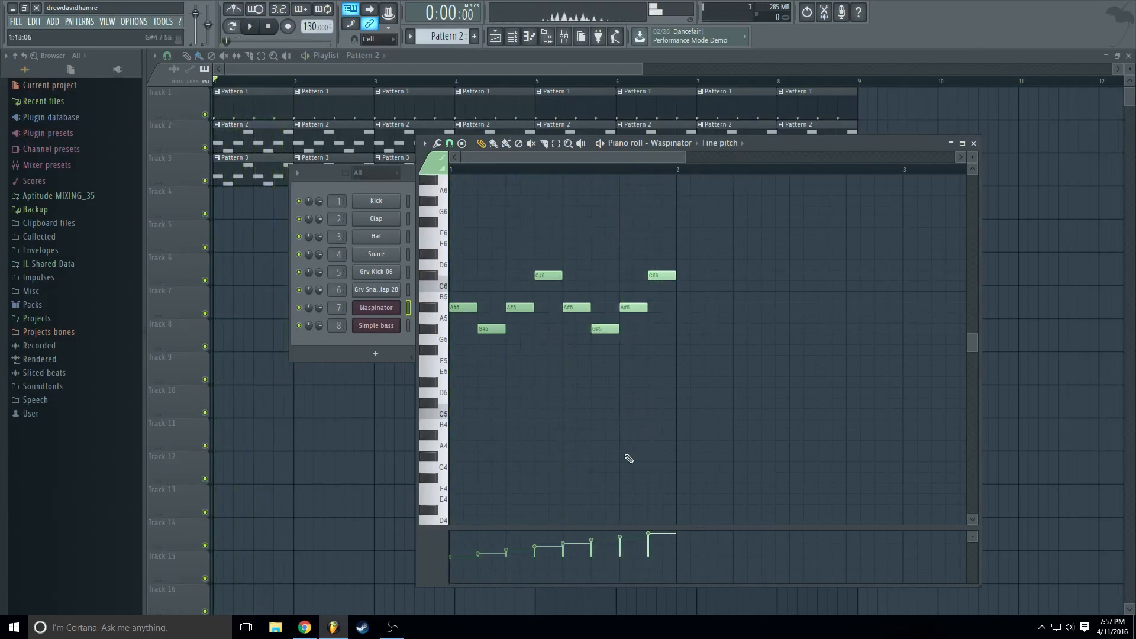
pyautogui.moveTo(652, 562); pyautogui.dragTo(419, 560)
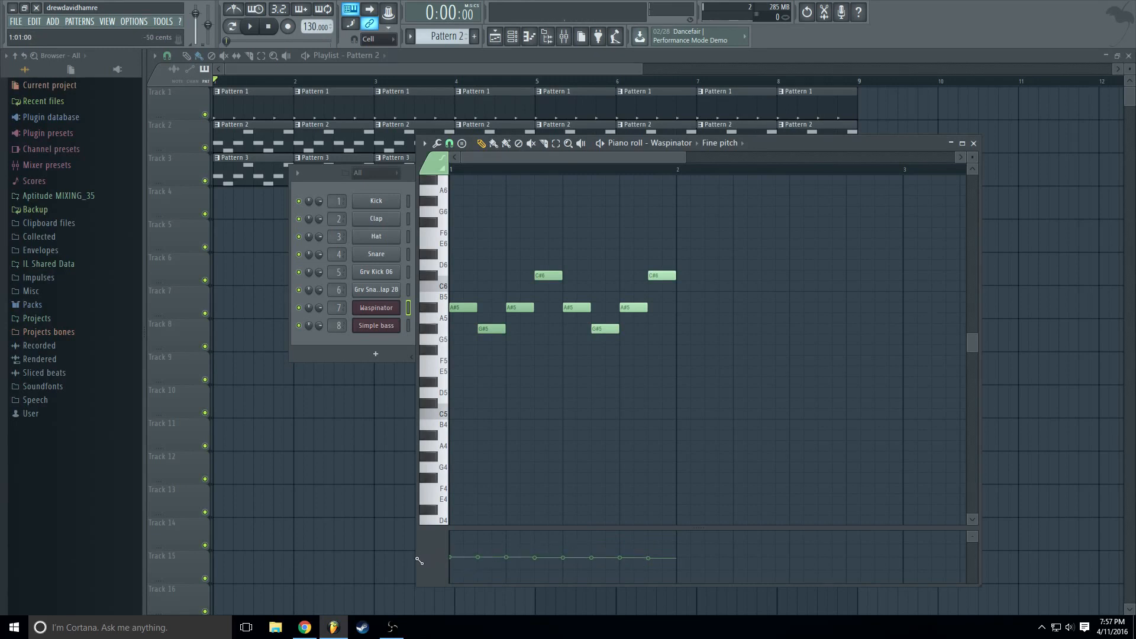
# - Close the open windows and zoom the playlist out to show about 17 bars
pyautogui.click(578, 67)
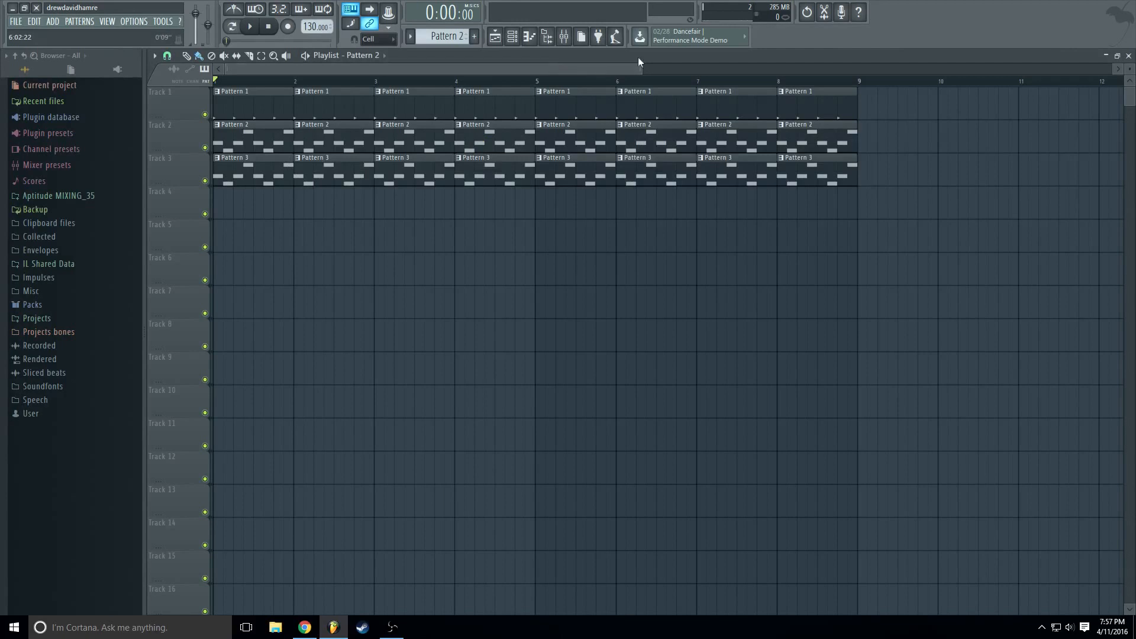
pyautogui.moveTo(641, 69); pyautogui.dragTo(853, 83)
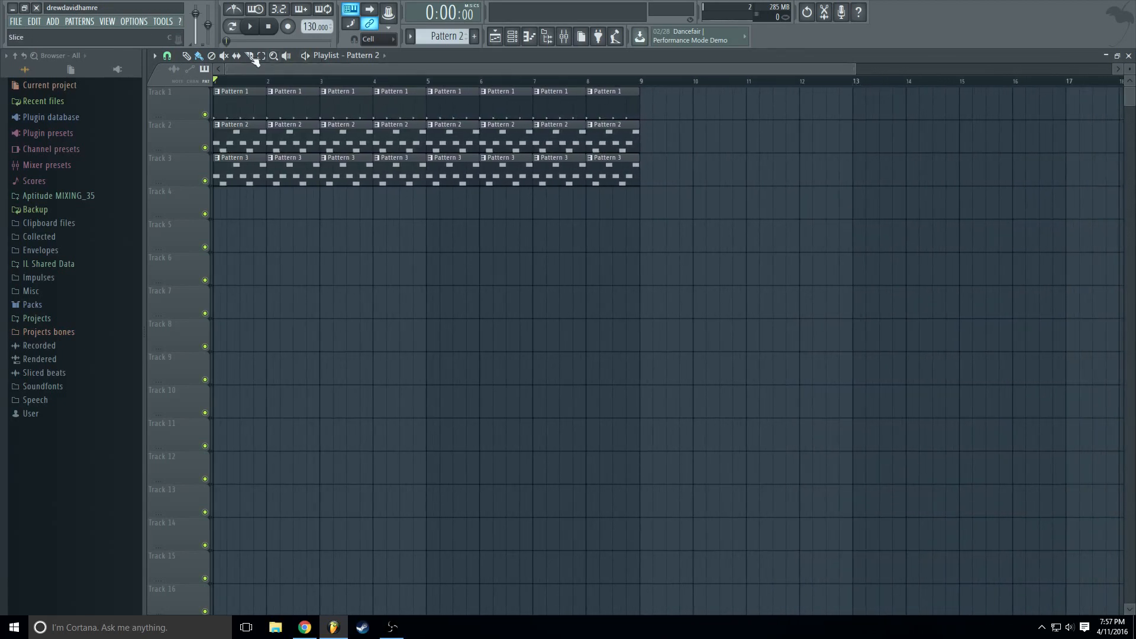
# - View the Waspinator notes of Pattern 2, close the open windows, and zoom the playlist in to about eight bars
pyautogui.doubleClick(256, 113)
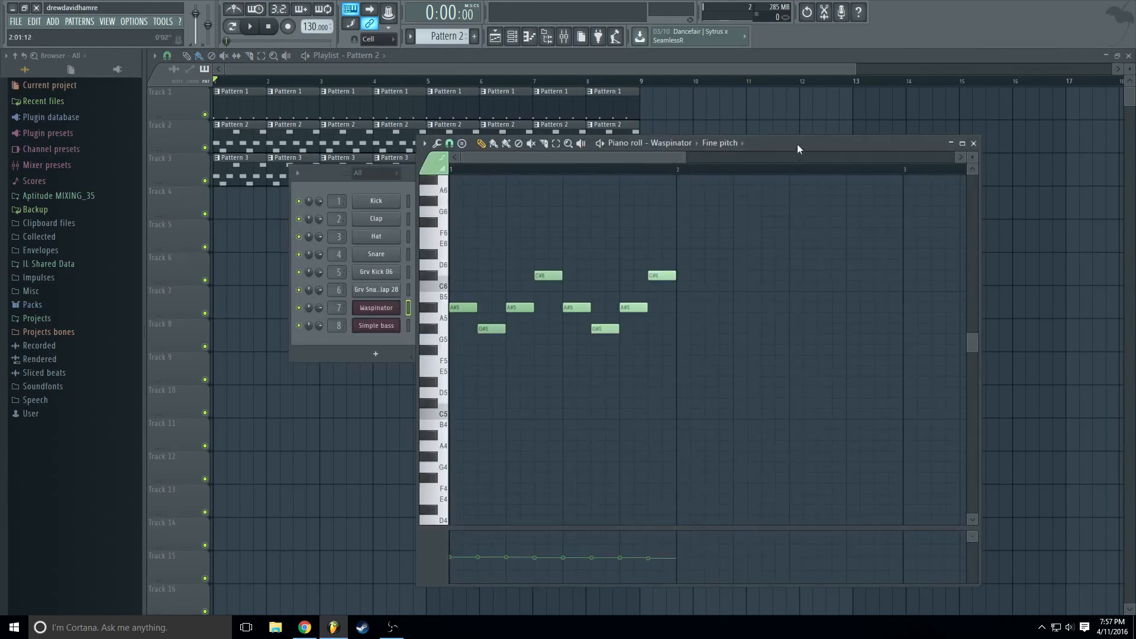
pyautogui.moveTo(799, 149); pyautogui.dragTo(812, 356)
pyautogui.press('F12')
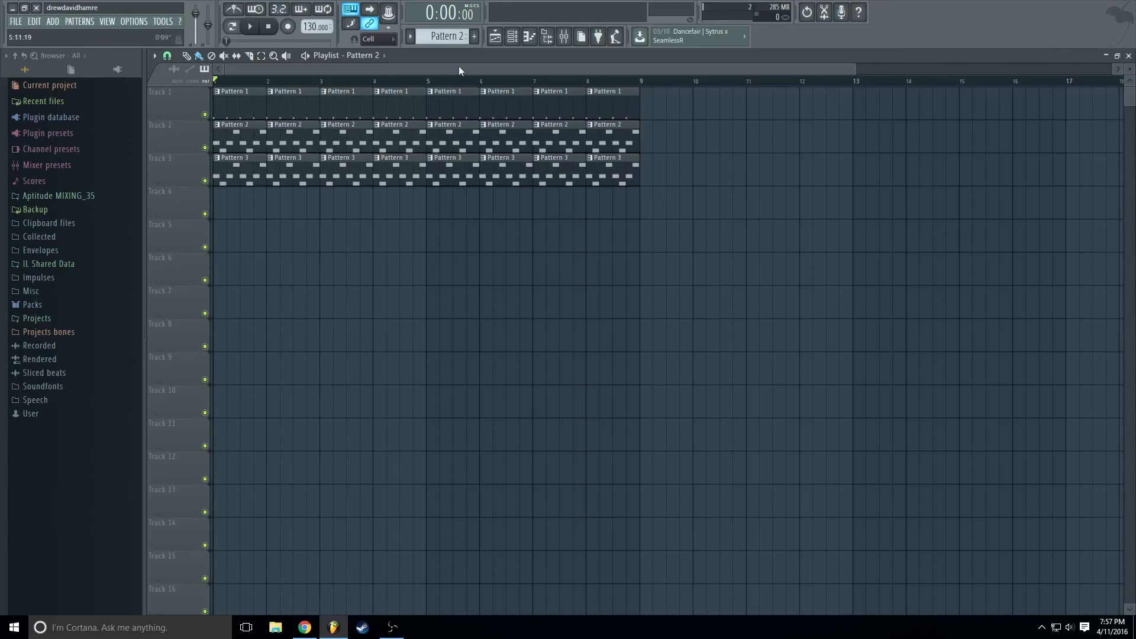
pyautogui.moveTo(856, 65); pyautogui.dragTo(519, 72)
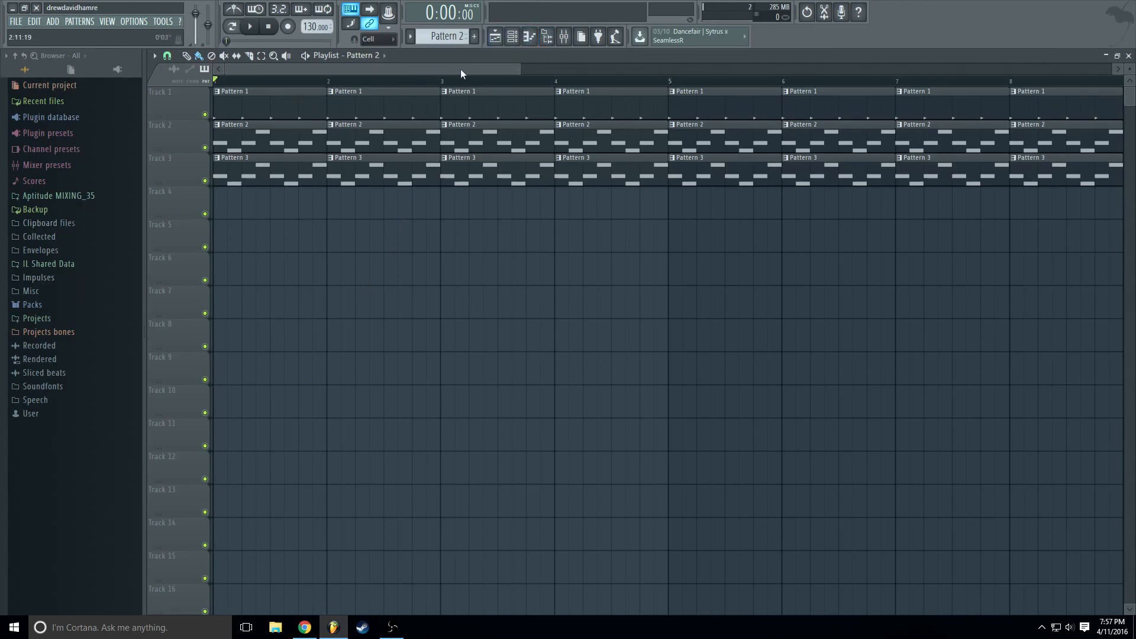
# - Show the mixer and the channel rack and arrange them side by side over the playlist
pyautogui.click(565, 39)
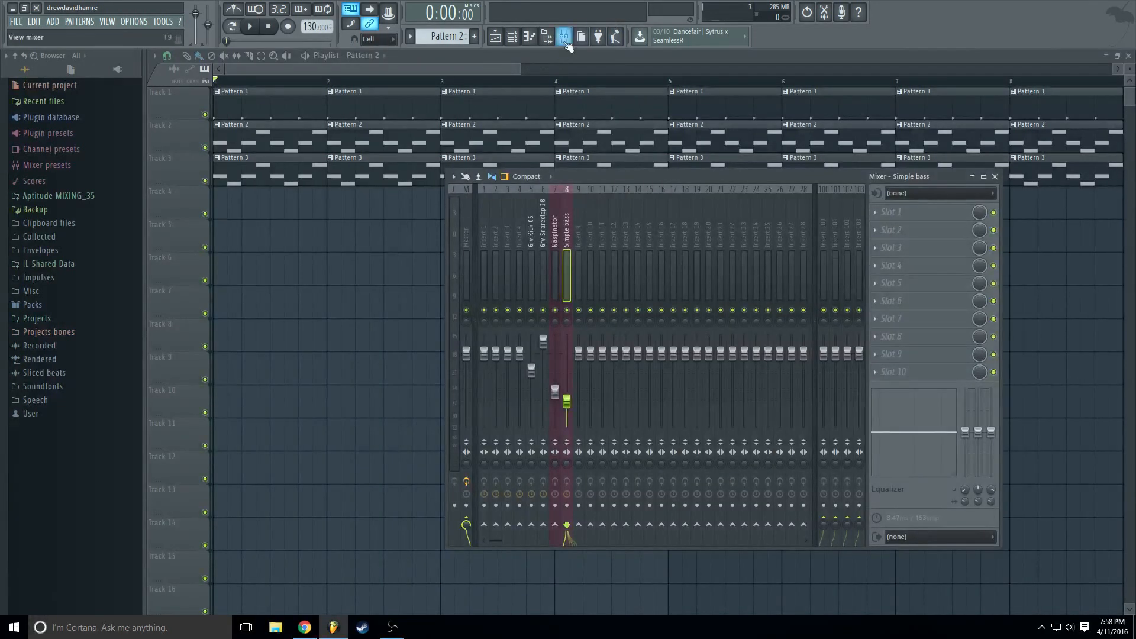
pyautogui.click(513, 37)
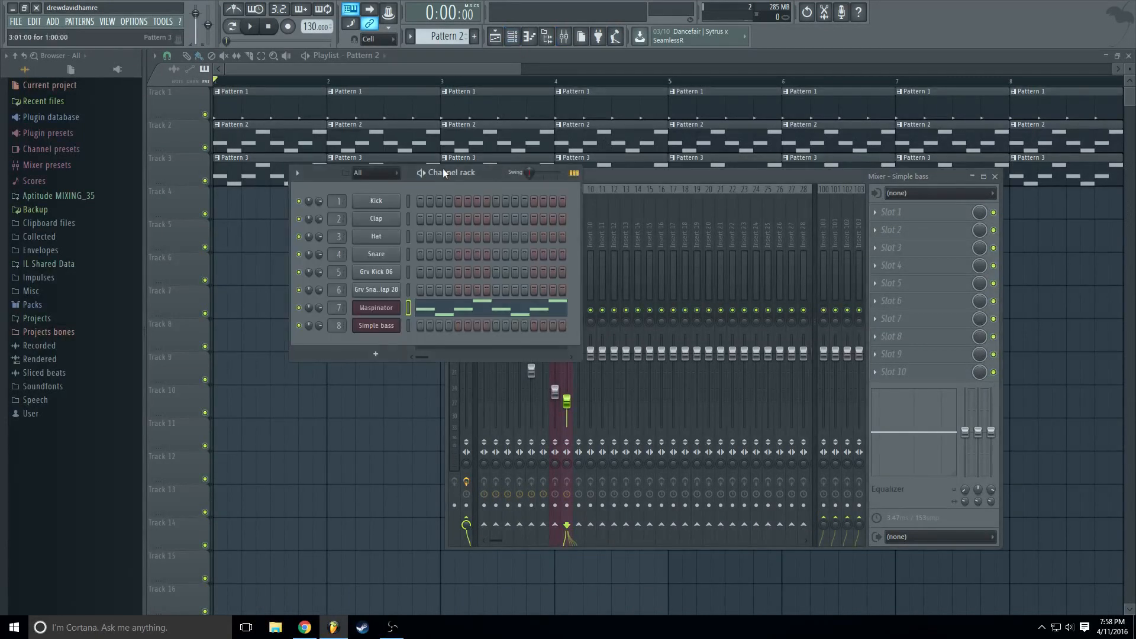
pyautogui.moveTo(444, 172); pyautogui.dragTo(339, 196)
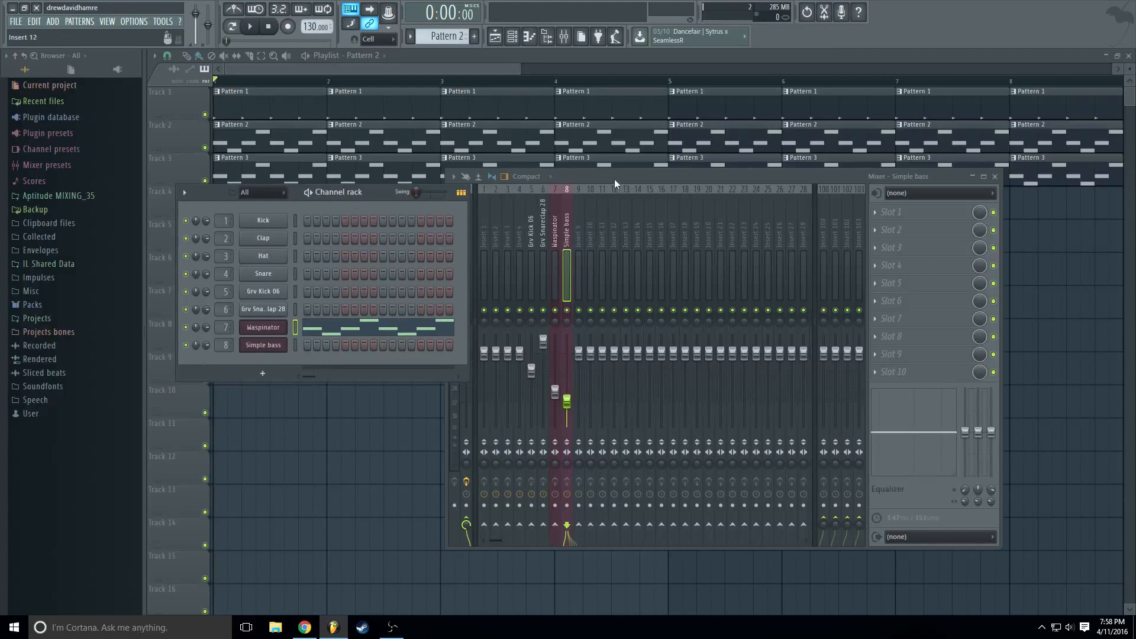
pyautogui.moveTo(615, 179); pyautogui.dragTo(676, 208)
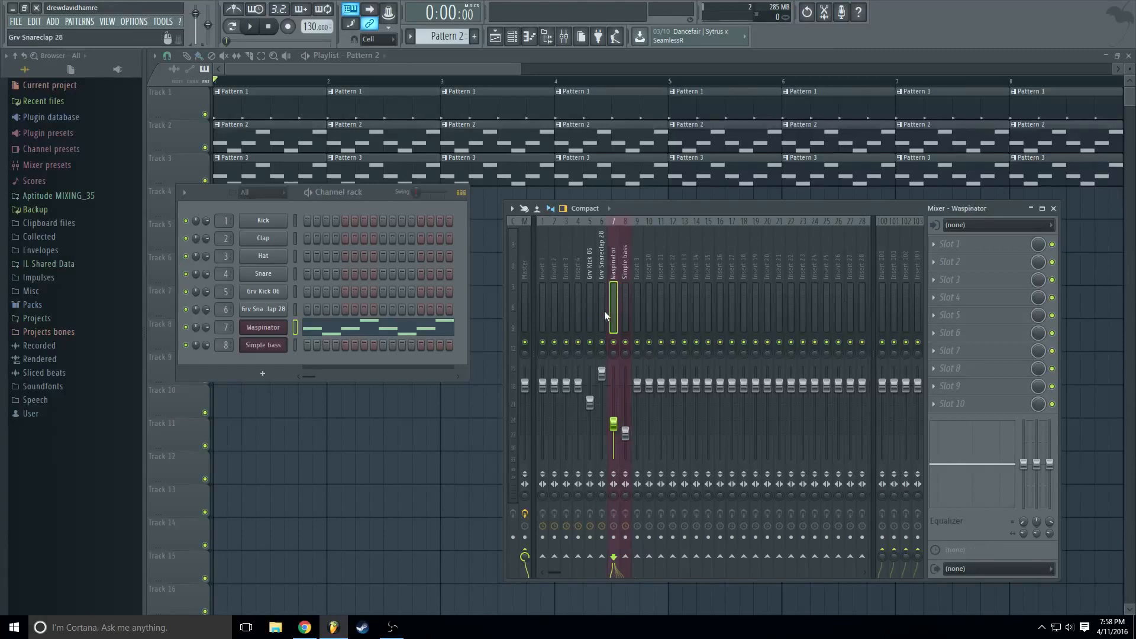
# - Inspect the Waspinator, Grv Snareclap 28 and Master mixer tracks, and return to the playlist showing the whole arrangement
pyautogui.click(616, 323)
pyautogui.click(598, 283)
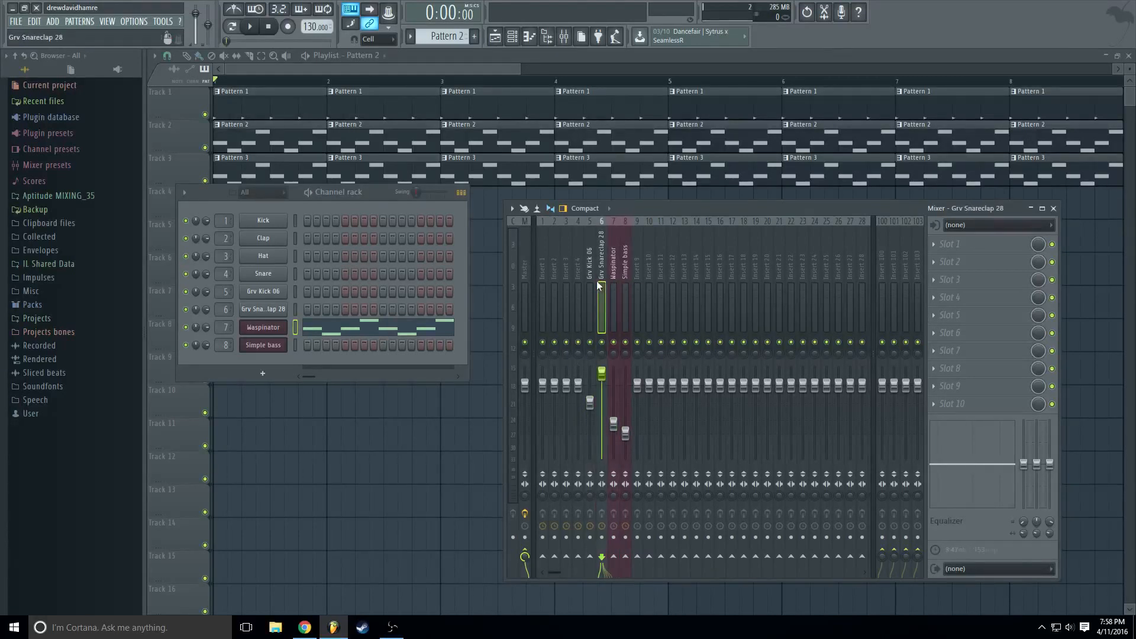
pyautogui.click(525, 283)
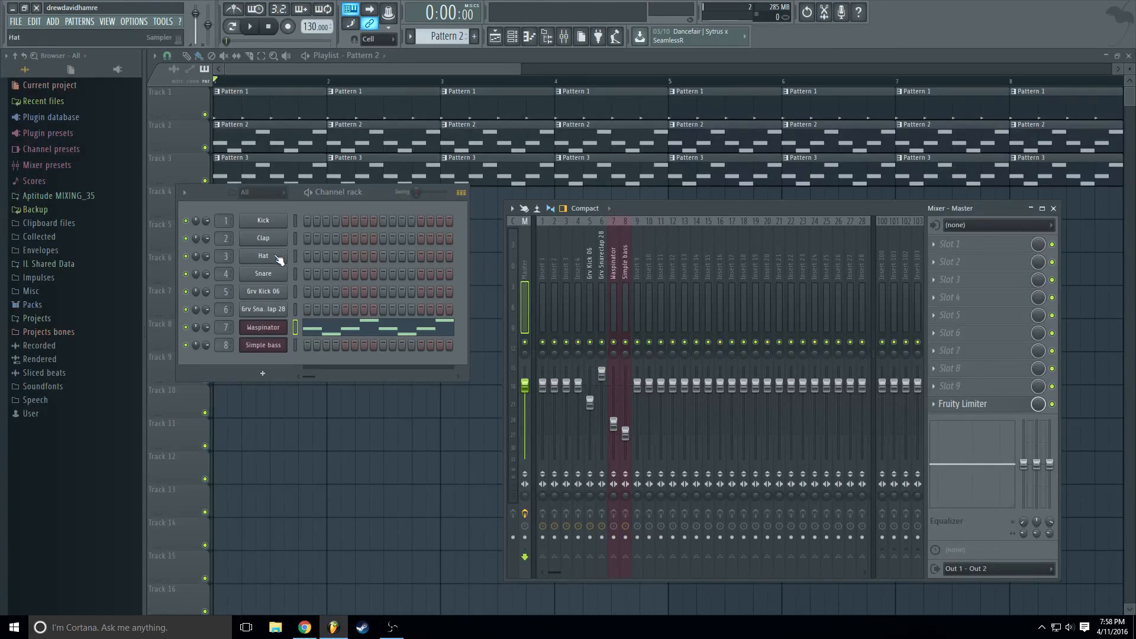
pyautogui.click(362, 62)
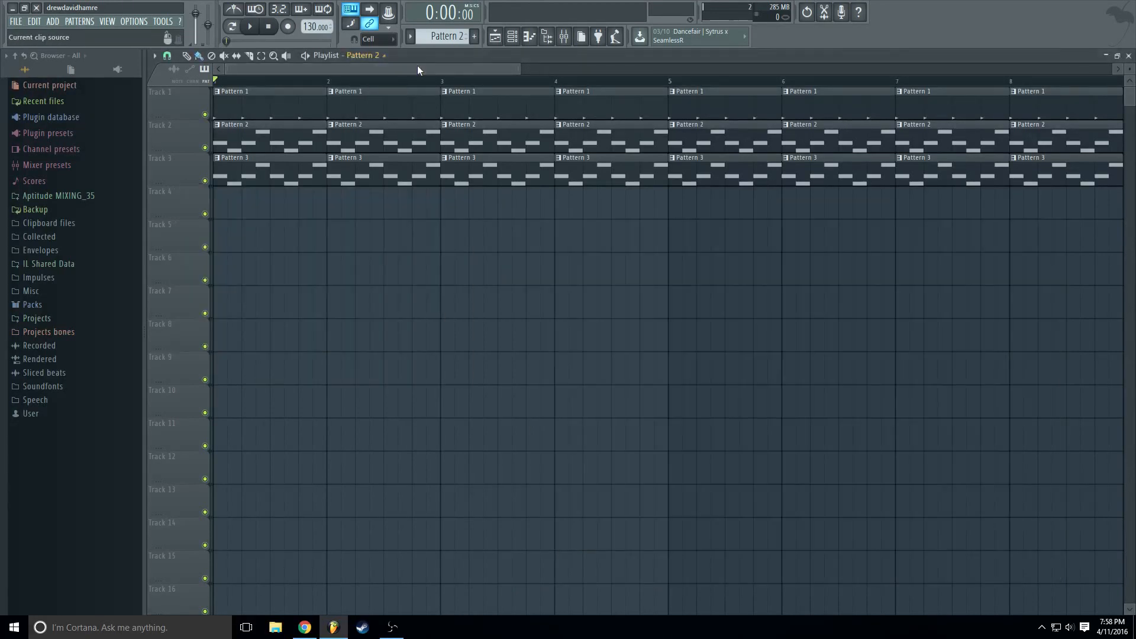
pyautogui.moveTo(521, 69); pyautogui.dragTo(578, 90)
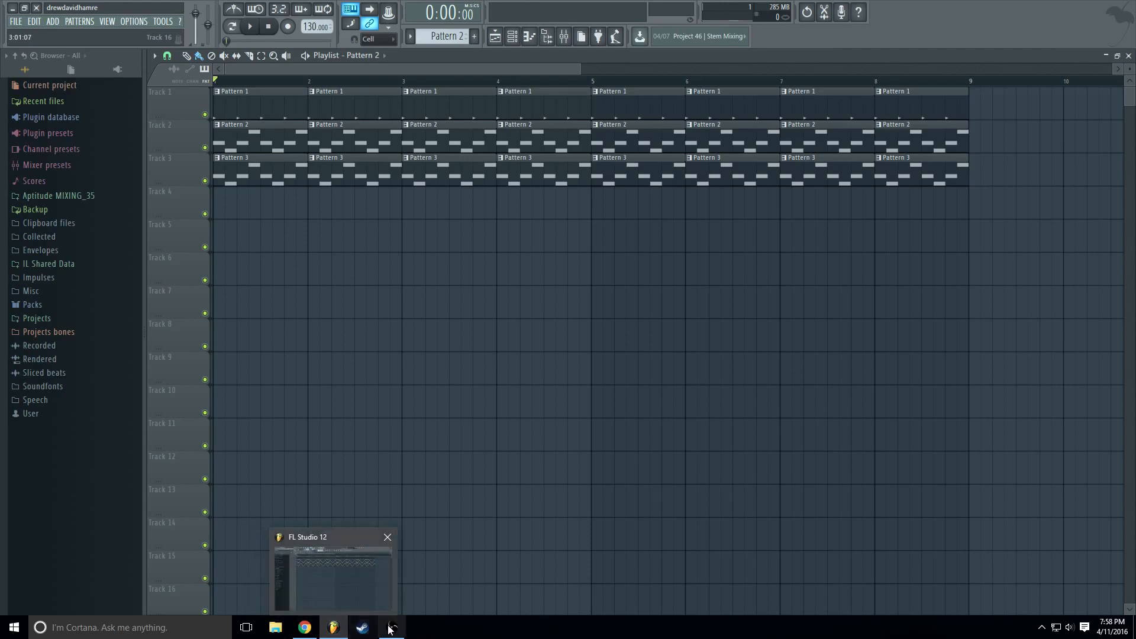
pyautogui.moveTo(389, 629)
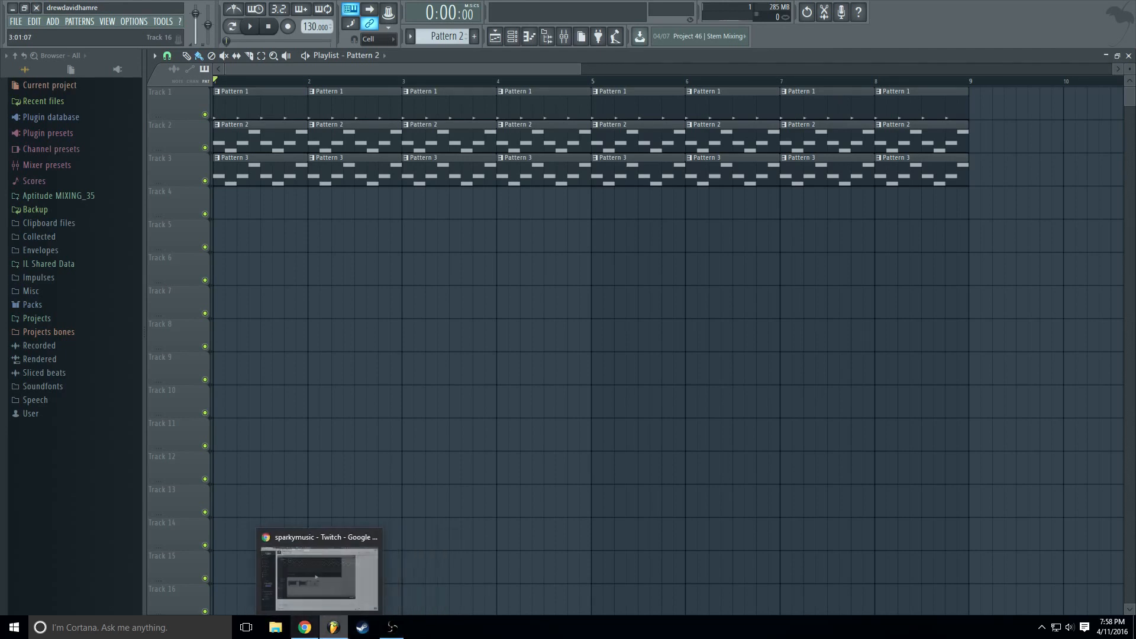
pyautogui.click(392, 628)
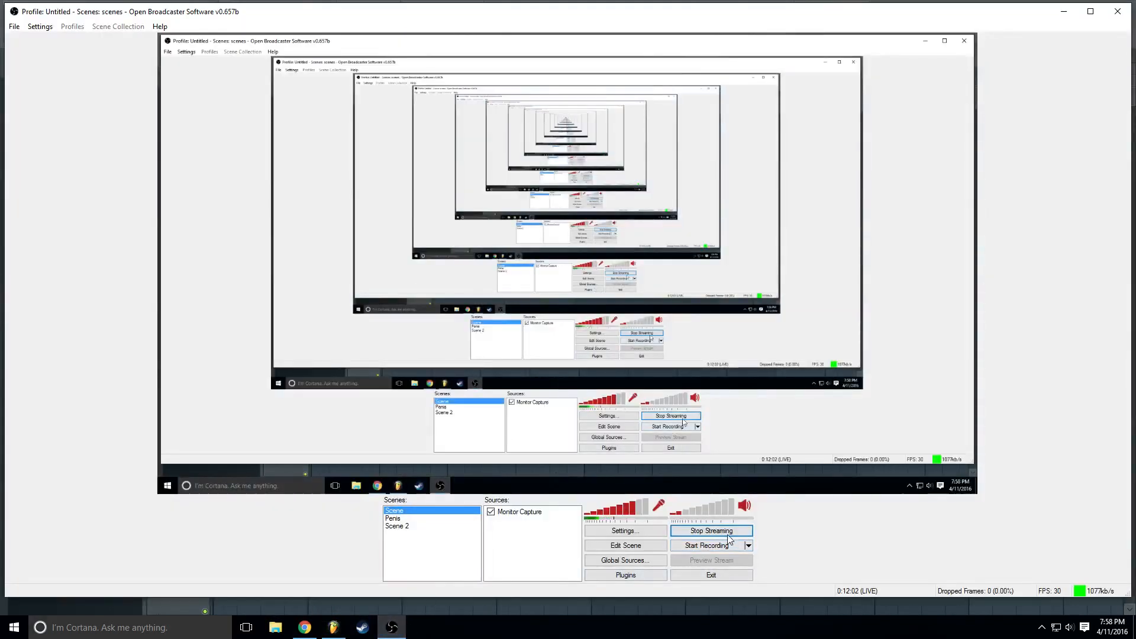